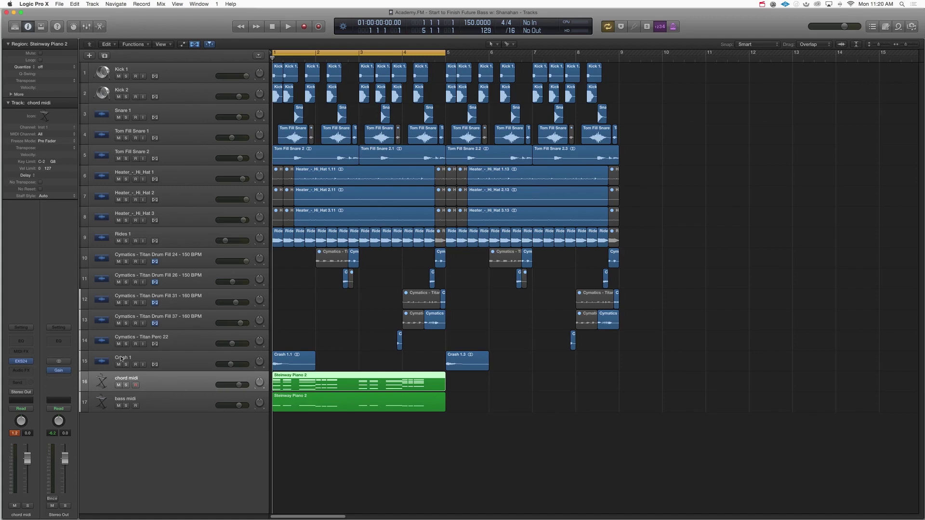
# Solo the chord midi track and open its EXS24 sampler, placing the plug-in window over the arrangement
pyautogui.click(126, 386)
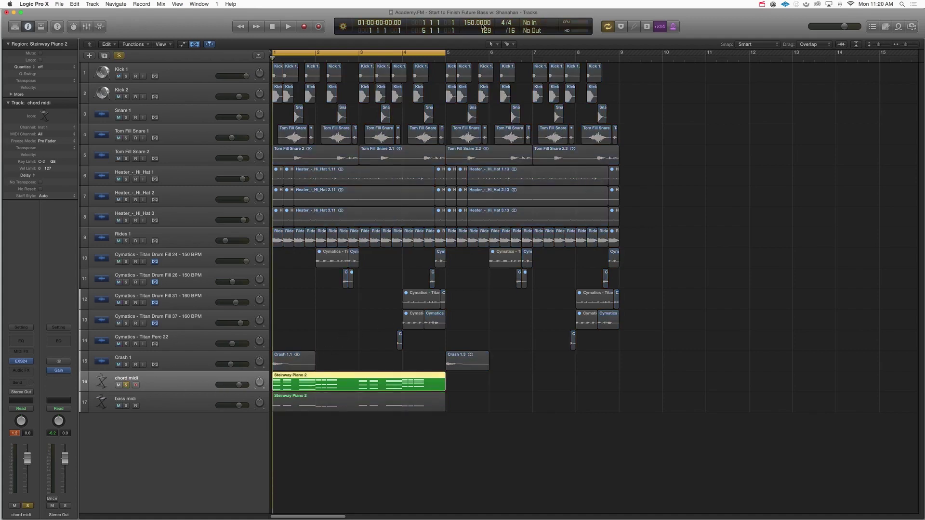
pyautogui.click(24, 364)
pyautogui.moveTo(205, 42); pyautogui.dragTo(643, 143)
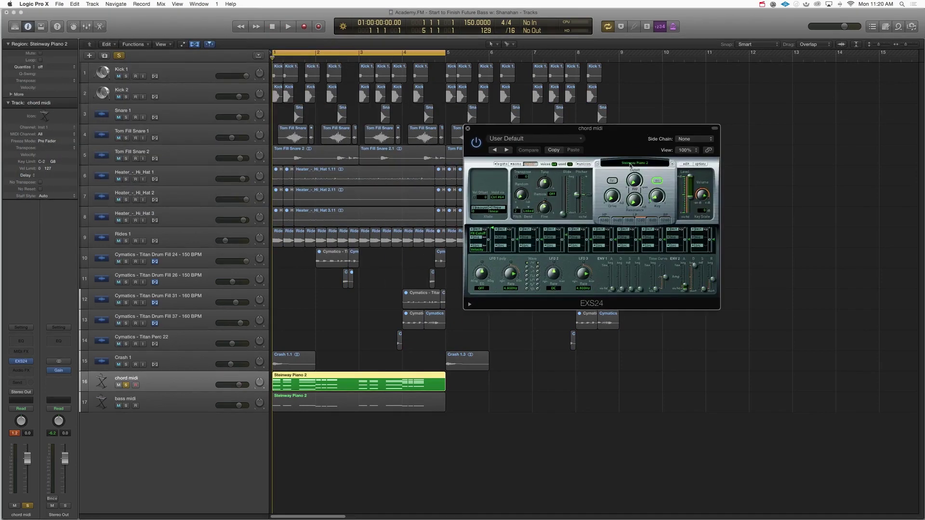
# Insert the Xfer OTT compressor on the chord midi track and set its depth to about 20%, auditioning the chords
pyautogui.click(21, 372)
pyautogui.moveTo(29, 458)
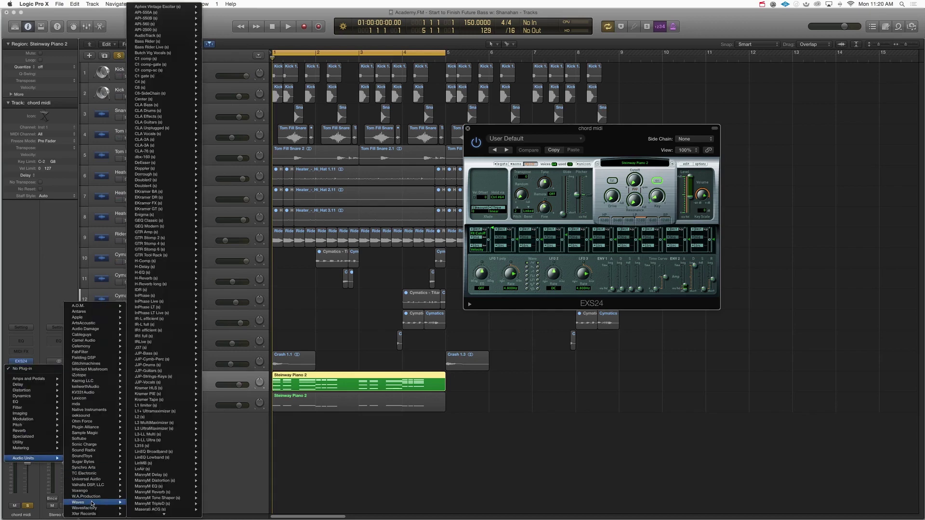
pyautogui.moveTo(104, 514)
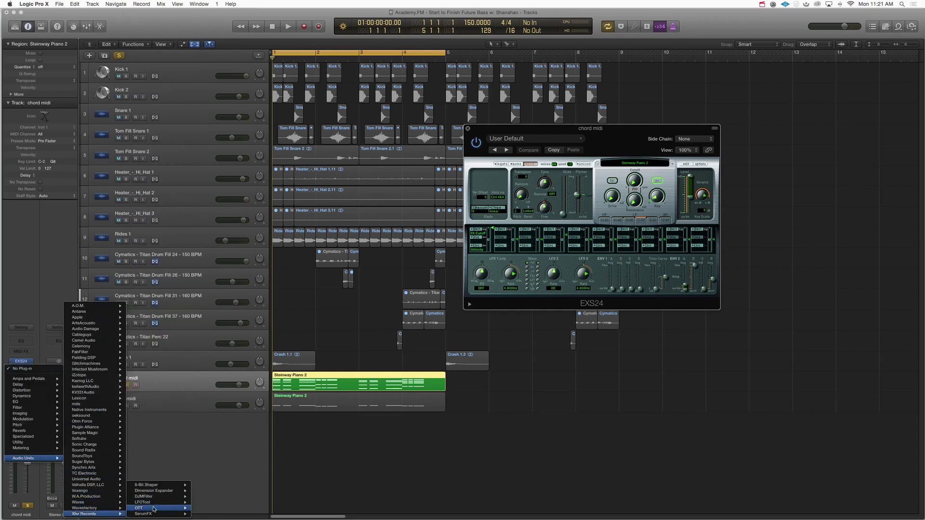
pyautogui.click(151, 508)
pyautogui.moveTo(83, 40); pyautogui.dragTo(461, 90)
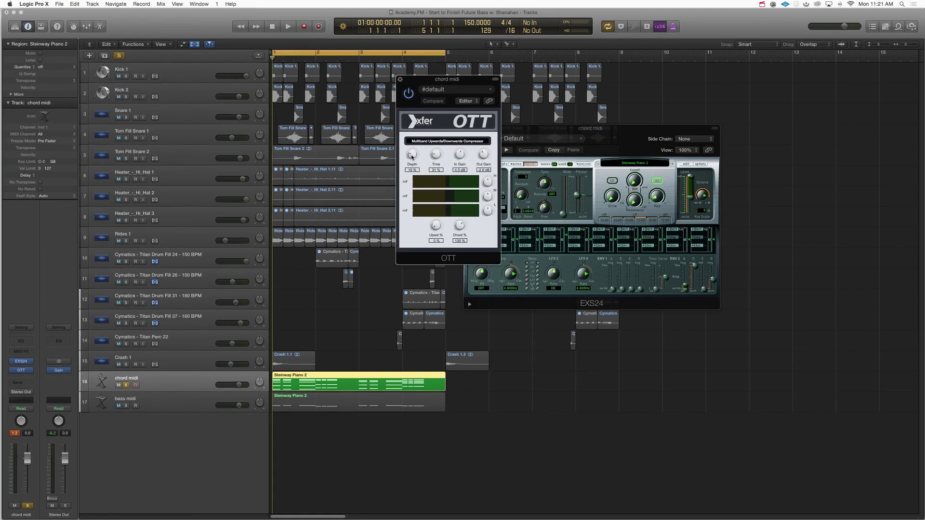
pyautogui.moveTo(412, 157); pyautogui.dragTo(412, 160)
pyautogui.moveTo(412, 157); pyautogui.dragTo(412, 151)
pyautogui.press('space')
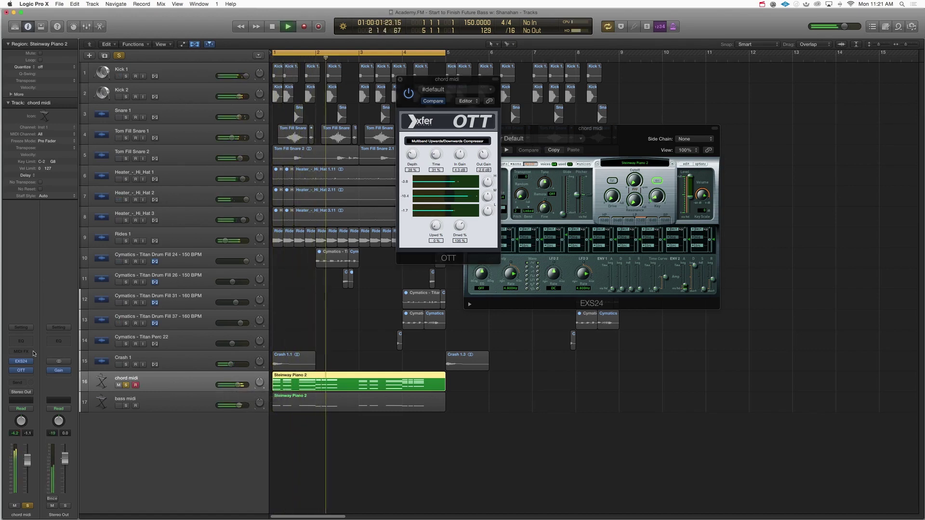
# Add a Channel EQ to the chord midi track with a low cut around 215 Hz and a high cut around 5000 Hz
pyautogui.click(20, 340)
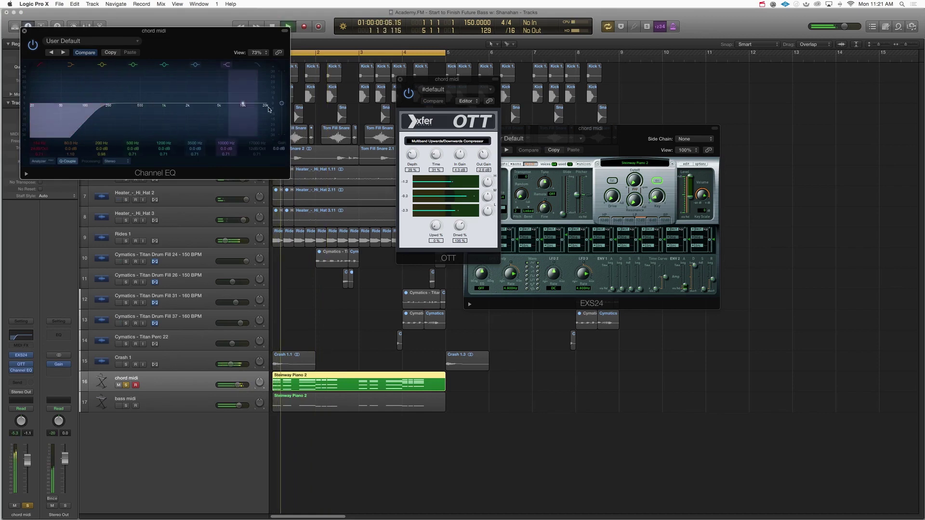
pyautogui.click(258, 65)
pyautogui.moveTo(262, 106); pyautogui.dragTo(241, 107)
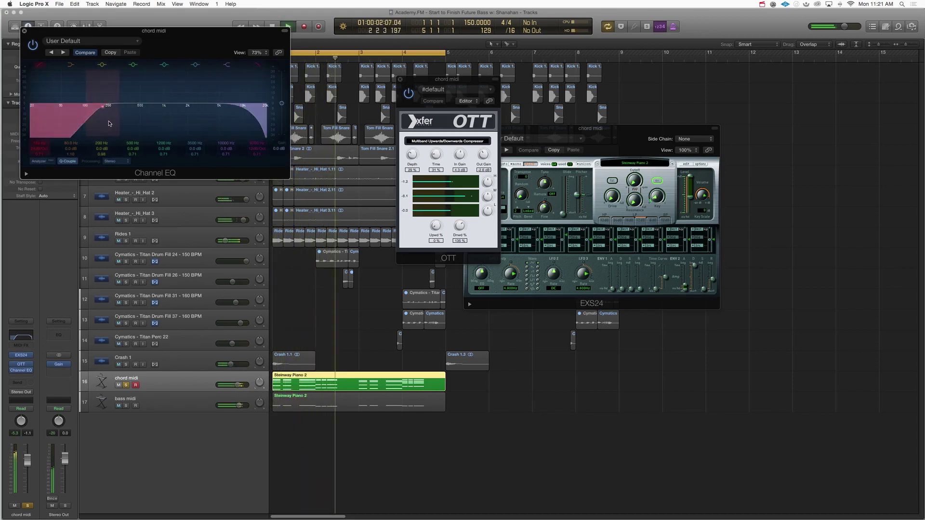
pyautogui.moveTo(109, 124); pyautogui.dragTo(118, 123)
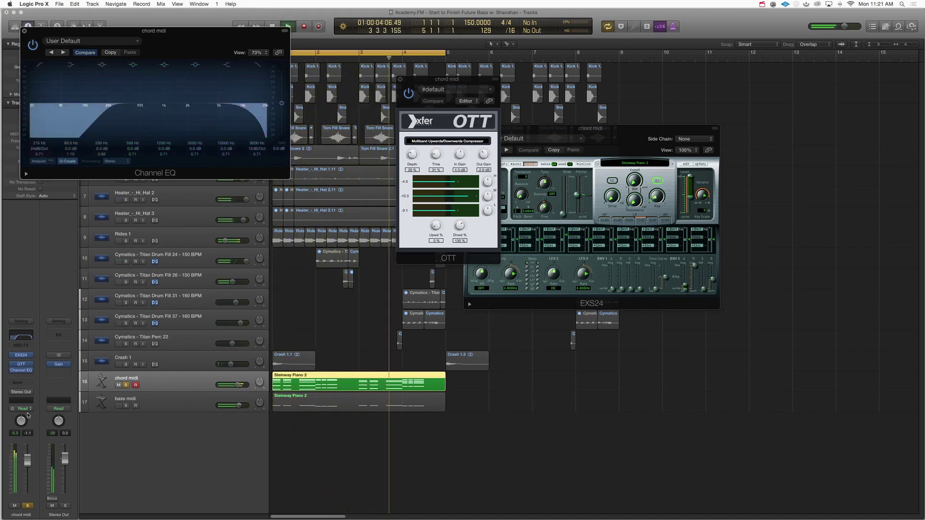
pyautogui.press('space')
# Insert a Direction Mixer on the chord midi track and narrow its spread to about 0.6 while the chords play
pyautogui.click(21, 377)
pyautogui.moveTo(38, 424)
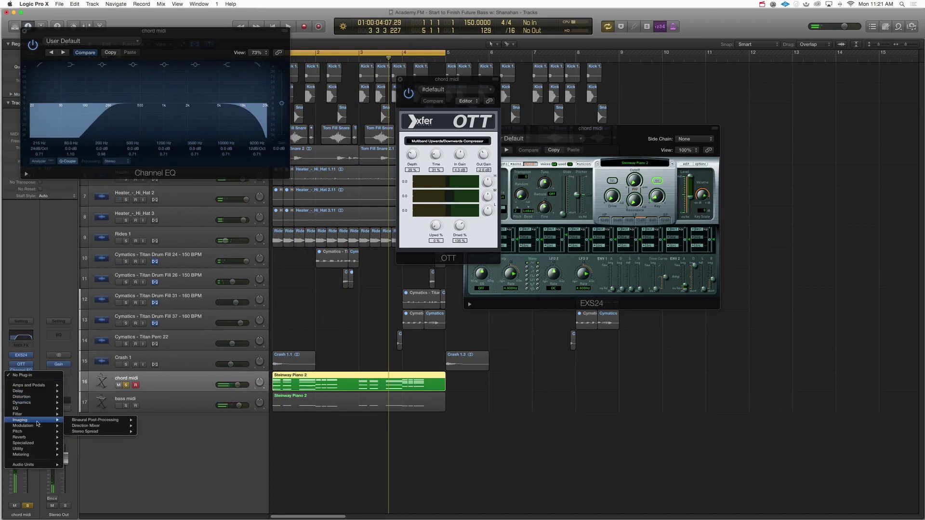
pyautogui.click(86, 426)
pyautogui.moveTo(145, 117); pyautogui.dragTo(136, 117)
pyautogui.press('space')
pyautogui.moveTo(170, 46); pyautogui.dragTo(398, 78)
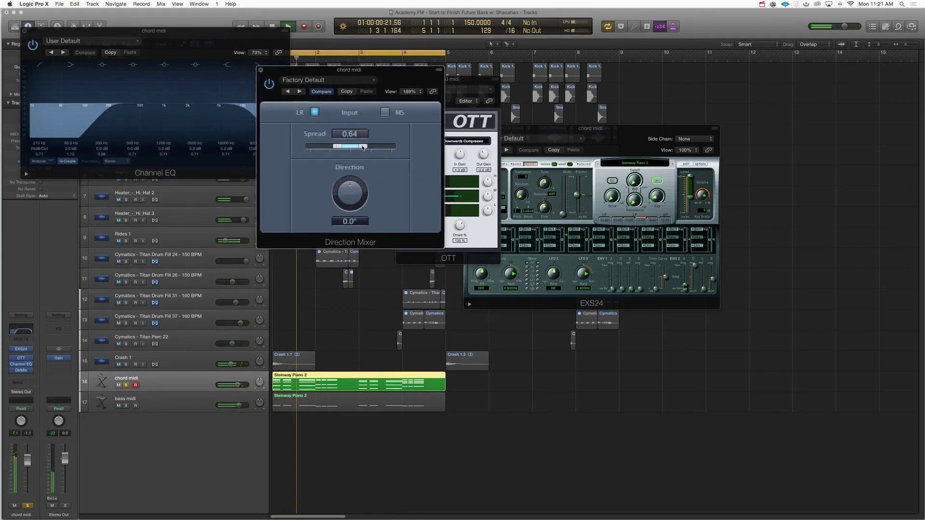
pyautogui.moveTo(362, 148); pyautogui.dragTo(360, 148)
# Stop playback and close the Direction Mixer, OTT, EXS24 and Channel EQ windows
pyautogui.press('space')
pyautogui.click(261, 70)
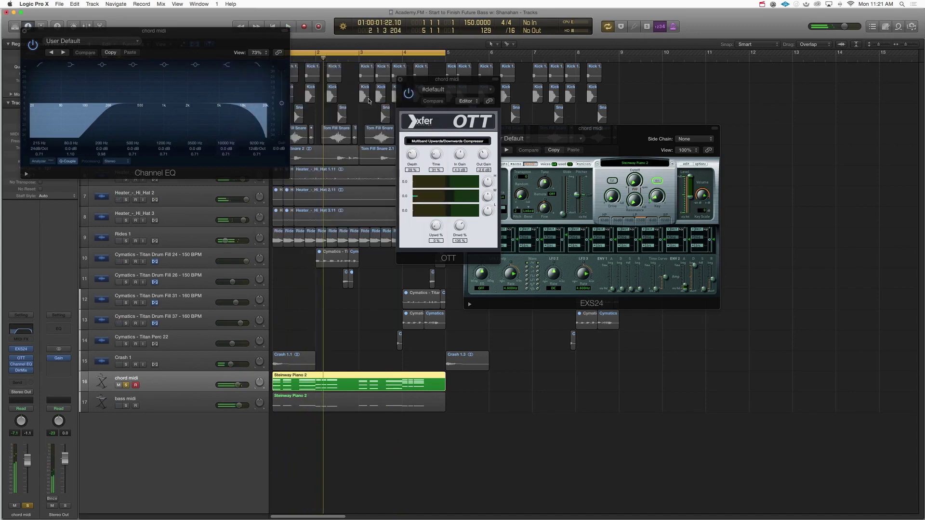
pyautogui.click(401, 80)
pyautogui.click(467, 130)
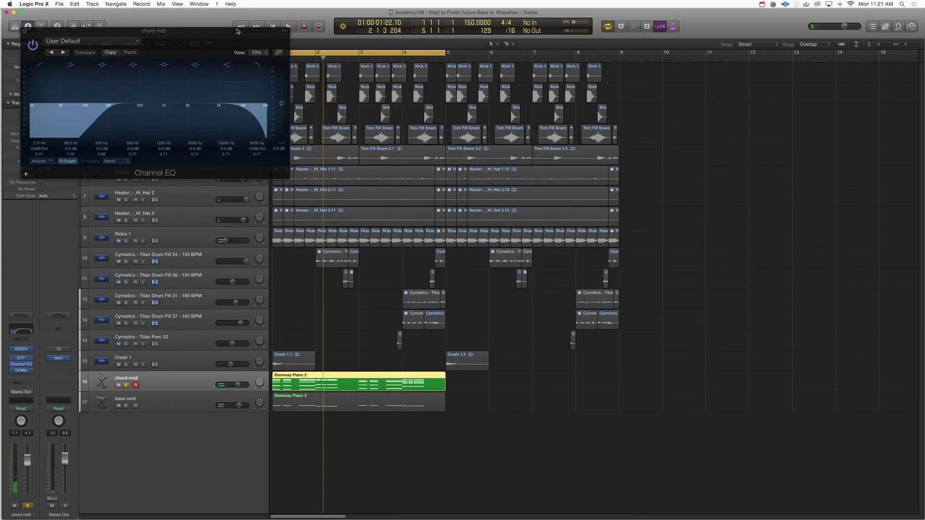
pyautogui.moveTo(238, 32); pyautogui.dragTo(732, 191)
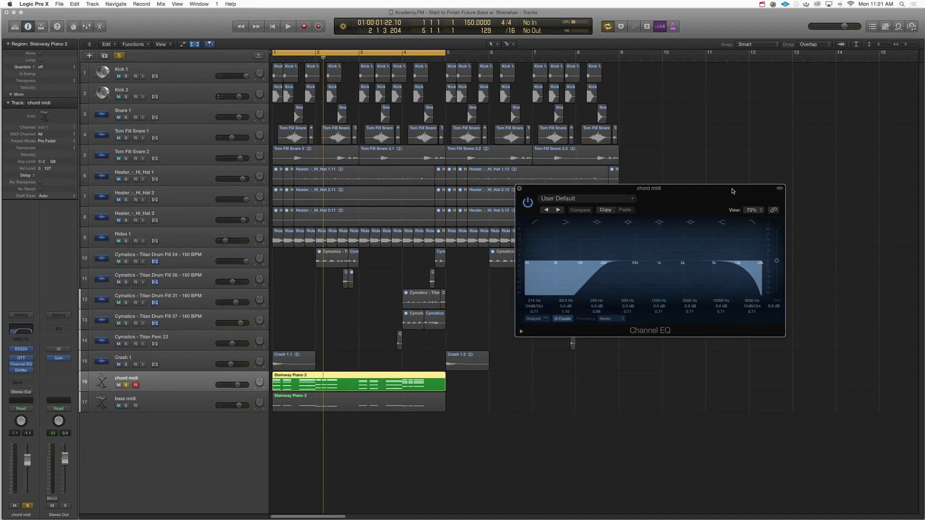
pyautogui.click(520, 188)
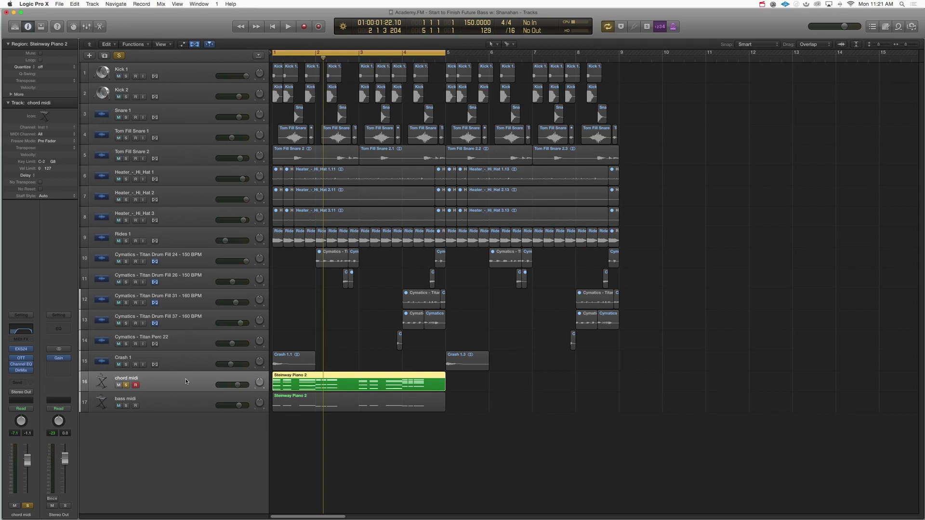
# Duplicate the chord midi track with its settings and copy the chord region onto the new track
pyautogui.press('super+d')
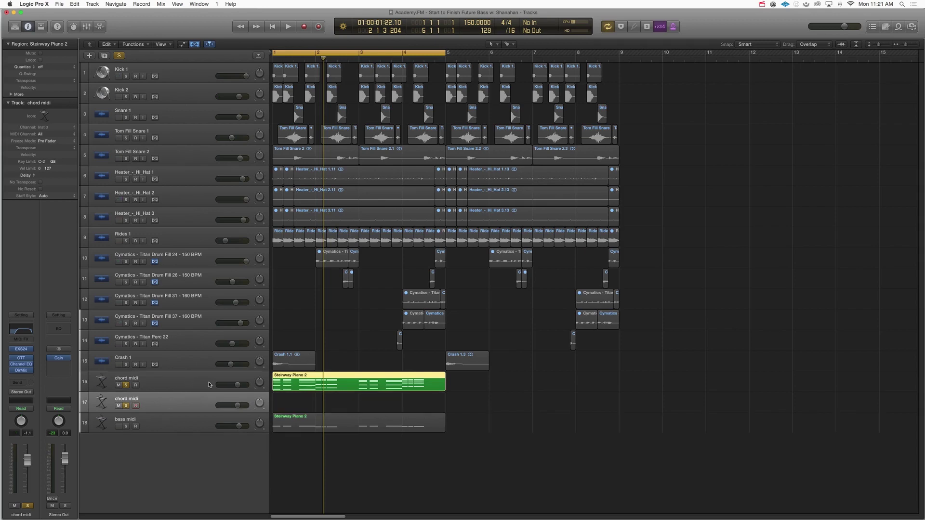
pyautogui.click(177, 399)
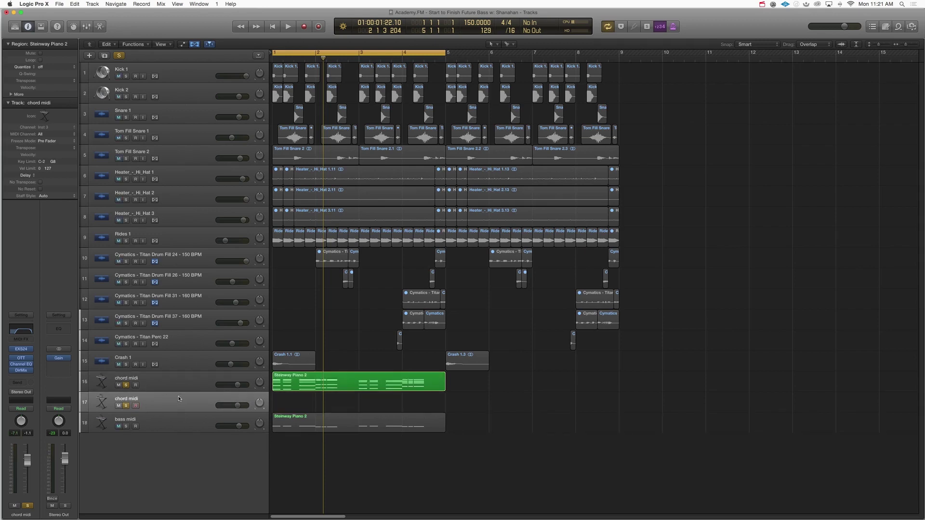
pyautogui.moveTo(307, 384); pyautogui.dragTo(306, 404)
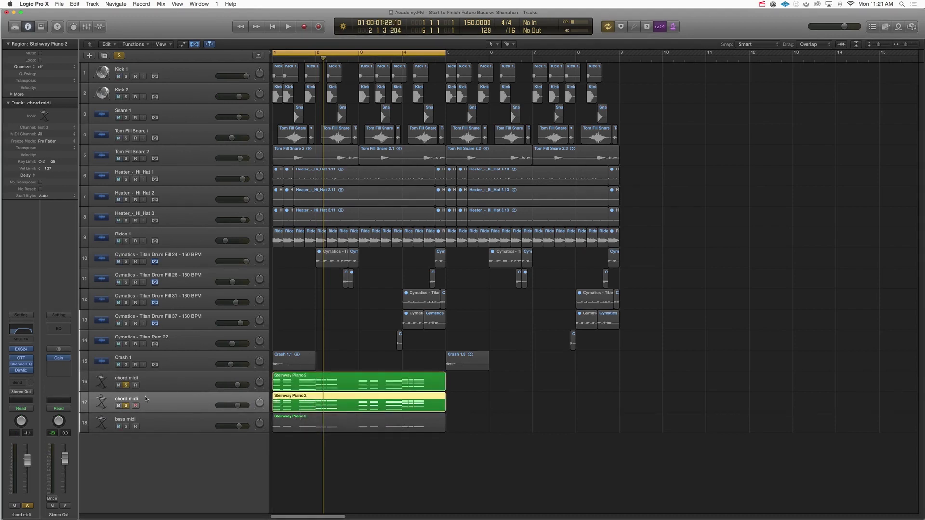
# Rename the original chord track PIANO 01 and the duplicate CHORD SYNTH 01
pyautogui.doubleClick(137, 378)
pyautogui.write('PI')
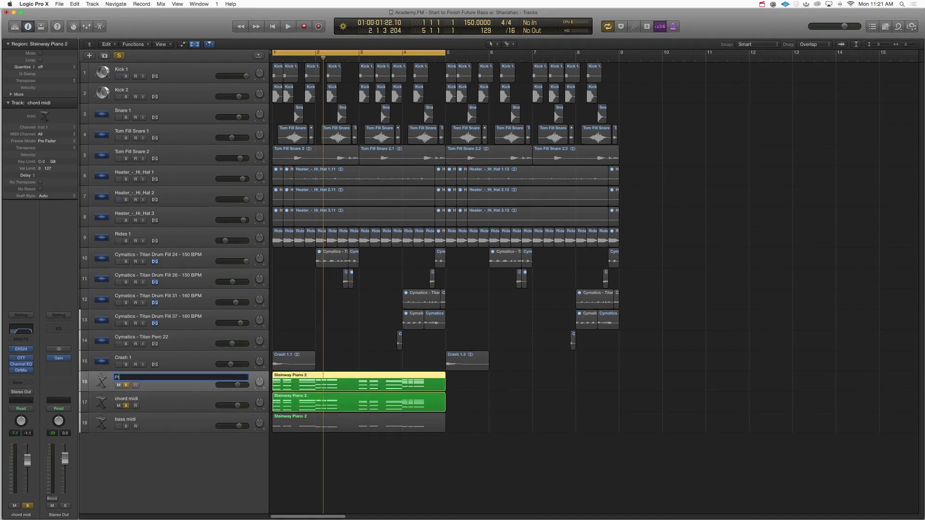
pyautogui.write('ANO 01')
pyautogui.press('Tab')
pyautogui.write('CHO')
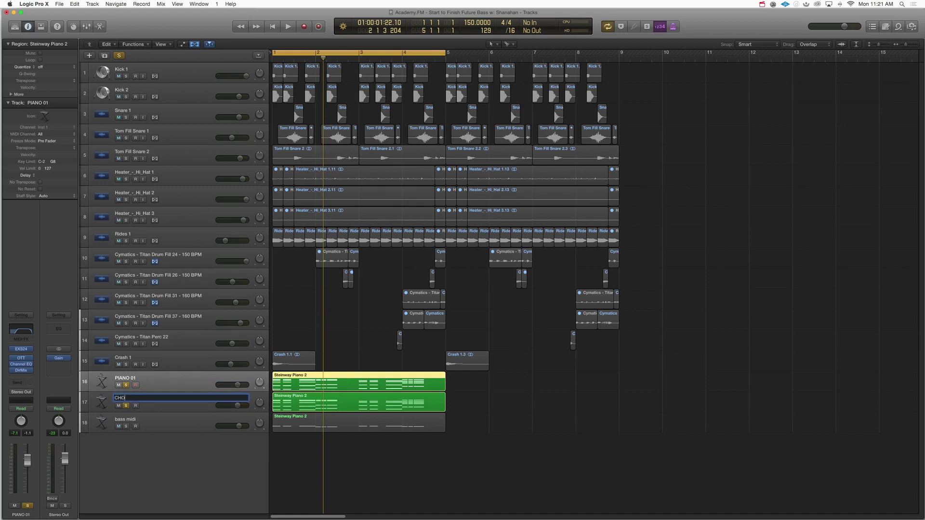
pyautogui.write('RD 0YNTH 01')
pyautogui.press('Return')
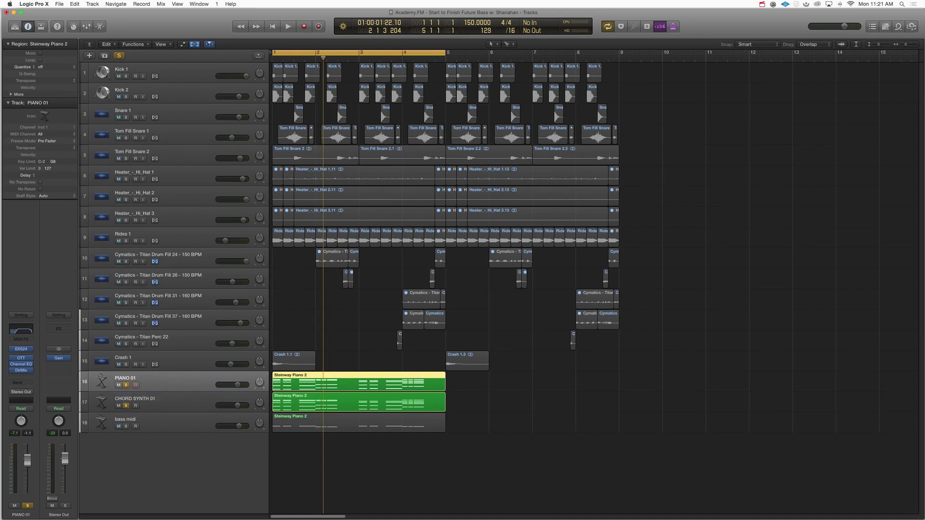
# Replace the instrument on CHORD SYNTH 01 with Xfer Serum and load the FB - SAW SUPPORT preset
pyautogui.click(150, 398)
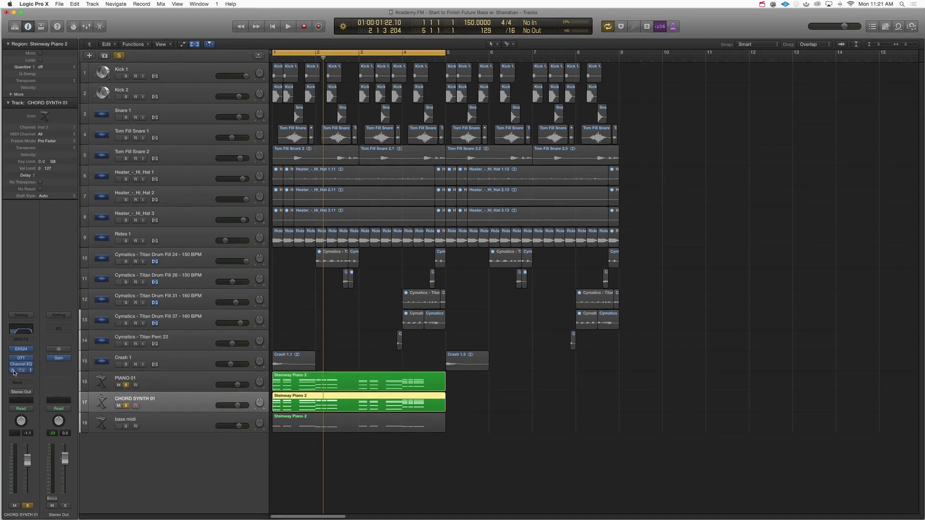
pyautogui.click(32, 352)
pyautogui.moveTo(48, 493)
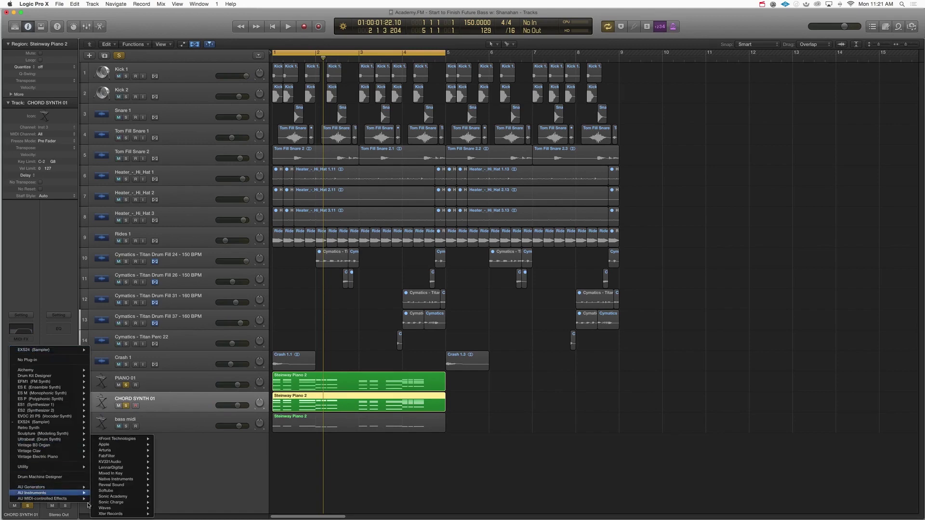
pyautogui.moveTo(116, 514)
pyautogui.click(169, 514)
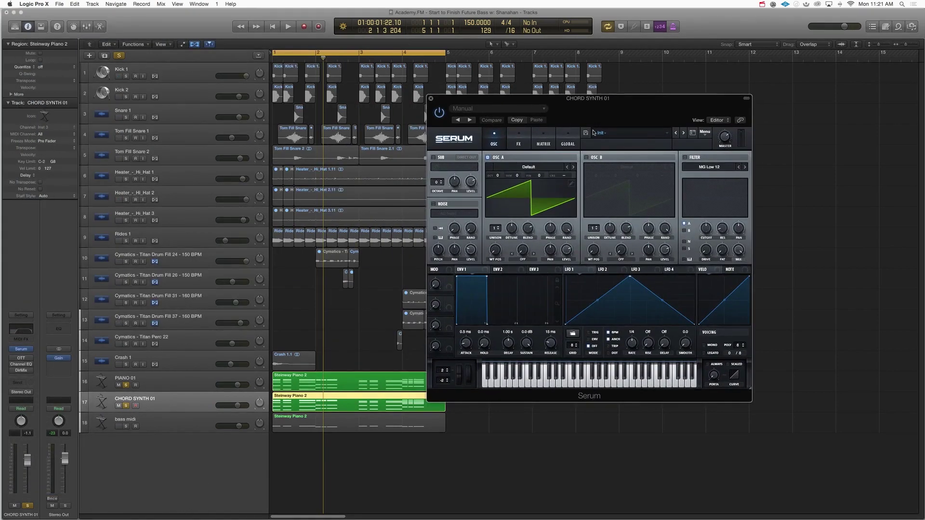
pyautogui.click(504, 110)
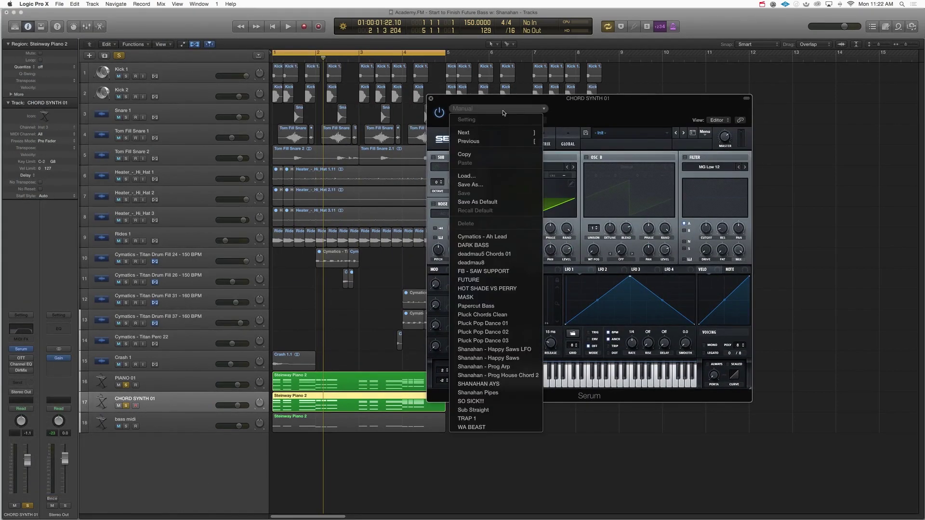
pyautogui.click(510, 272)
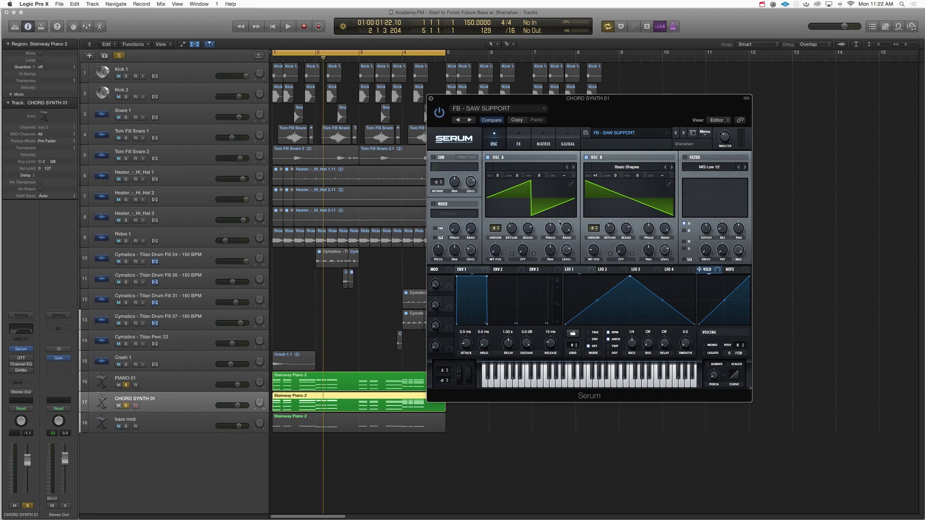
pyautogui.moveTo(610, 229); pyautogui.dragTo(608, 237)
# Take PIANO 01 out of solo and audition the CHORD SYNTH 01 track on its own
pyautogui.click(126, 386)
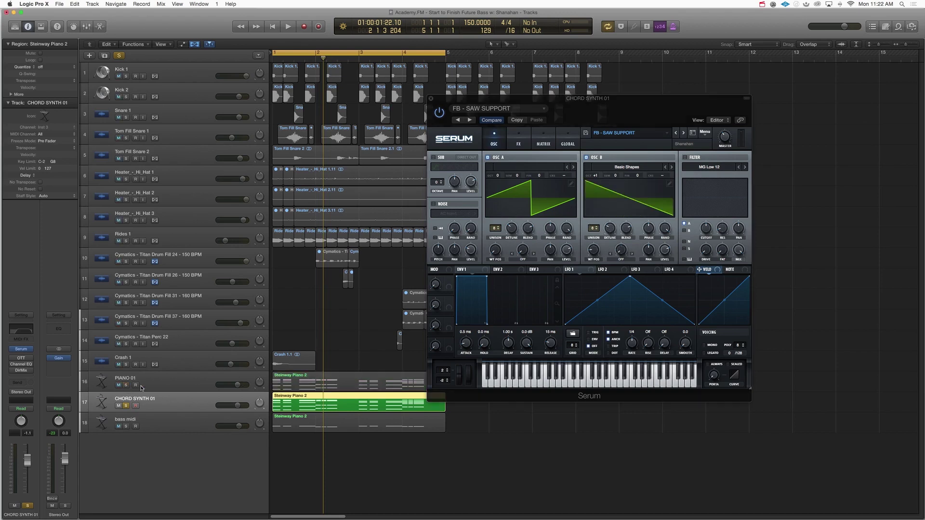
pyautogui.press('space')
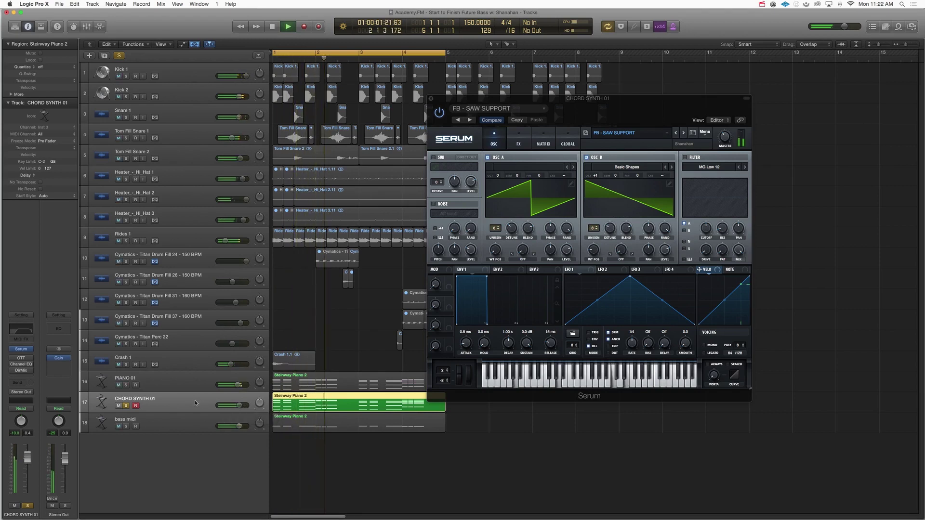
pyautogui.press('space')
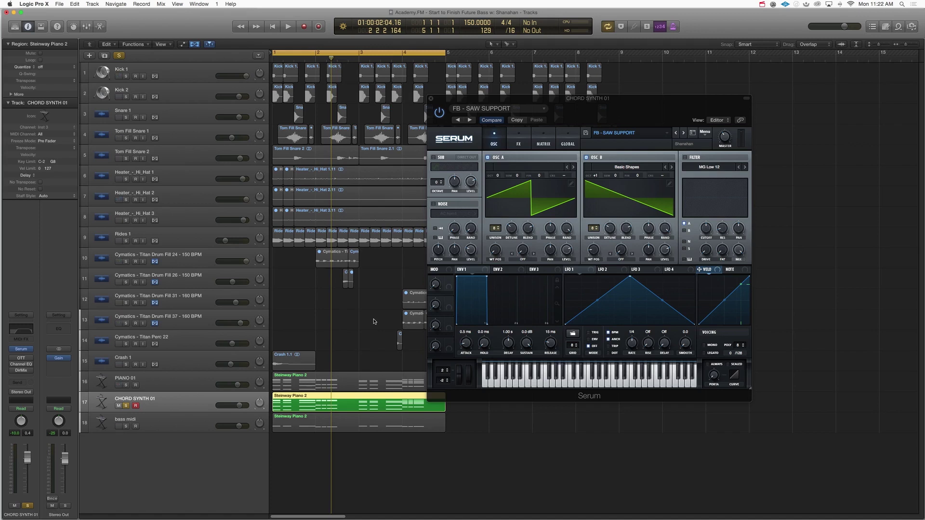
# Enable the Channel EQ on CHORD SYNTH 01, set its low cut to about 184 Hz and fine-tune the high cut during playback
pyautogui.press('space')
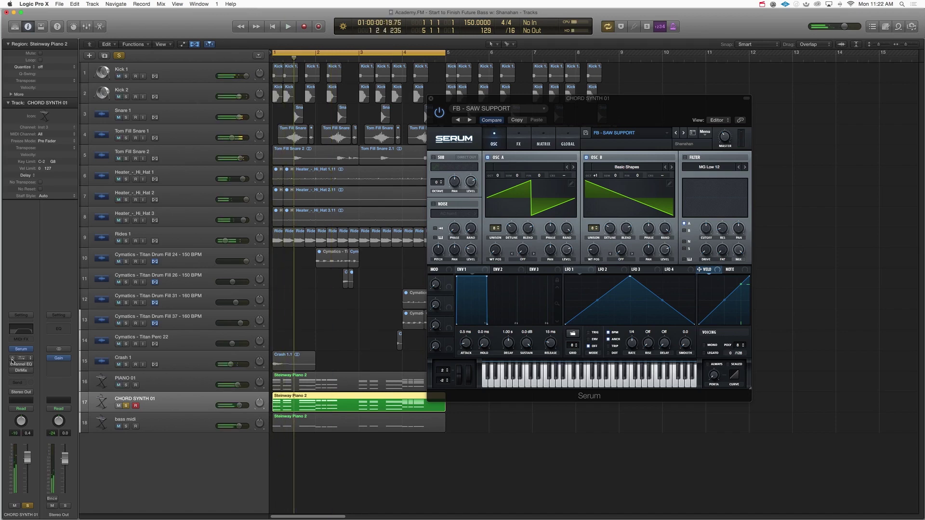
pyautogui.click(30, 364)
pyautogui.click(21, 364)
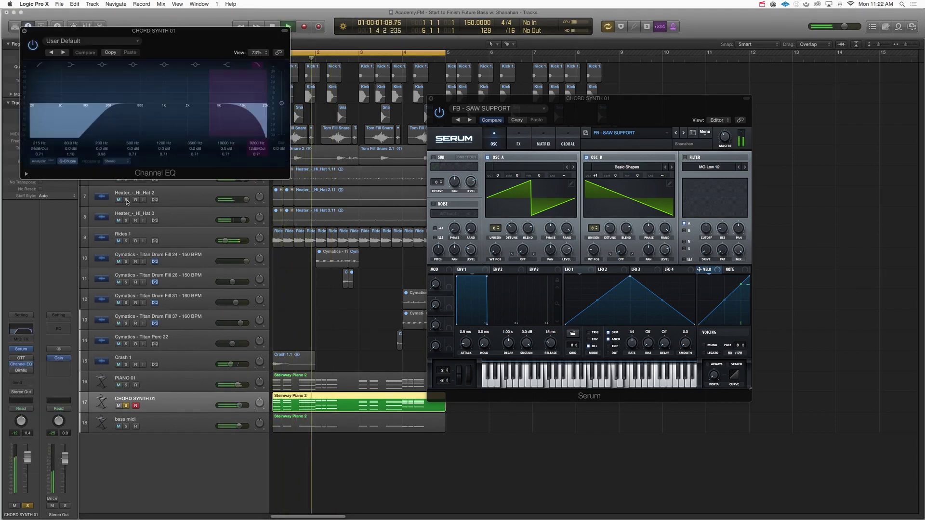
pyautogui.moveTo(111, 126); pyautogui.dragTo(107, 126)
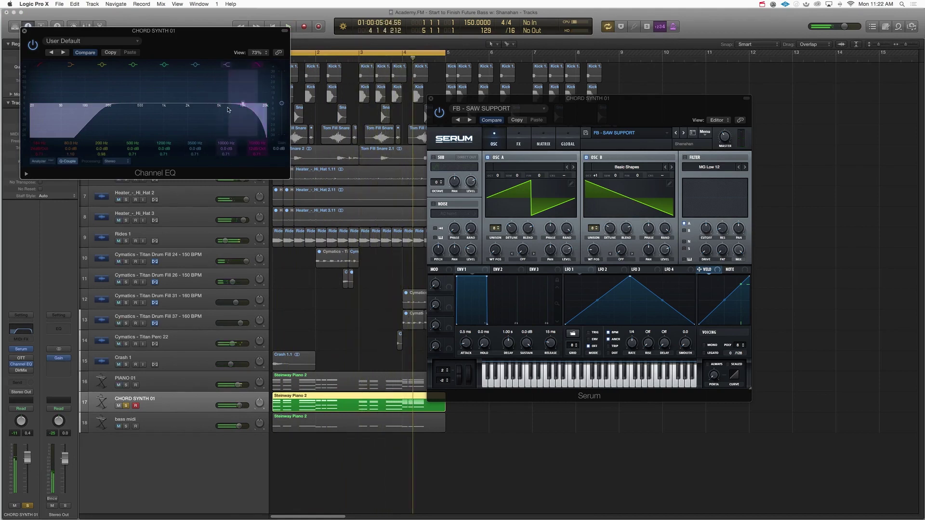
pyautogui.moveTo(227, 110); pyautogui.dragTo(226, 110)
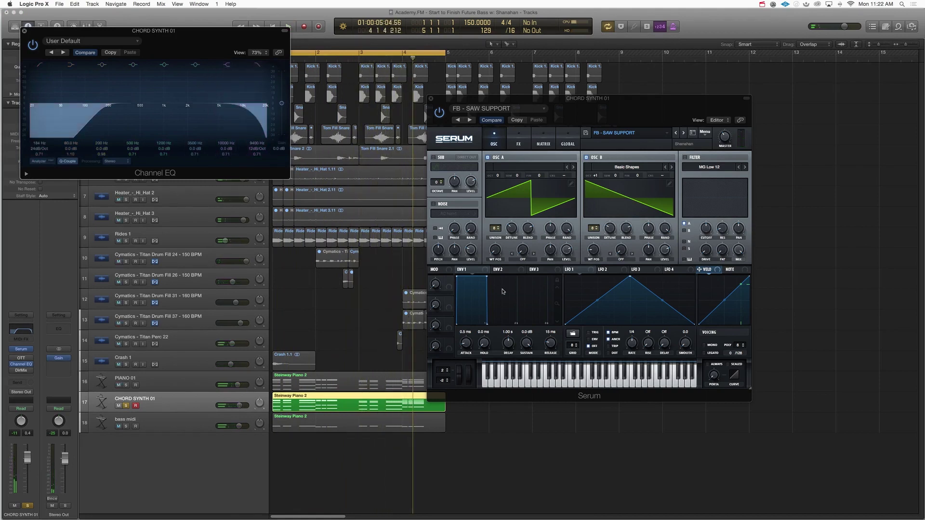
pyautogui.click(25, 31)
# Lower the OTT depth on CHORD SYNTH 01 during playback and raise the track's volume to +3.0 dB
pyautogui.moveTo(548, 109); pyautogui.dragTo(632, 126)
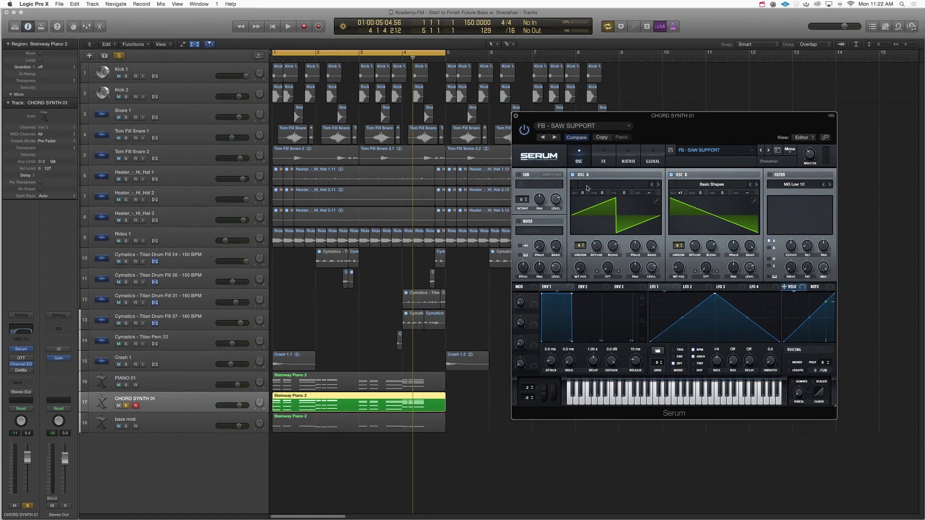
pyautogui.press('space')
pyautogui.click(30, 359)
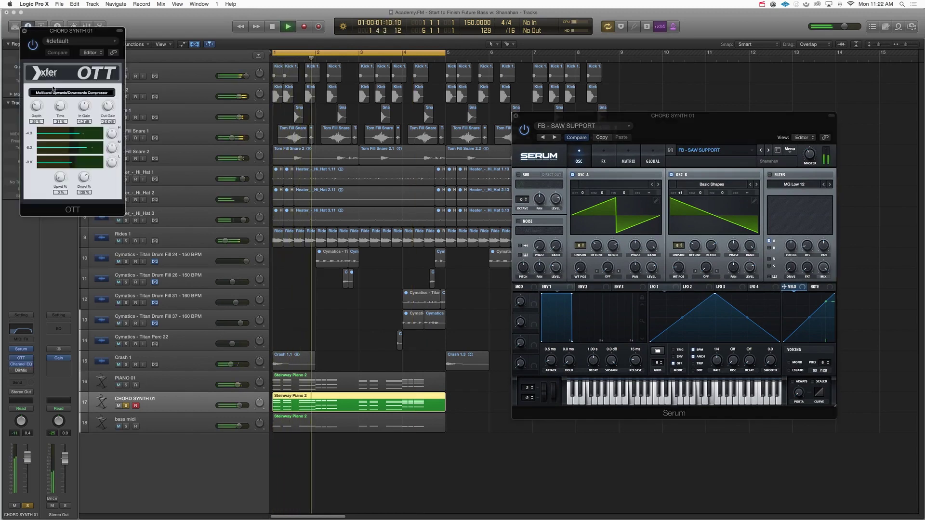
pyautogui.moveTo(34, 113); pyautogui.dragTo(35, 119)
pyautogui.click(25, 31)
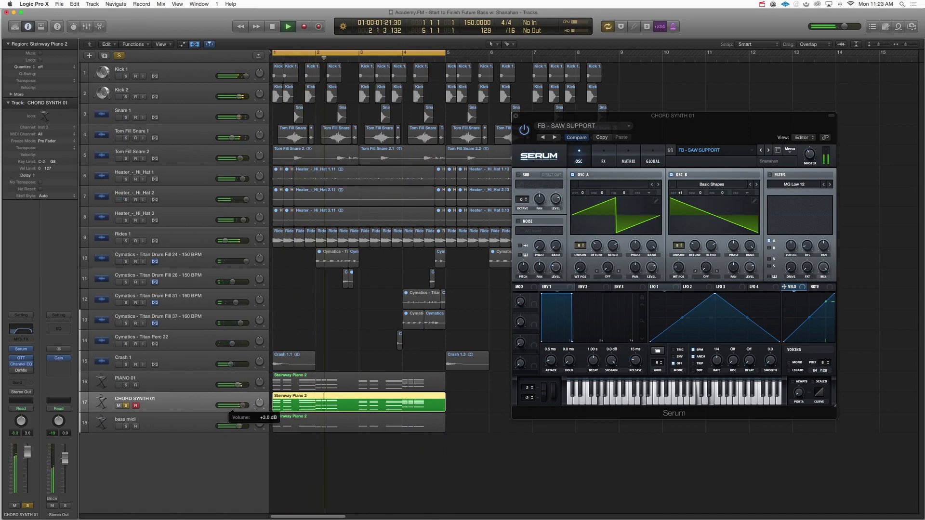
# Tighten the low cut in the Channel EQ on CHORD SYNTH 01 and expand the EQ's extended settings during playback
pyautogui.press('space')
pyautogui.click(20, 364)
pyautogui.press('space')
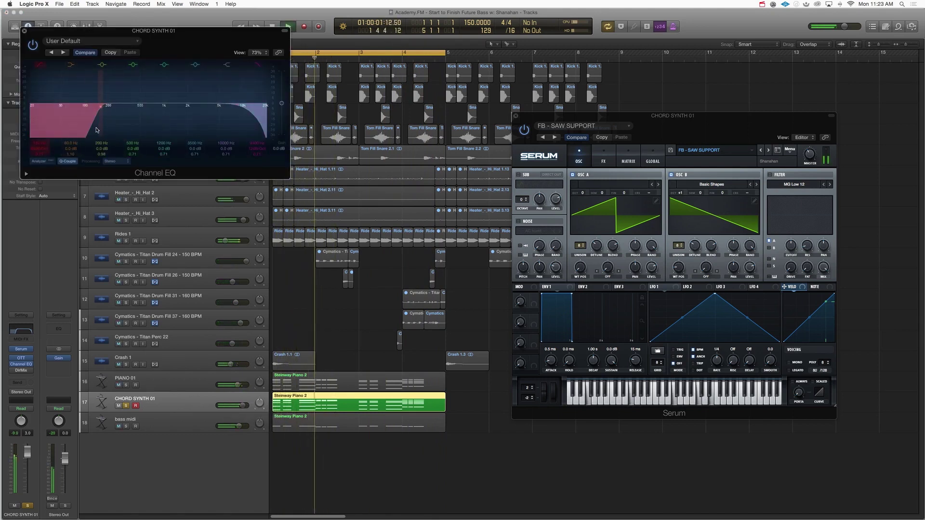
pyautogui.click(26, 173)
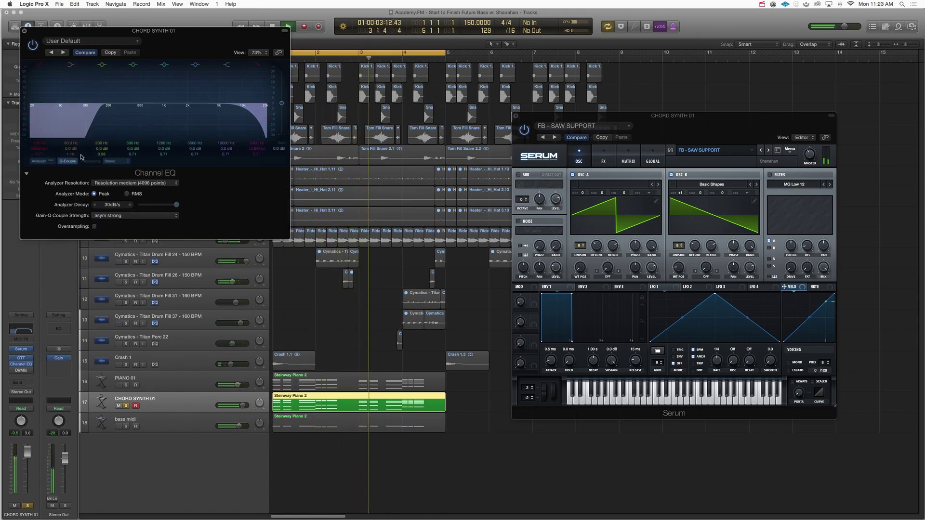
pyautogui.click(43, 162)
pyautogui.click(24, 31)
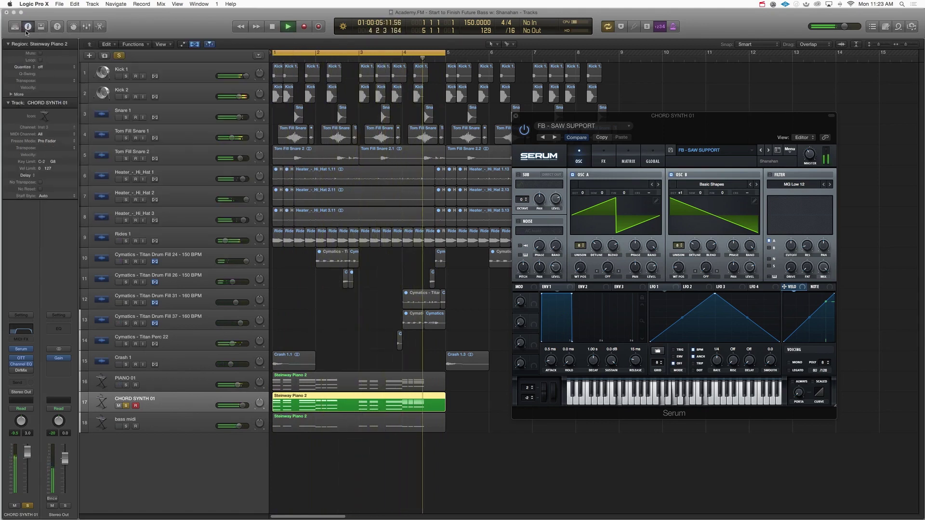
pyautogui.press('space')
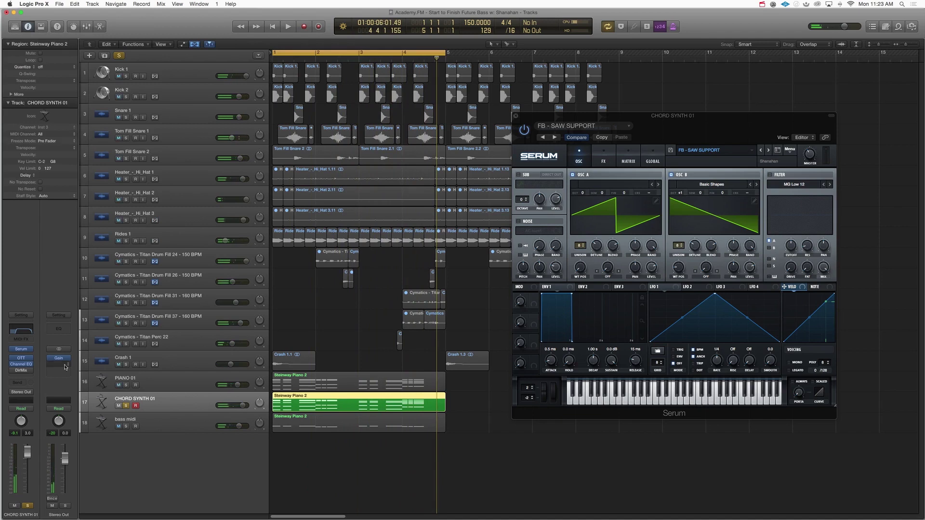
# Widen the Direction Mixer spread on CHORD SYNTH 01 to 0.72 and audition it from the start of the project
pyautogui.click(21, 371)
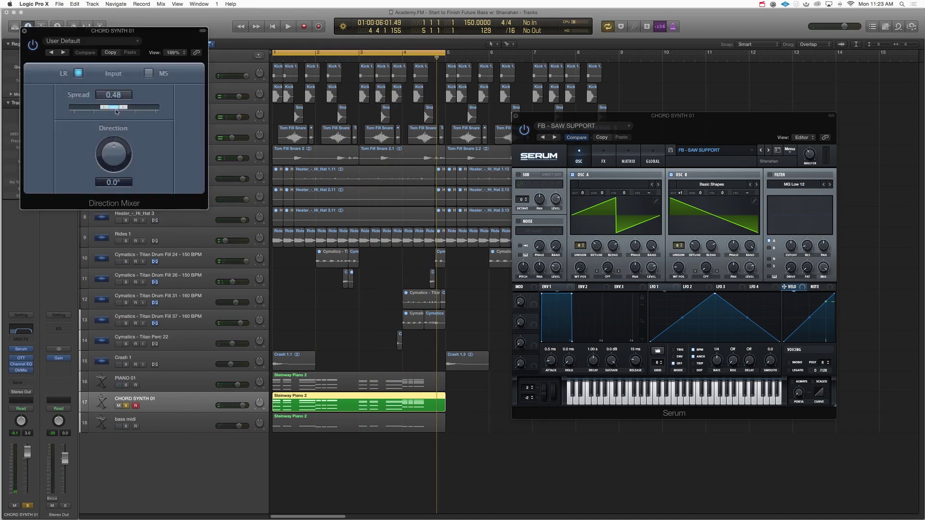
pyautogui.moveTo(123, 107); pyautogui.dragTo(127, 107)
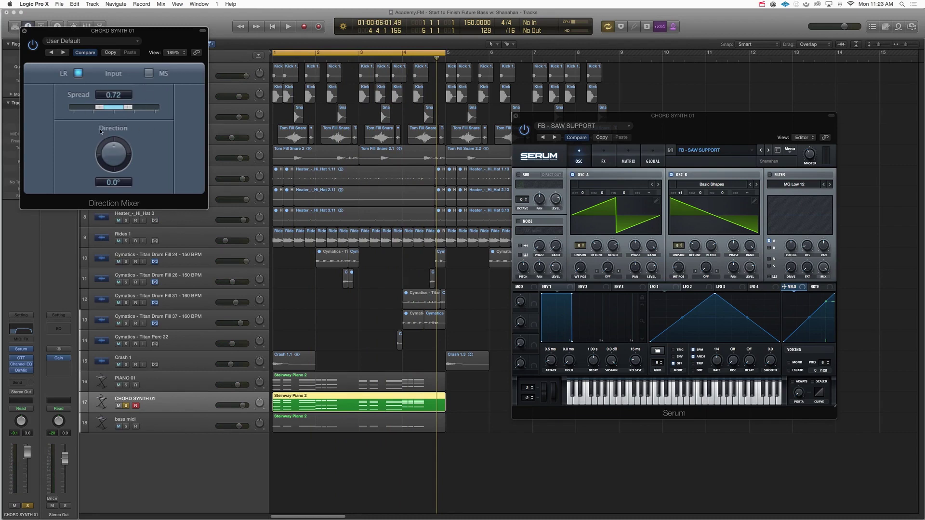
pyautogui.press('Return')
pyautogui.press('space')
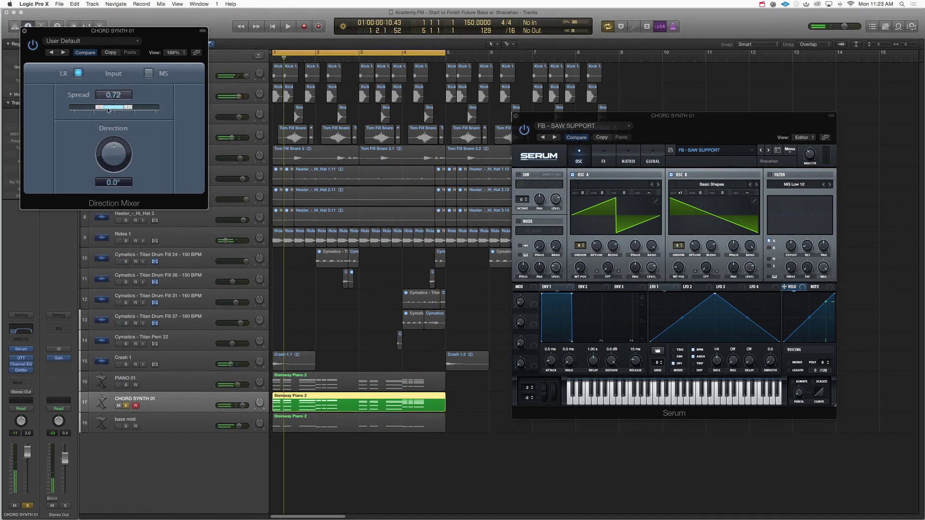
pyautogui.click(25, 31)
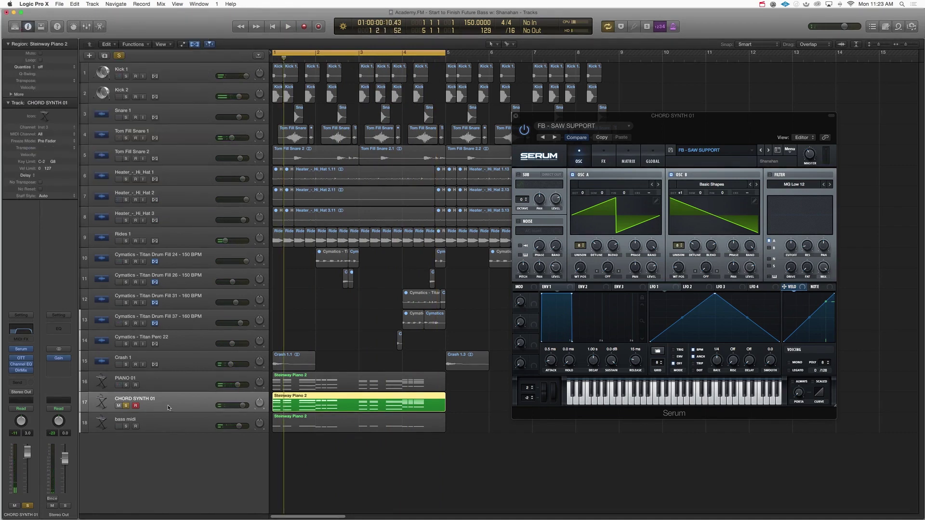
# Duplicate the CHORD SYNTH 01 track with its content, solo PIANO 01, and rename the duplicate CHORD SYNTH 02
pyautogui.press('super+d')
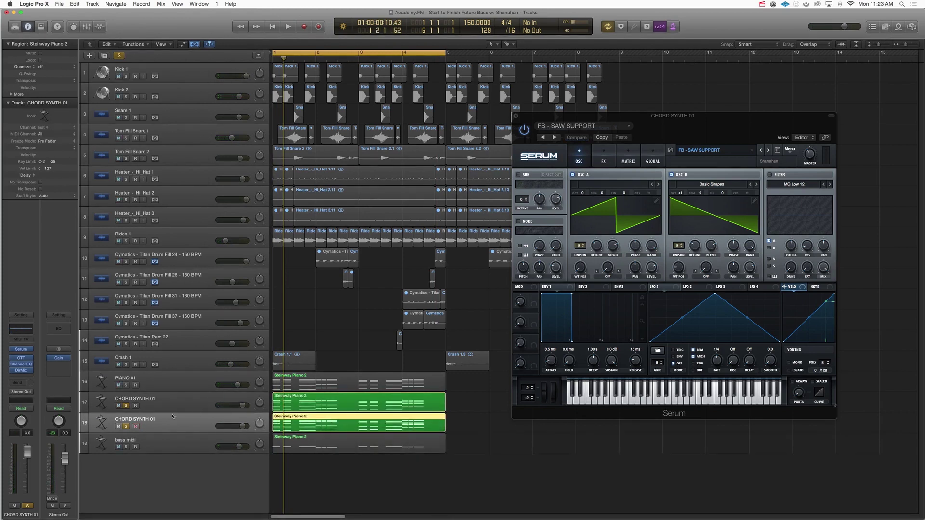
pyautogui.click(126, 385)
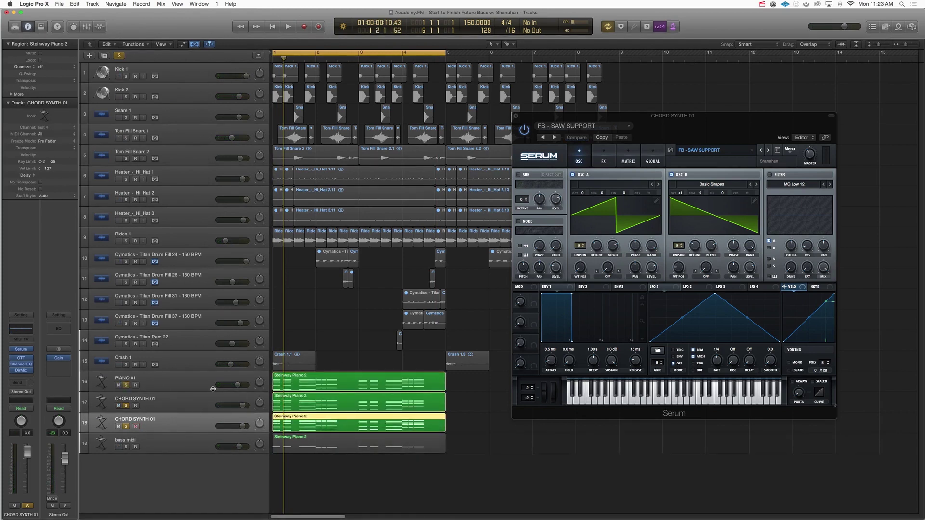
pyautogui.doubleClick(175, 419)
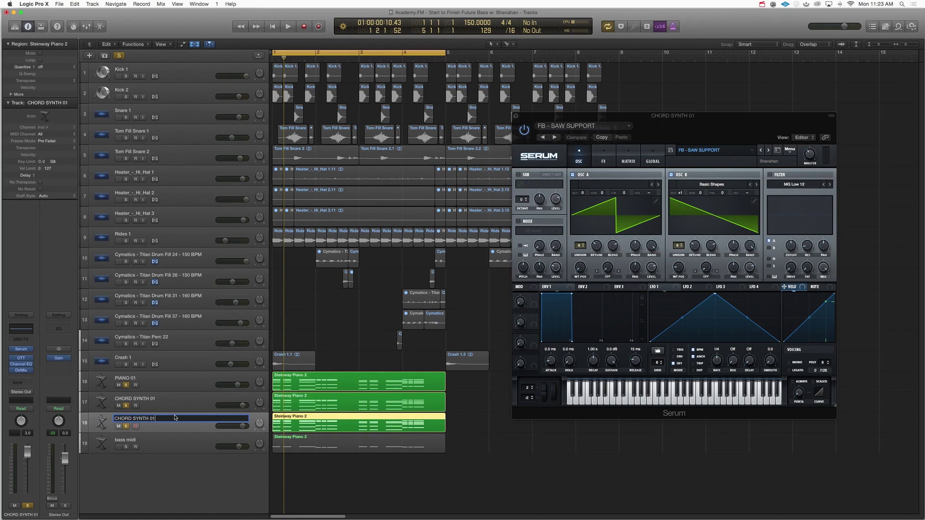
pyautogui.press('BackSpace')
pyautogui.write('2')
pyautogui.press('Return')
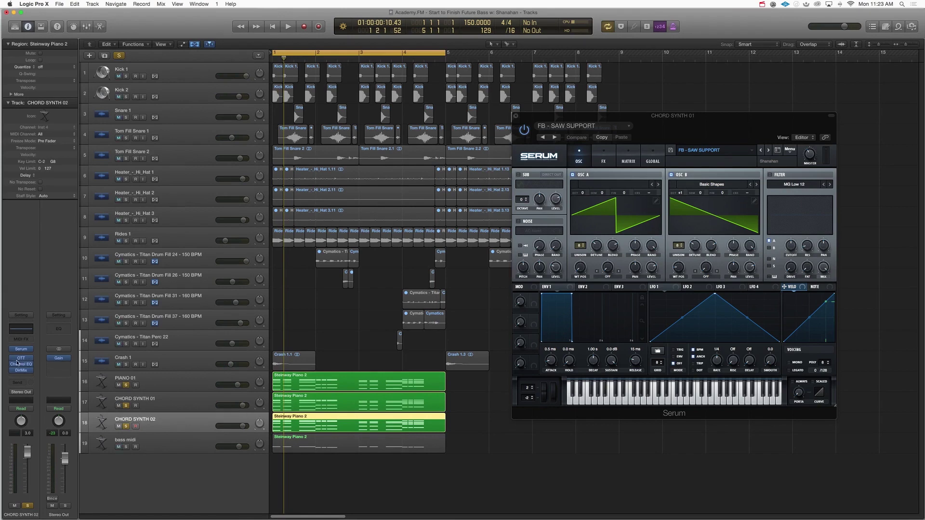
# Load the Happy Saws preset into Serum on CHORD SYNTH 02 and audition it with the other chord layers
pyautogui.click(21, 349)
pyautogui.click(116, 42)
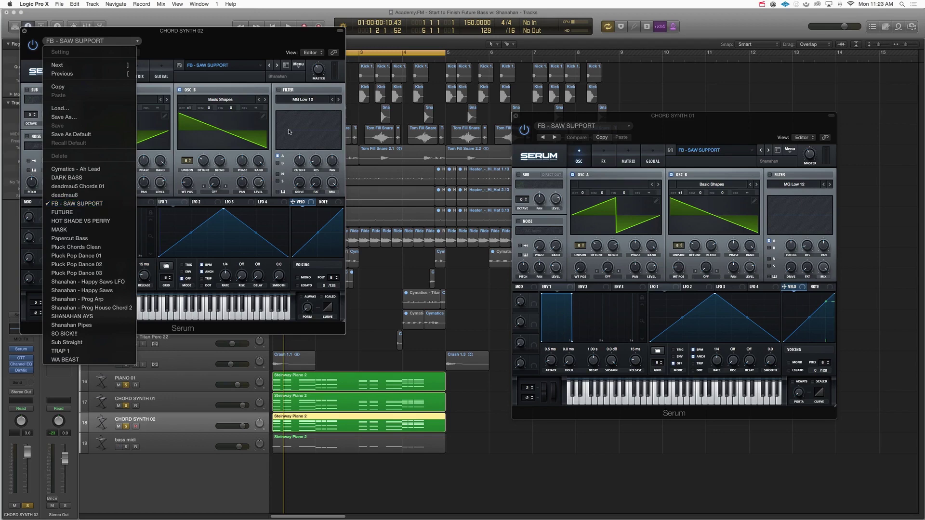
pyautogui.click(254, 32)
pyautogui.moveTo(254, 32); pyautogui.dragTo(637, 117)
pyautogui.press('space')
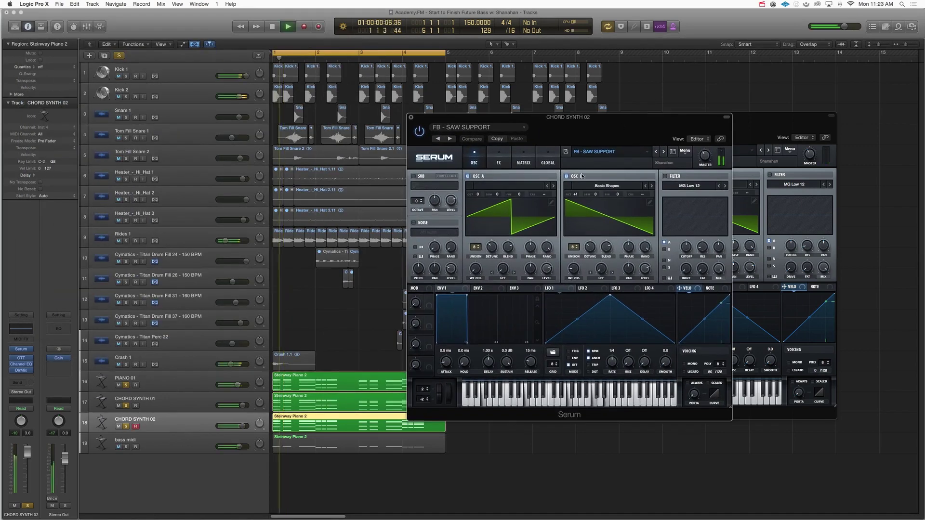
pyautogui.click(492, 127)
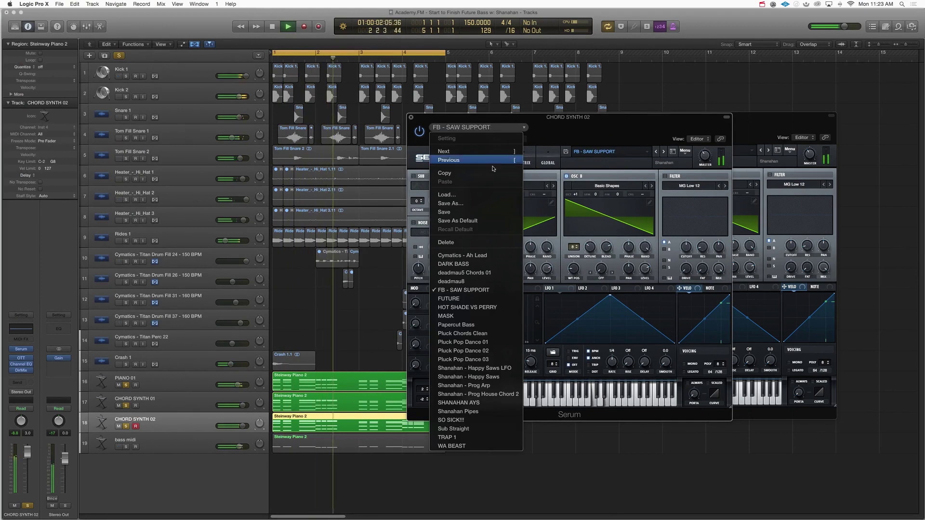
pyautogui.click(487, 374)
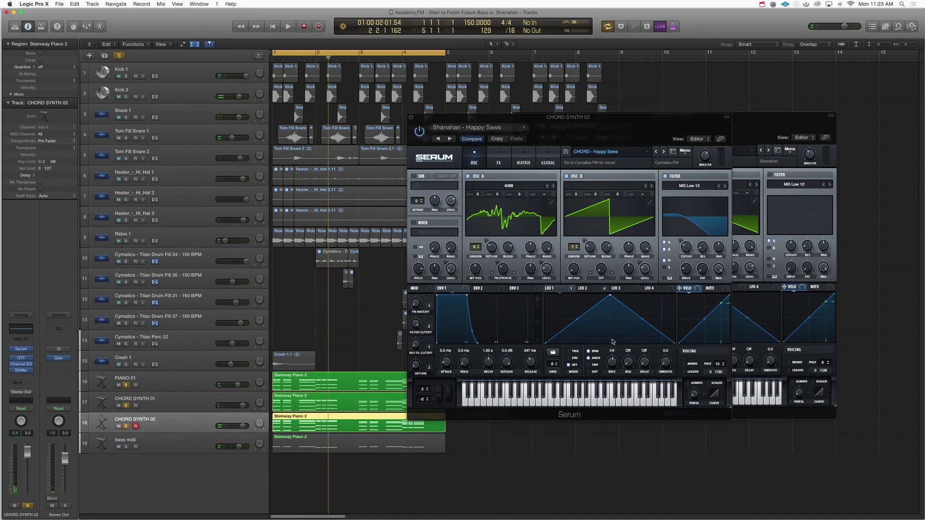
# Reshape LFO 2 in the CHORD SYNTH 02 Serum so its peak sits at the start, with a 1/8 rate and an inward-bent decay
pyautogui.click(588, 289)
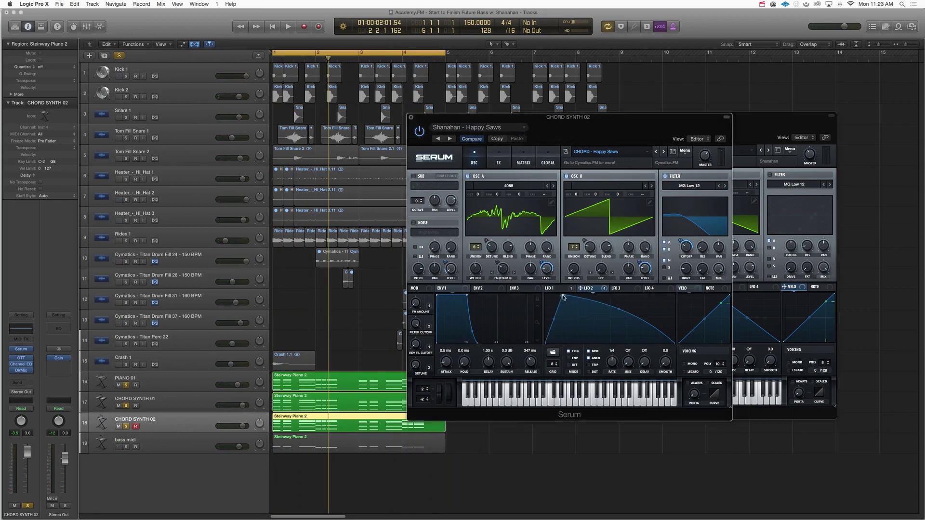
pyautogui.moveTo(562, 297); pyautogui.dragTo(547, 296)
pyautogui.press('space')
pyautogui.moveTo(612, 362); pyautogui.dragTo(615, 357)
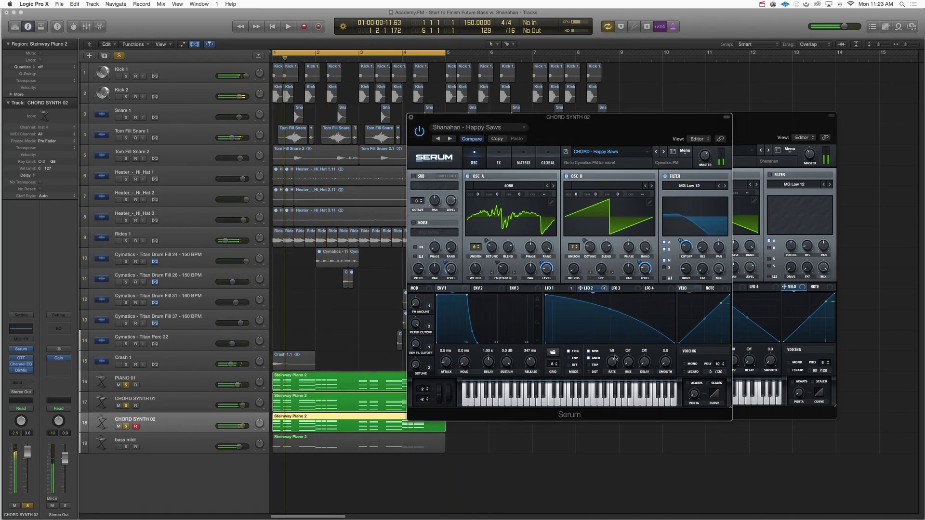
pyautogui.moveTo(610, 308); pyautogui.dragTo(611, 317)
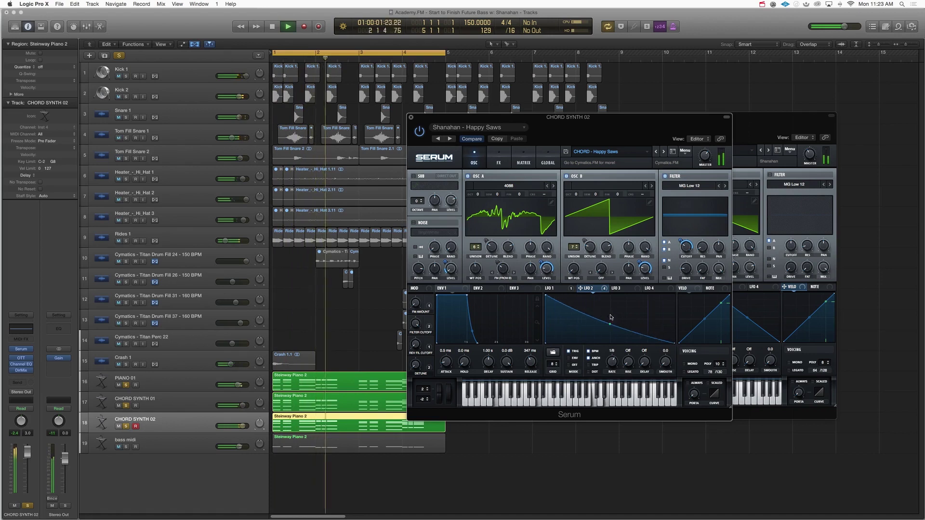
pyautogui.press('space')
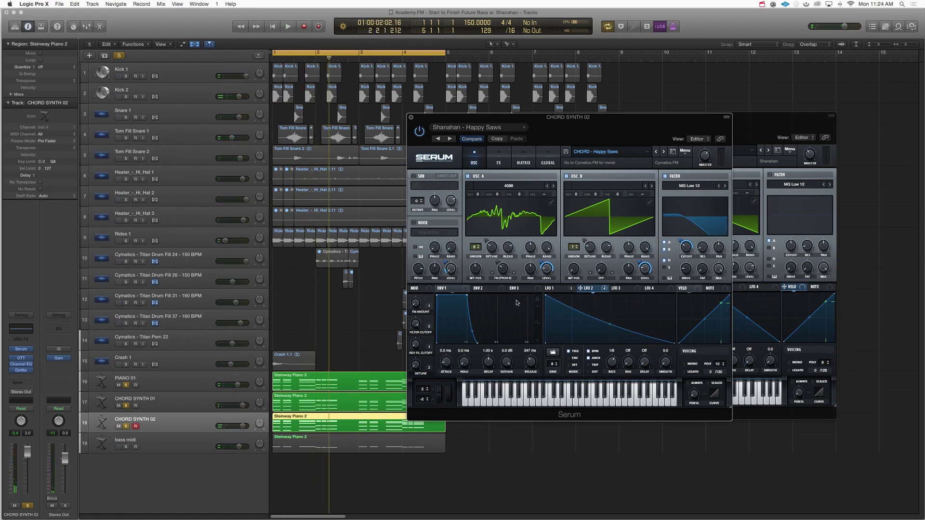
# Set Envelope 1's release to 22 ms and the reverb mix to 0% in Serum on CHORD SYNTH 02
pyautogui.moveTo(525, 363); pyautogui.dragTo(526, 376)
pyautogui.press('space')
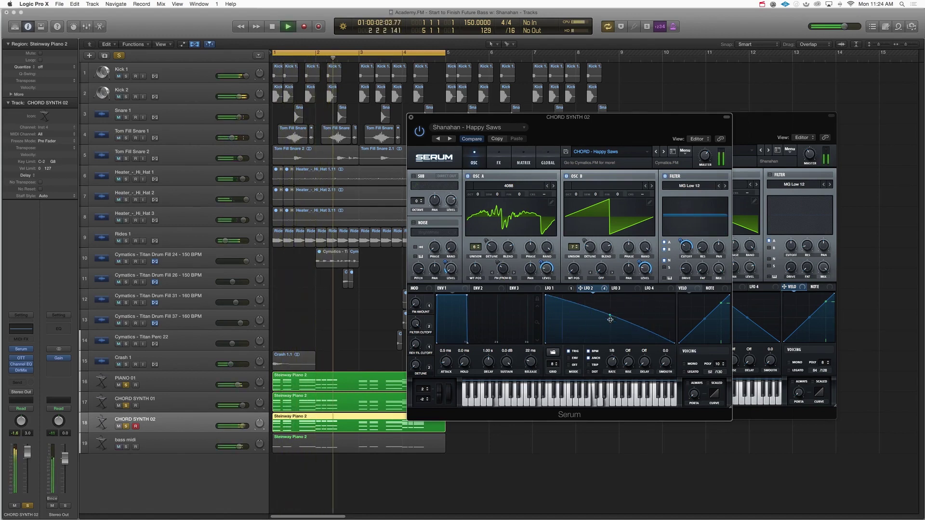
pyautogui.press('space')
pyautogui.click(499, 159)
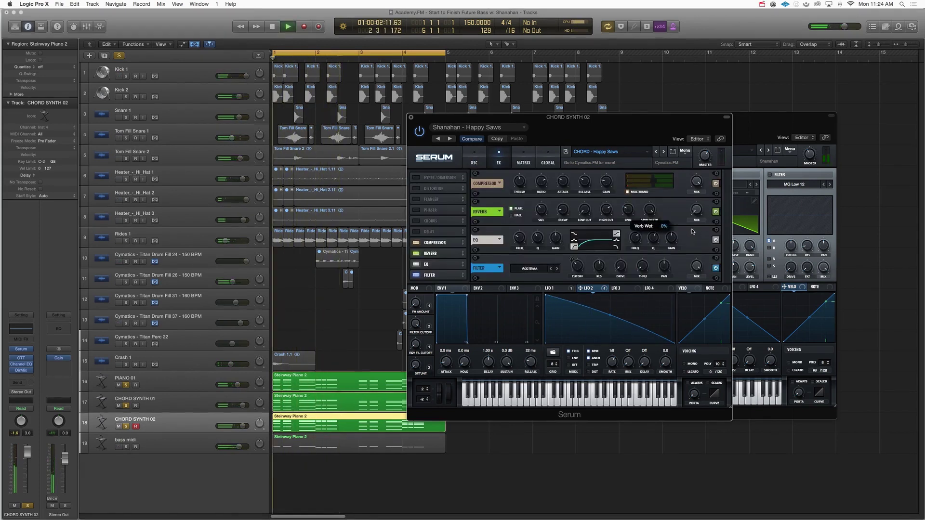
pyautogui.press('space')
pyautogui.click(474, 162)
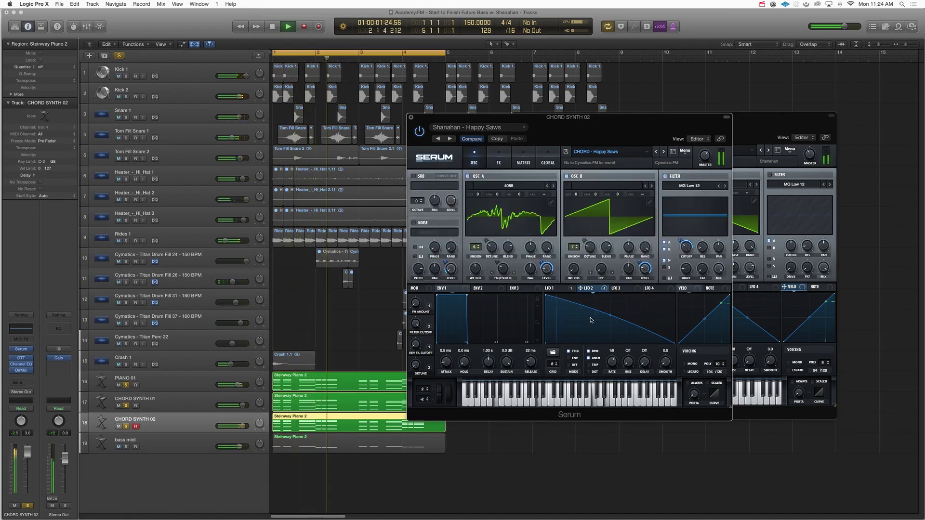
# Bend the LFO 2 decay curve further inward and set oscillator B's volume to 93% while auditioning the pumping chords
pyautogui.moveTo(607, 318); pyautogui.dragTo(607, 320)
pyautogui.moveTo(647, 268)
pyautogui.moveTo(647, 268); pyautogui.dragTo(654, 215)
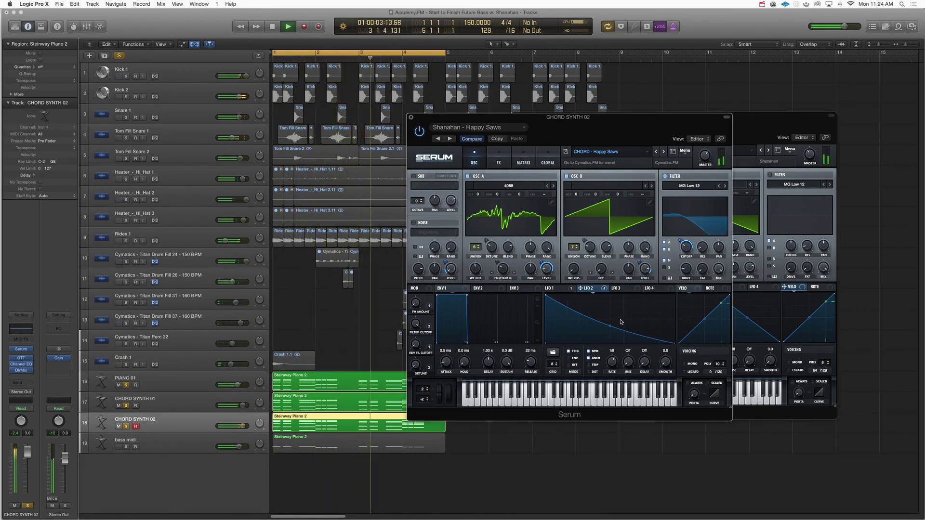
pyautogui.press('space')
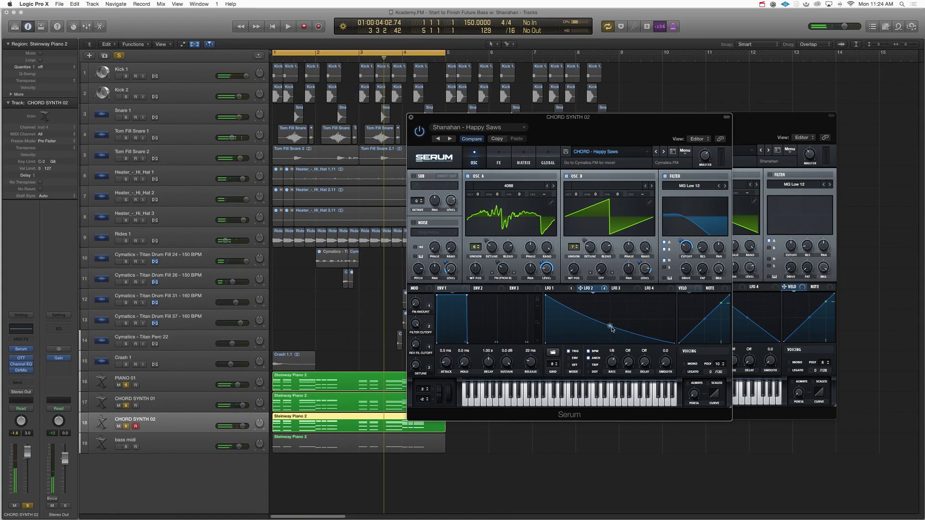
pyautogui.moveTo(648, 268); pyautogui.dragTo(653, 200)
pyautogui.press('space')
pyautogui.press('space')
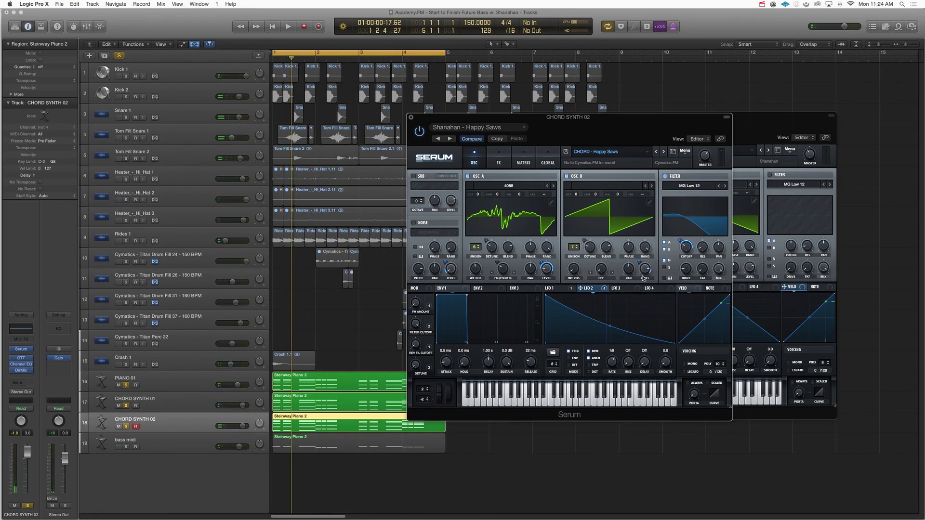
pyautogui.press('space')
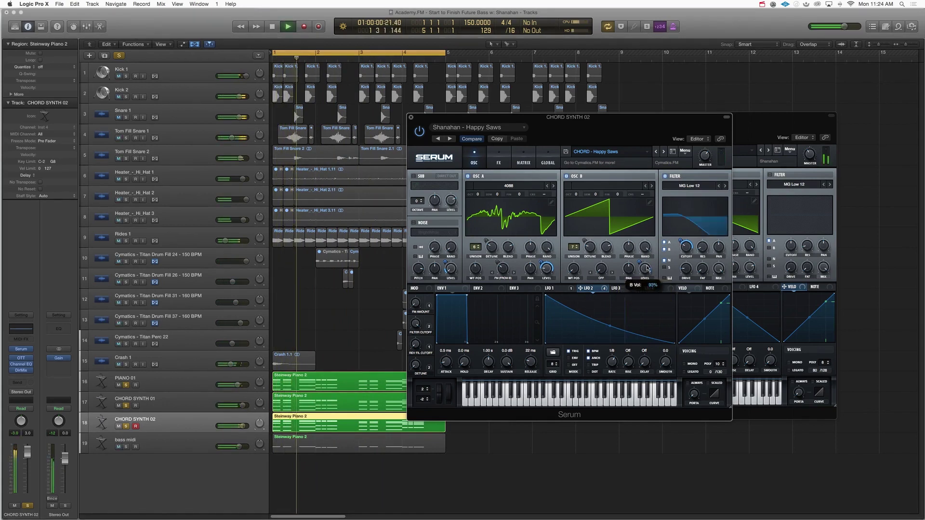
pyautogui.moveTo(609, 326); pyautogui.dragTo(610, 330)
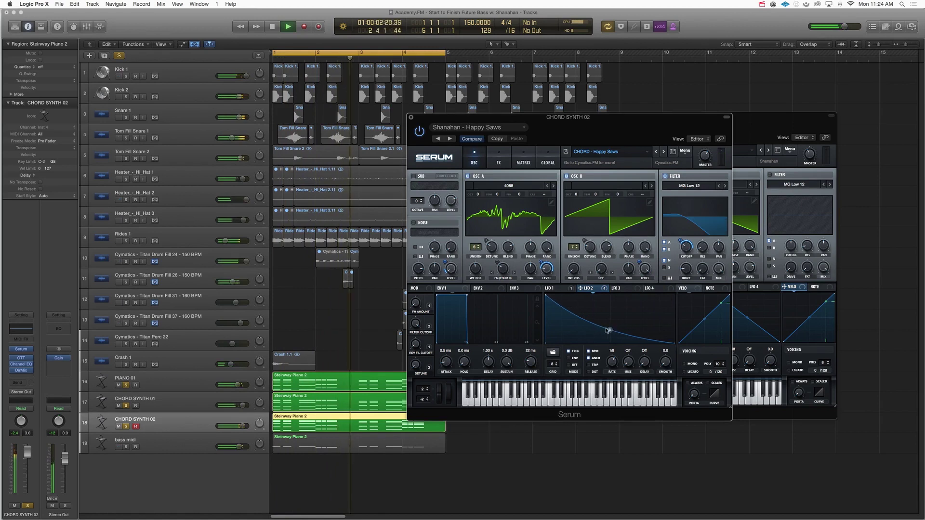
# Lower the CHORD SYNTH 02 track volume to 0.0 dB and take PIANO 01 out of solo
pyautogui.moveTo(242, 427); pyautogui.dragTo(241, 427)
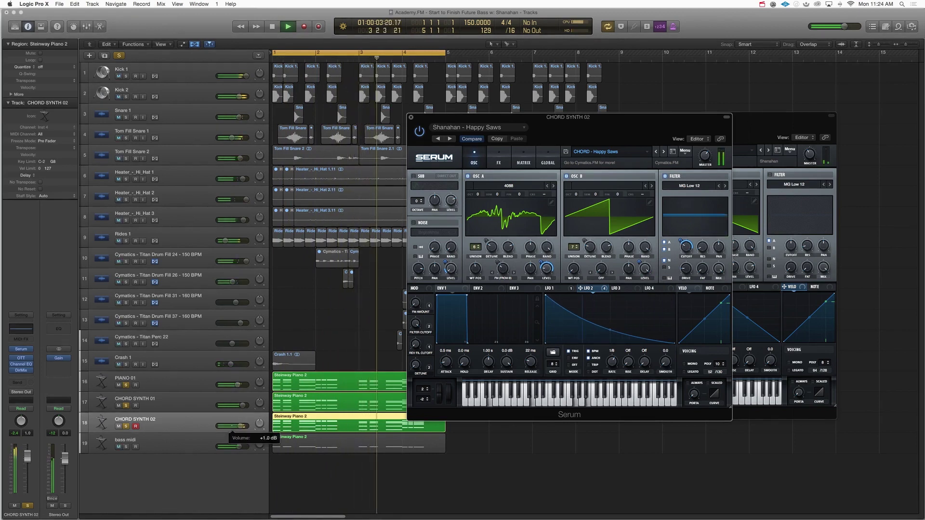
pyautogui.click(126, 385)
pyautogui.press('space')
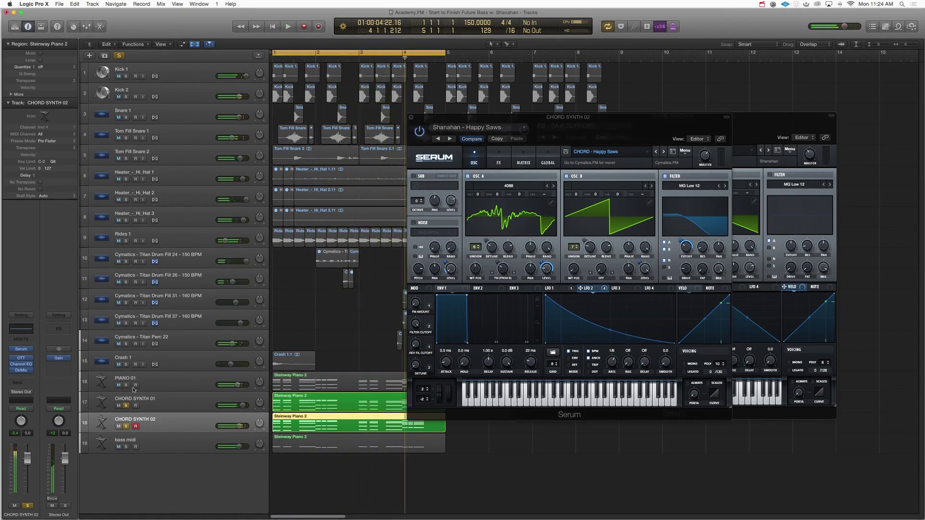
# Balance the two synth layers during playback with CHORD SYNTH 01 at +5.9 dB and CHORD SYNTH 02 at -4.3 dB
pyautogui.click(185, 405)
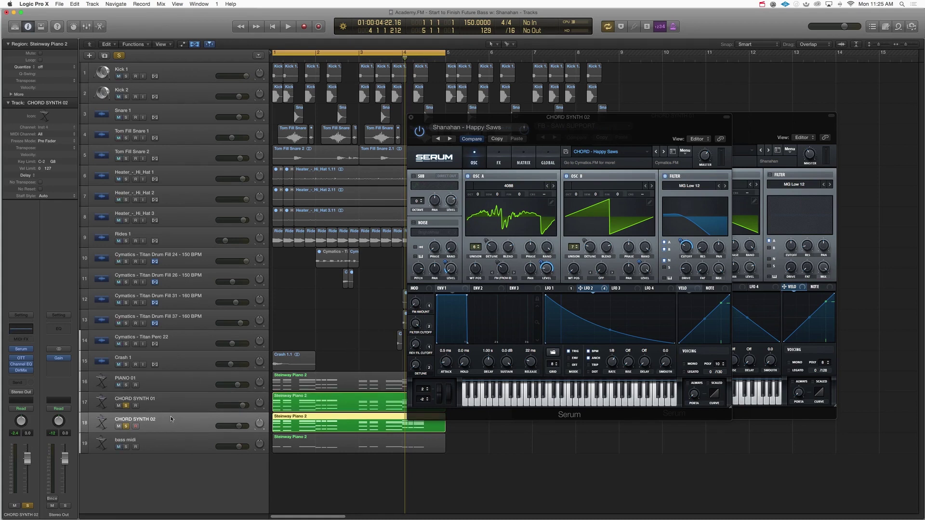
pyautogui.press('space')
pyautogui.moveTo(245, 409); pyautogui.dragTo(236, 426)
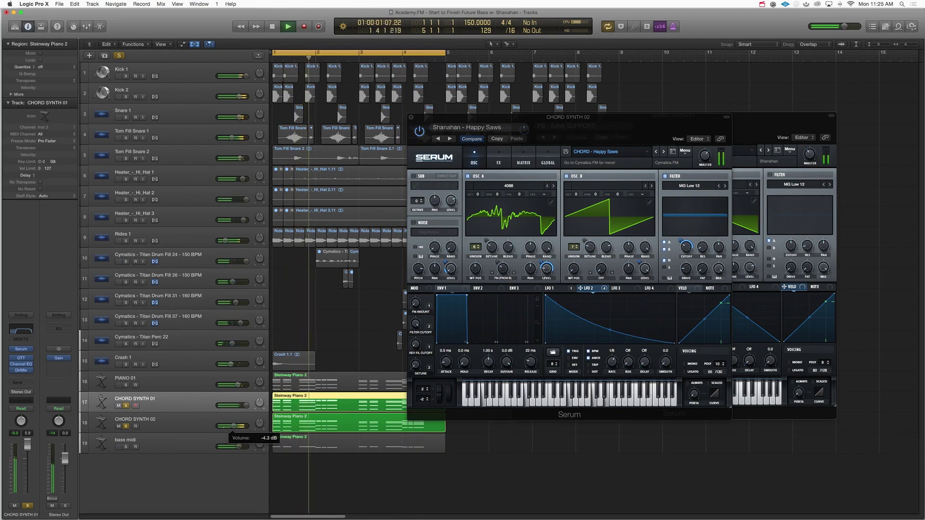
# Set the CHORD SYNTH 01 track volume to +4.0 dB and audition the two chord synth layers in playback
pyautogui.moveTo(246, 407); pyautogui.dragTo(244, 407)
pyautogui.press('space')
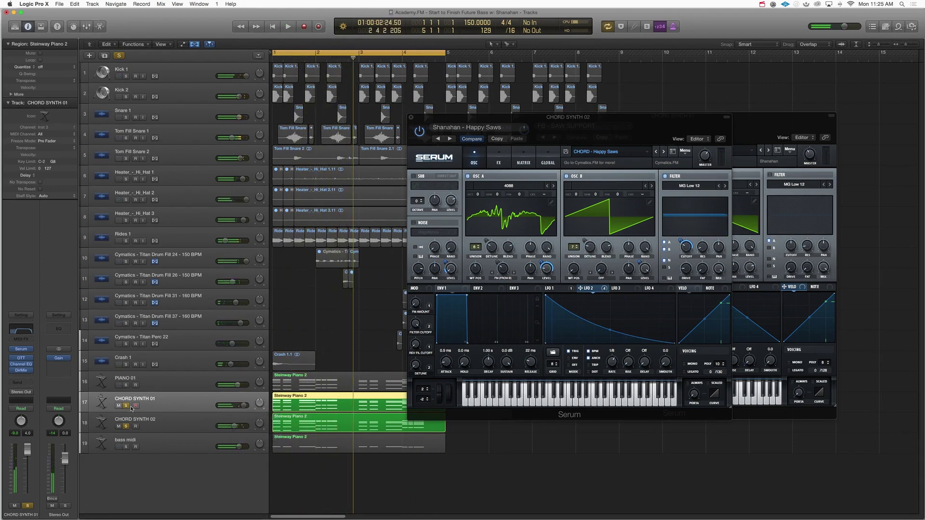
pyautogui.click(131, 407)
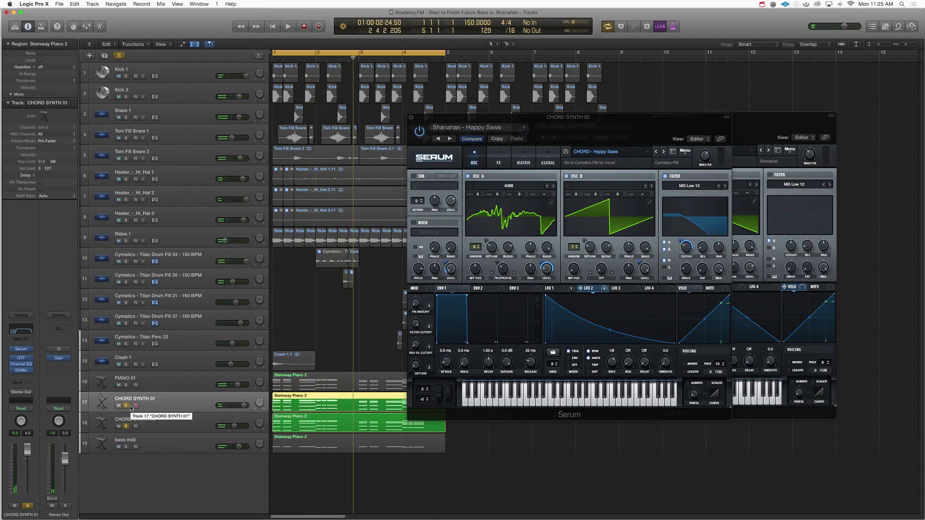
pyautogui.press('space')
pyautogui.click(127, 407)
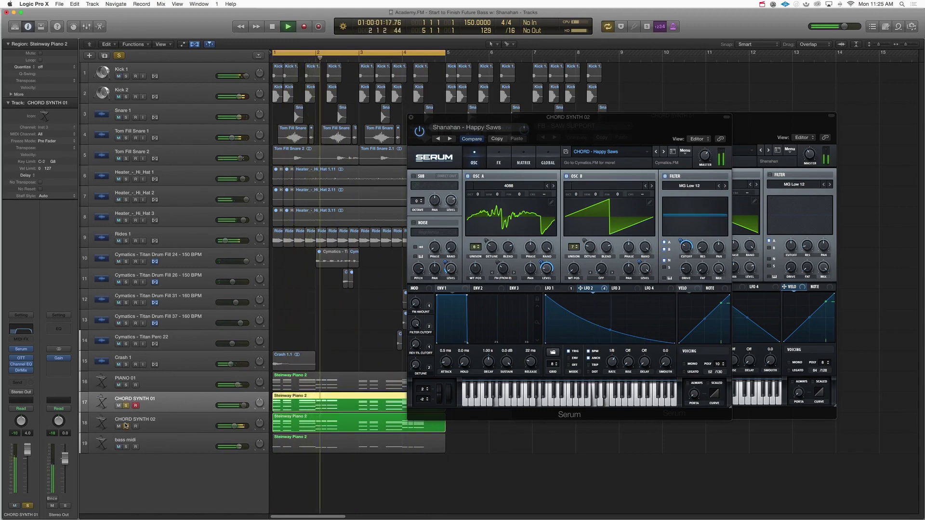
pyautogui.click(126, 427)
pyautogui.press('space')
# Take both chord synth tracks out of solo and place their Serum windows side by side
pyautogui.click(126, 427)
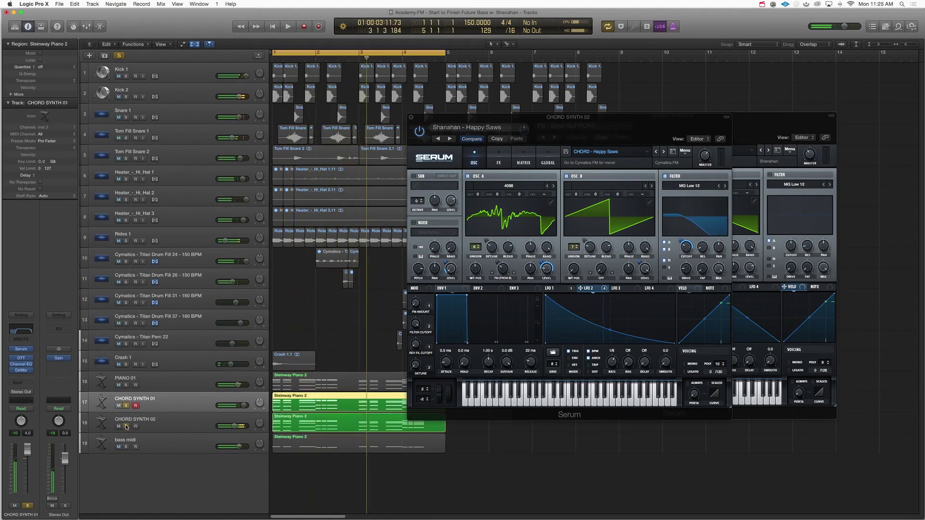
pyautogui.click(126, 406)
pyautogui.click(159, 423)
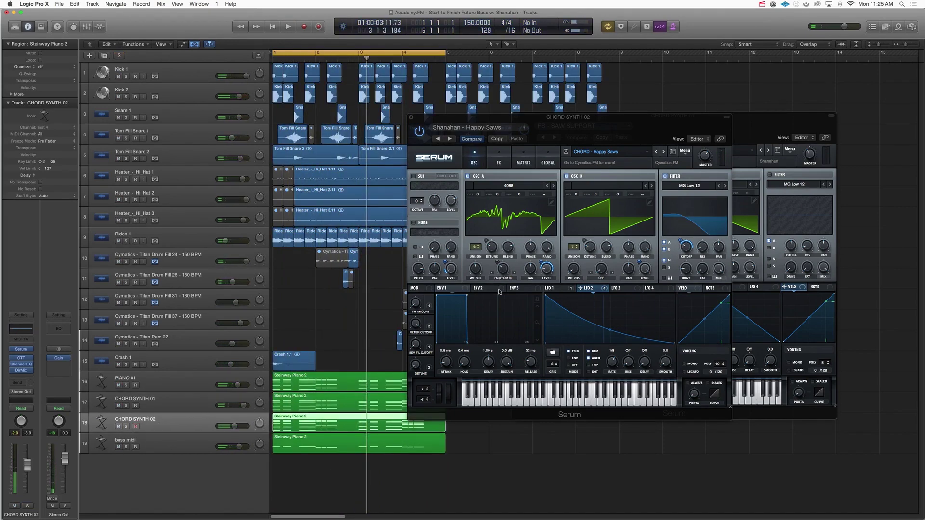
pyautogui.click(178, 403)
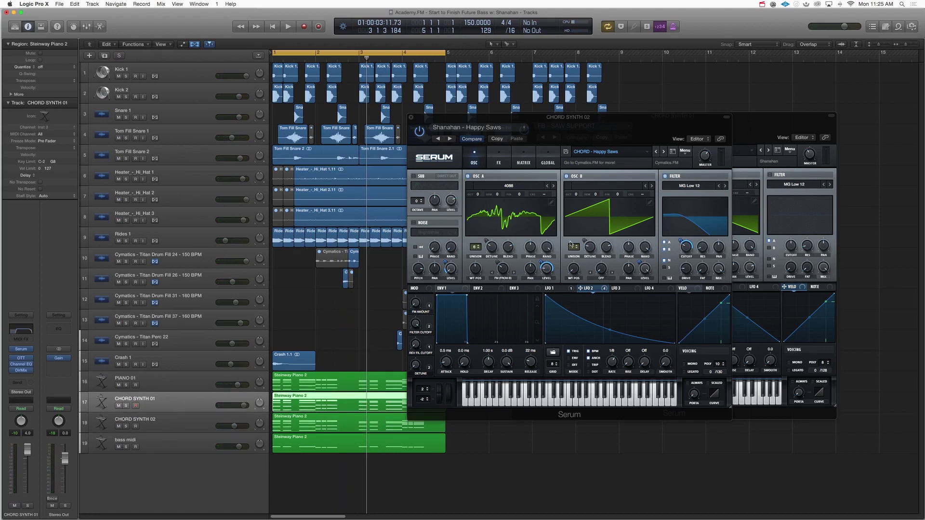
pyautogui.click(21, 349)
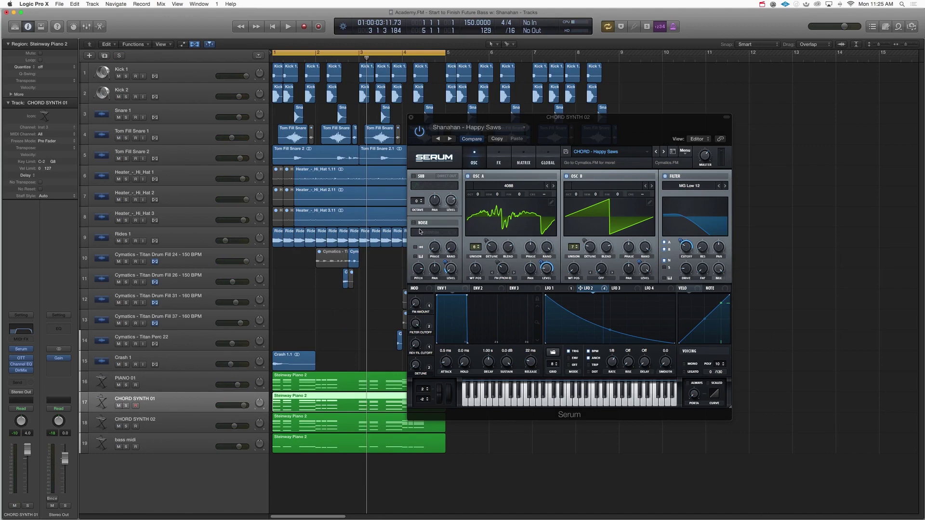
pyautogui.click(22, 359)
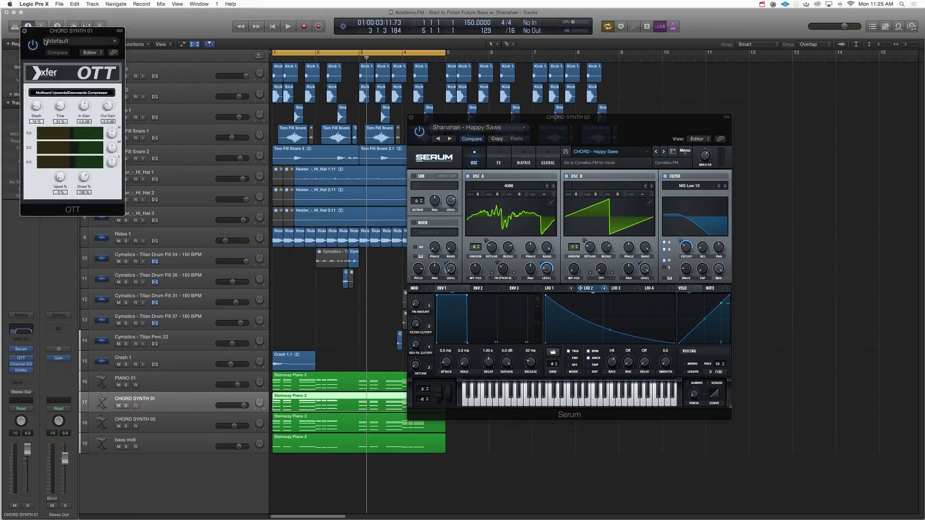
pyautogui.click(25, 31)
pyautogui.click(21, 349)
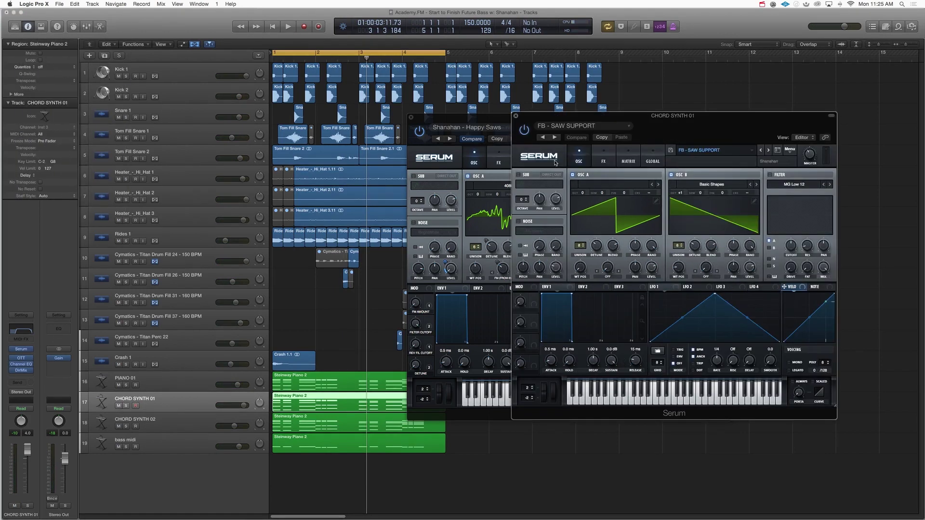
pyautogui.moveTo(472, 120); pyautogui.dragTo(247, 118)
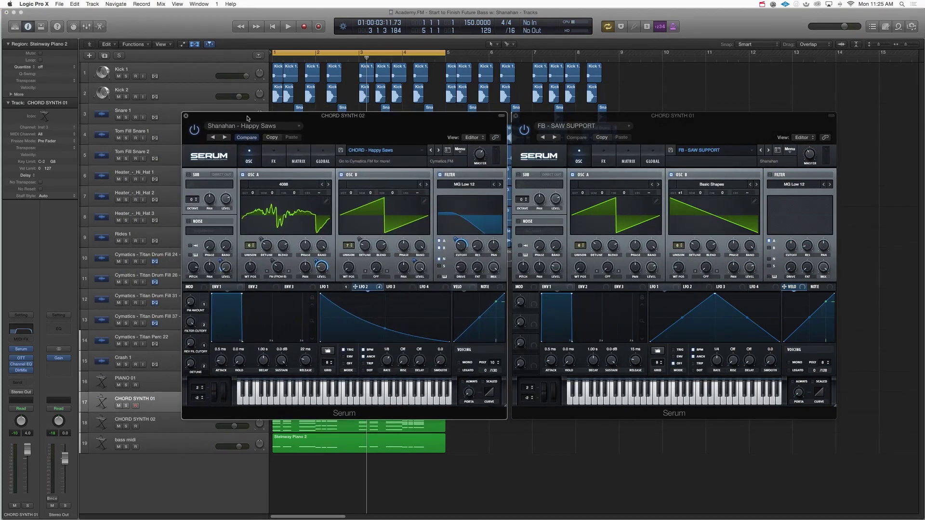
# Set the unison of oscillators A and B to 4 voices in CHORD SYNTH 02's Serum and play back the result
pyautogui.click(253, 248)
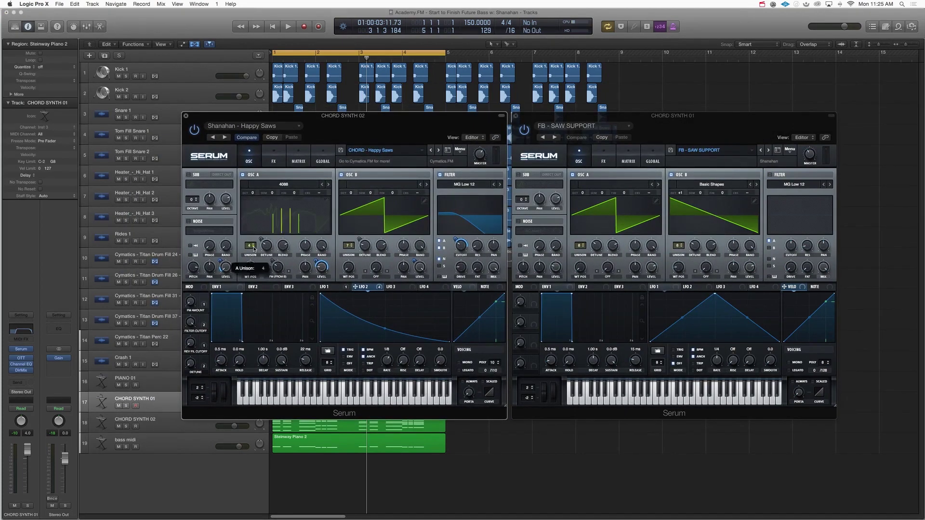
pyautogui.click(254, 248)
pyautogui.click(350, 248)
pyautogui.click(351, 248)
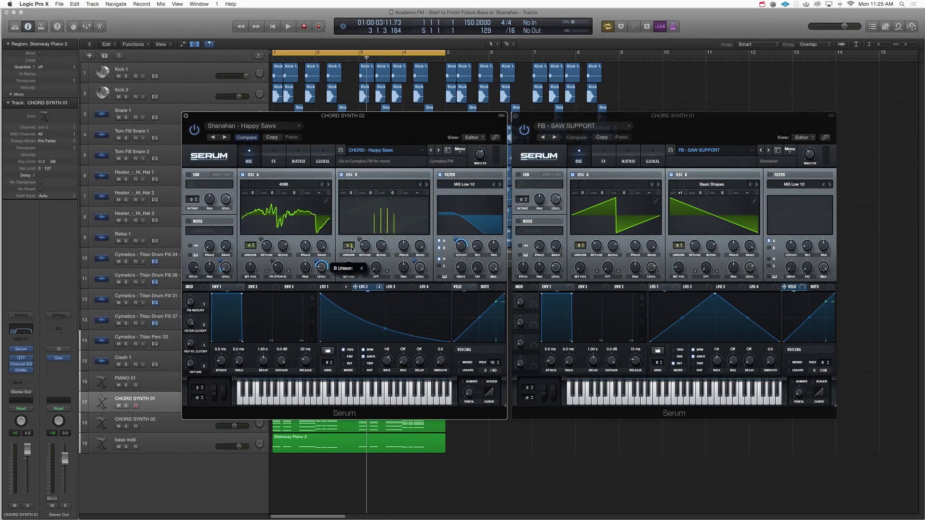
pyautogui.click(350, 247)
pyautogui.press('space')
pyautogui.press('space')
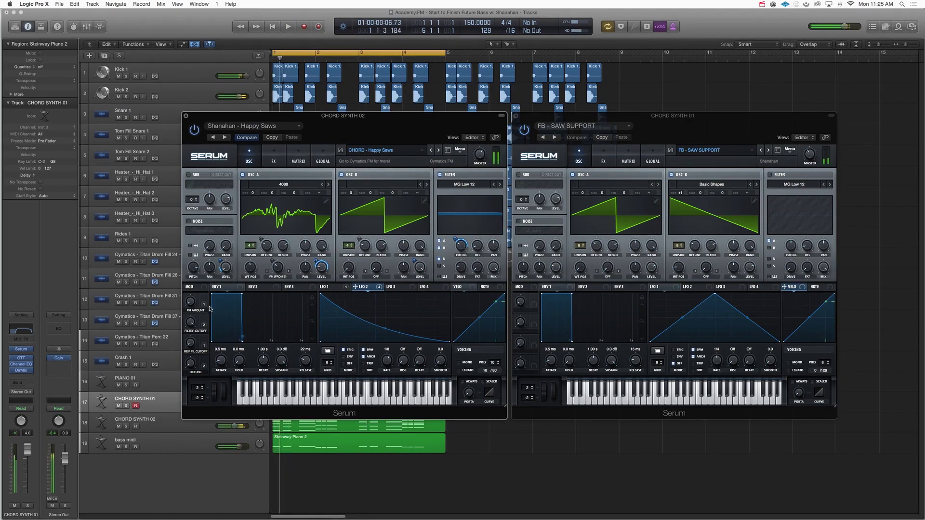
# Close CHORD SYNTH 02's Serum, solo both chord synth tracks and audition the opening bars repeatedly
pyautogui.click(186, 116)
pyautogui.click(126, 407)
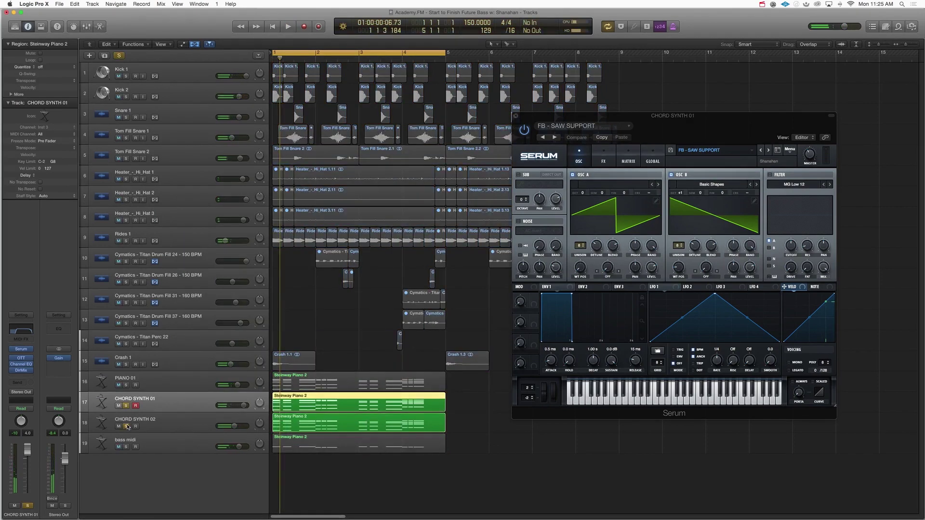
pyautogui.click(126, 427)
pyautogui.press('space')
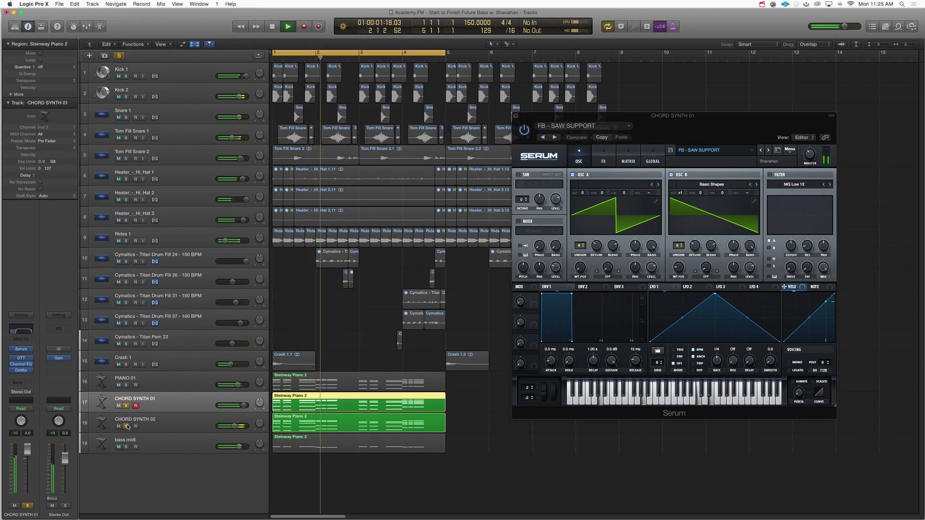
pyautogui.press('space')
pyautogui.press('space')
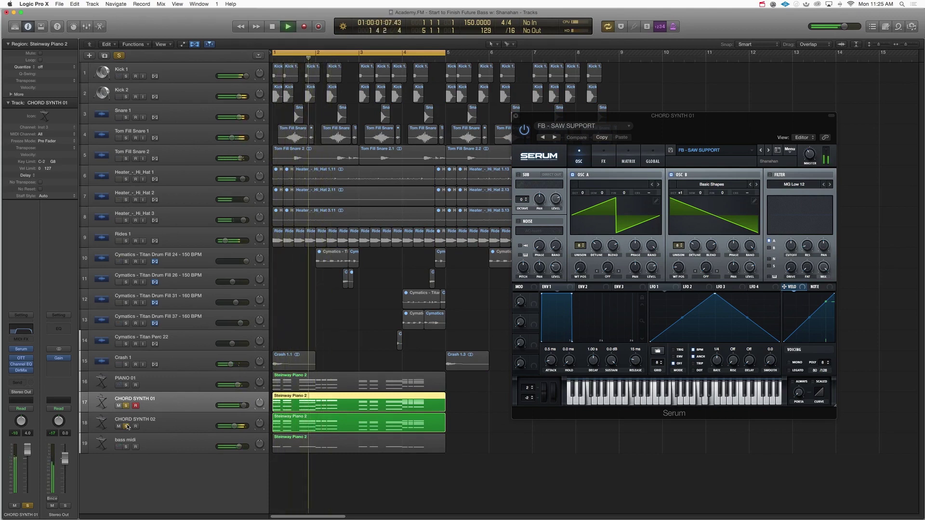
pyautogui.press('space')
pyautogui.press('space')
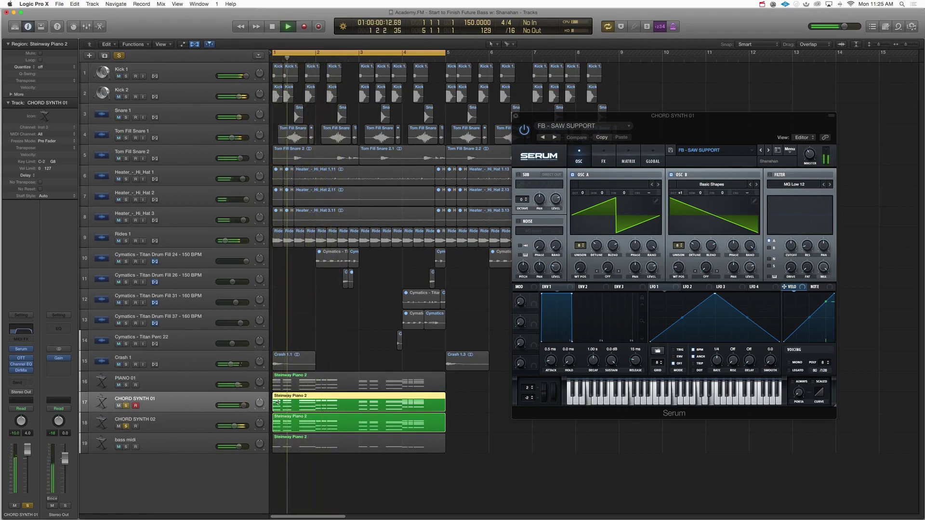
pyautogui.press('space')
# Open the mixer, move Serum clear of the channel strips and audition the chord synths together with PIANO 01 in solo
pyautogui.click(197, 418)
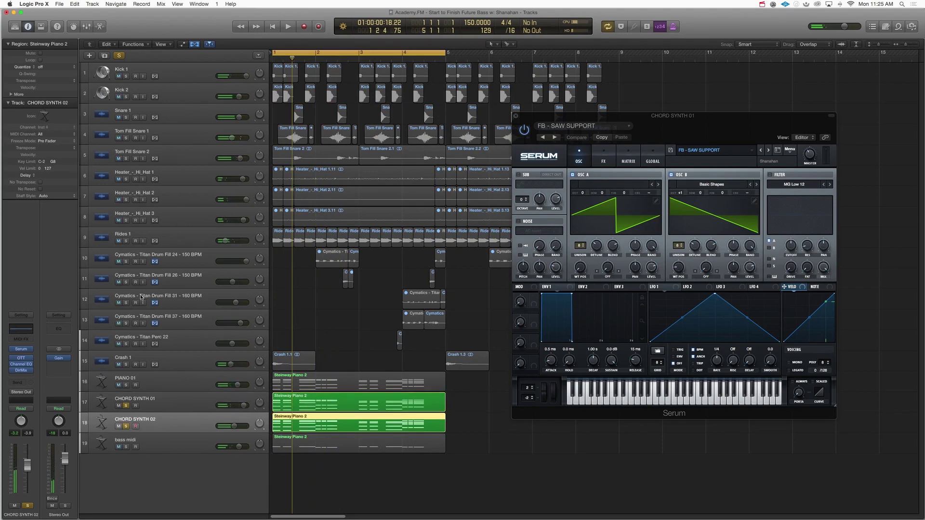
pyautogui.click(87, 28)
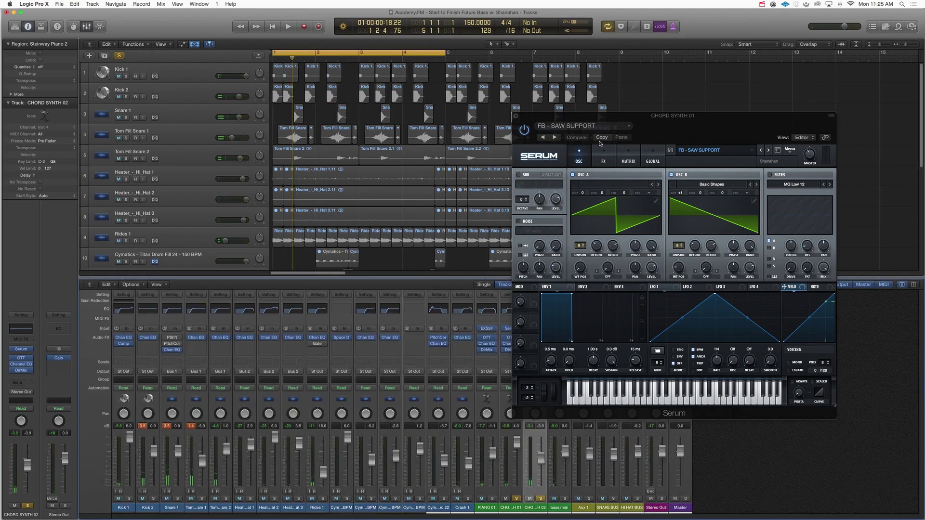
pyautogui.moveTo(570, 118); pyautogui.dragTo(630, 81)
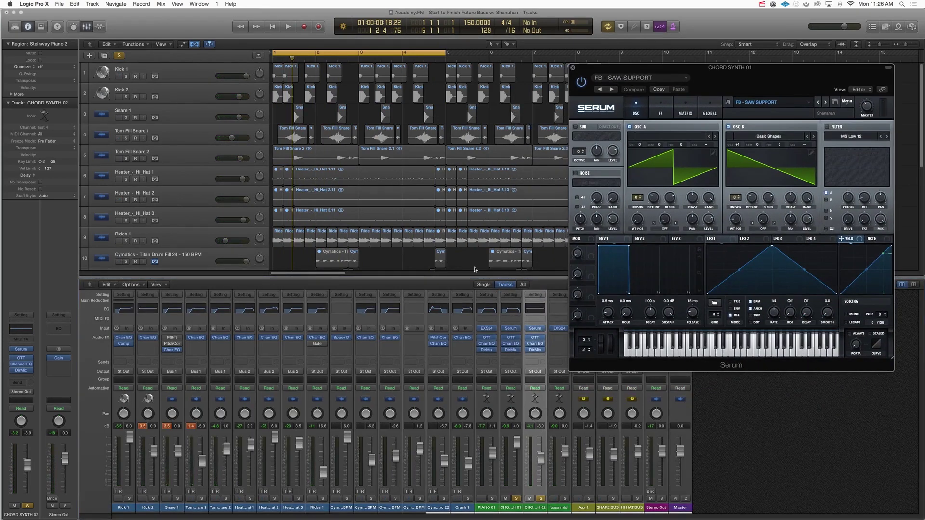
pyautogui.click(450, 211)
pyautogui.press('space')
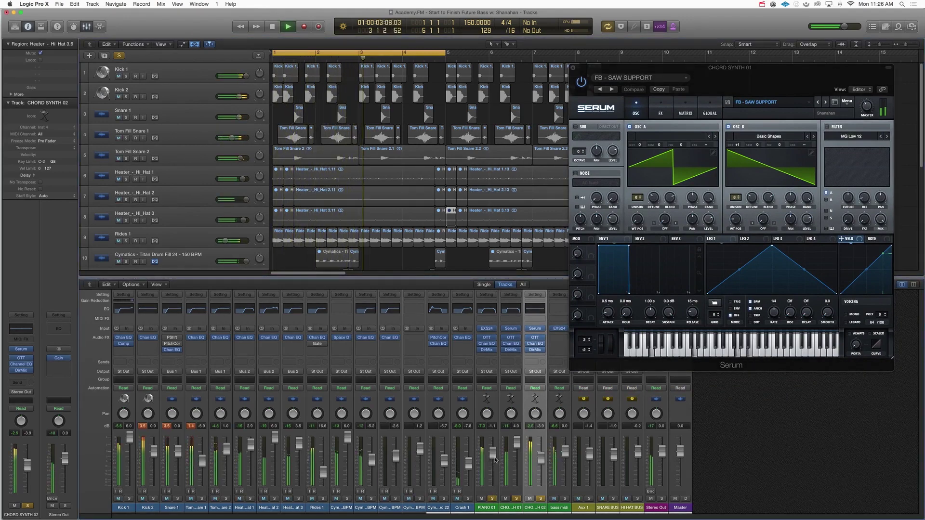
pyautogui.press('space')
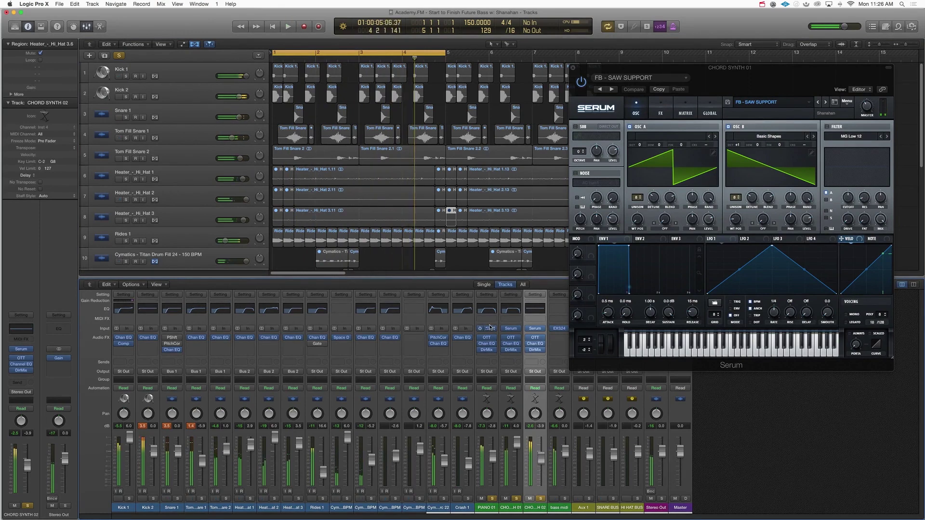
# Set the Envelope 2 release to 40.307 ms in PIANO 01's EXS24 and raise the PIANO 01 volume to +0.5 dB
pyautogui.click(490, 328)
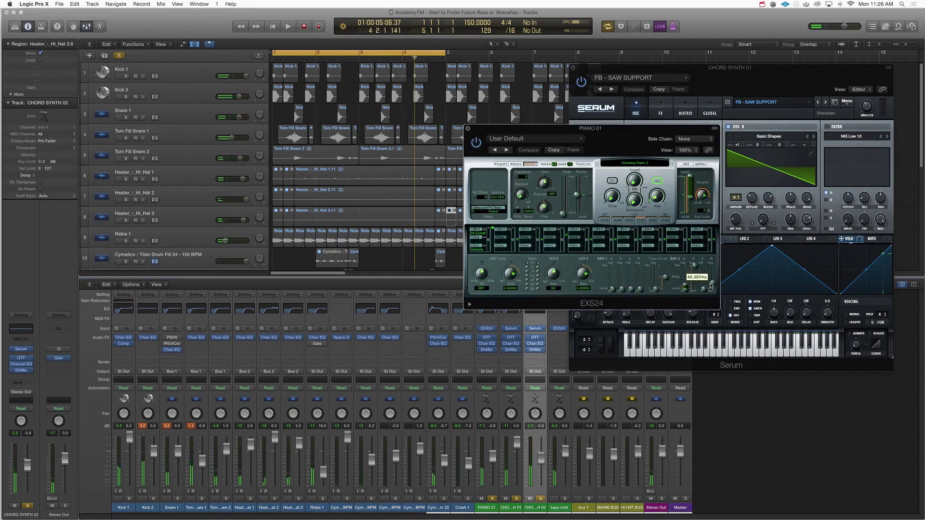
pyautogui.click(467, 129)
pyautogui.press('space')
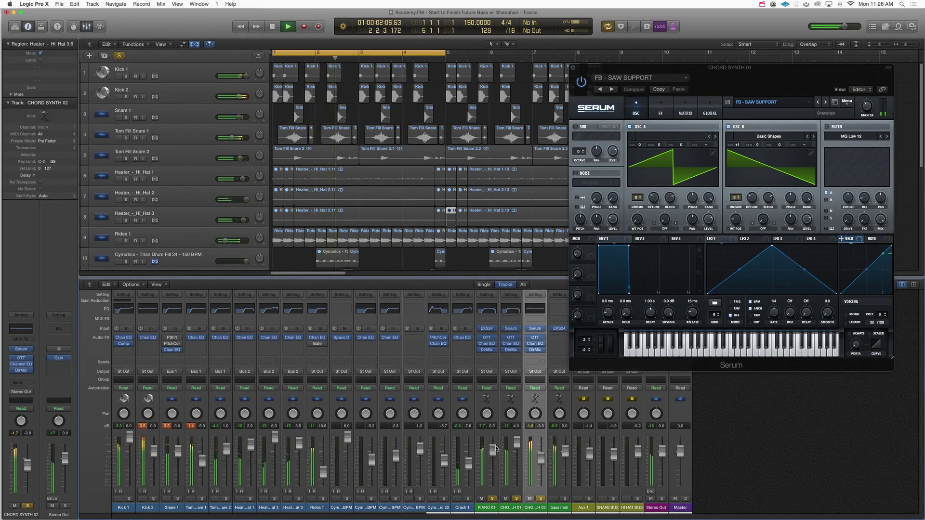
# Adjust the Channel EQ on CHORD SYNTH 01 and enable a low cut in CHORD SYNTH 02's Channel EQ, raising its cutoff frequency
pyautogui.click(511, 311)
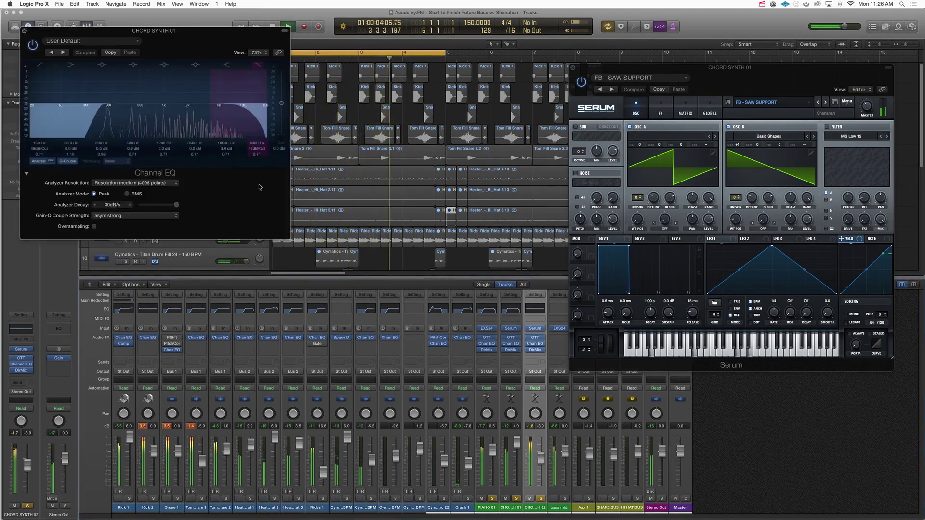
pyautogui.moveTo(138, 131); pyautogui.dragTo(128, 134)
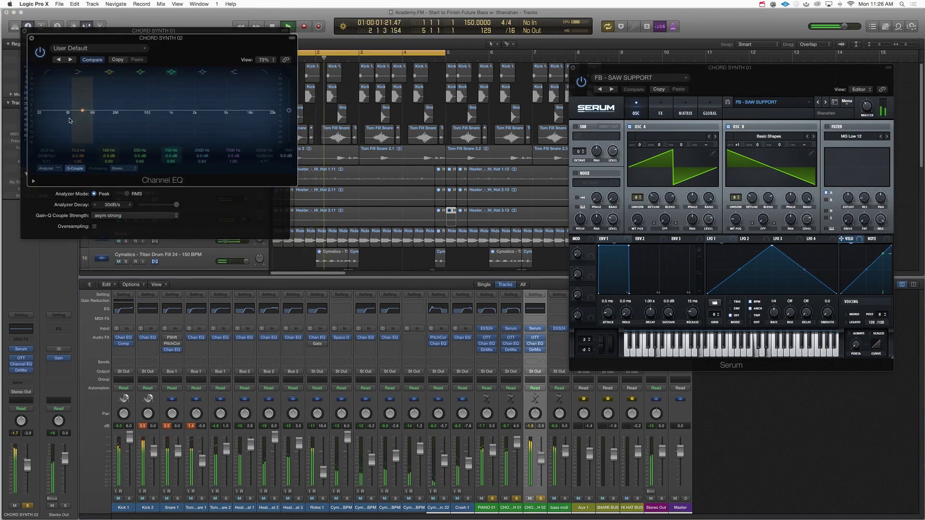
pyautogui.click(47, 73)
pyautogui.moveTo(53, 122); pyautogui.dragTo(112, 125)
pyautogui.click(32, 38)
pyautogui.press('space')
pyautogui.click(25, 34)
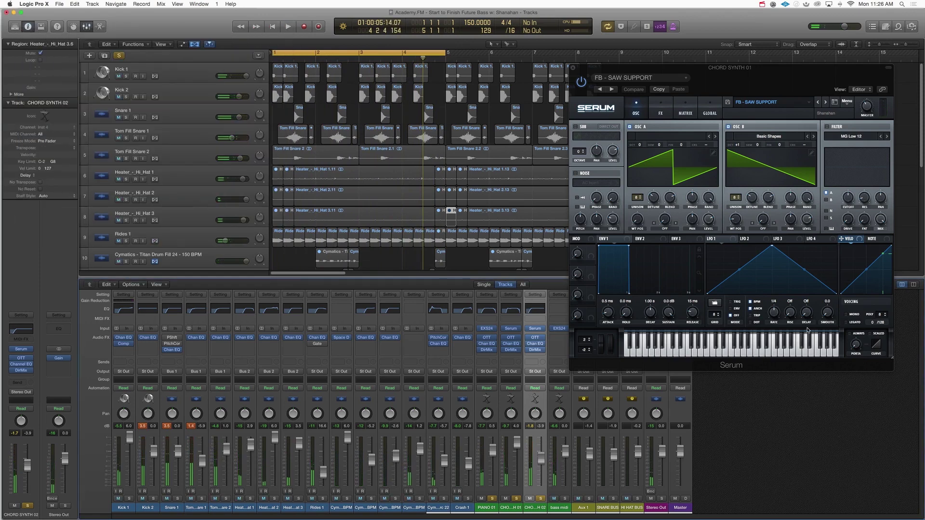
# Close Serum and the mixer, and name the PIANO 01, CHORD SYNTH 01 and CHORD SYNTH 02 regions after their tracks
pyautogui.click(574, 68)
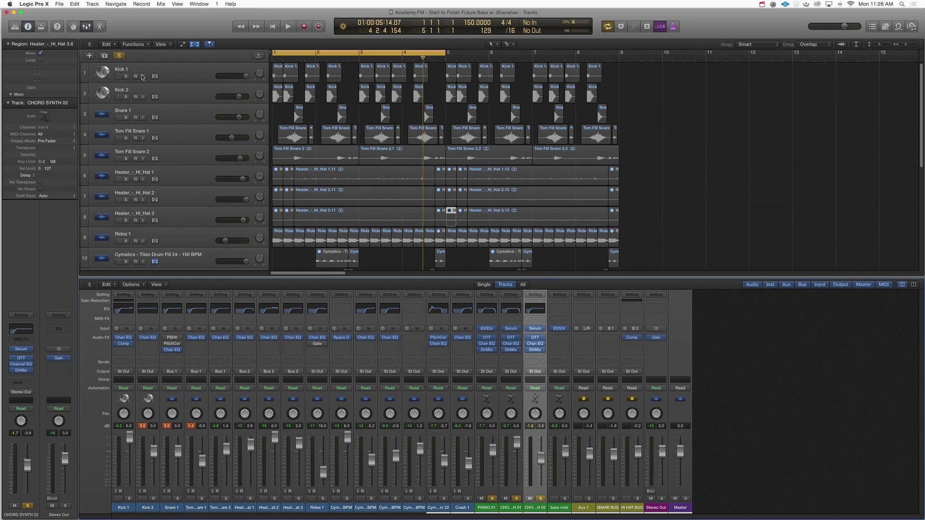
pyautogui.click(87, 26)
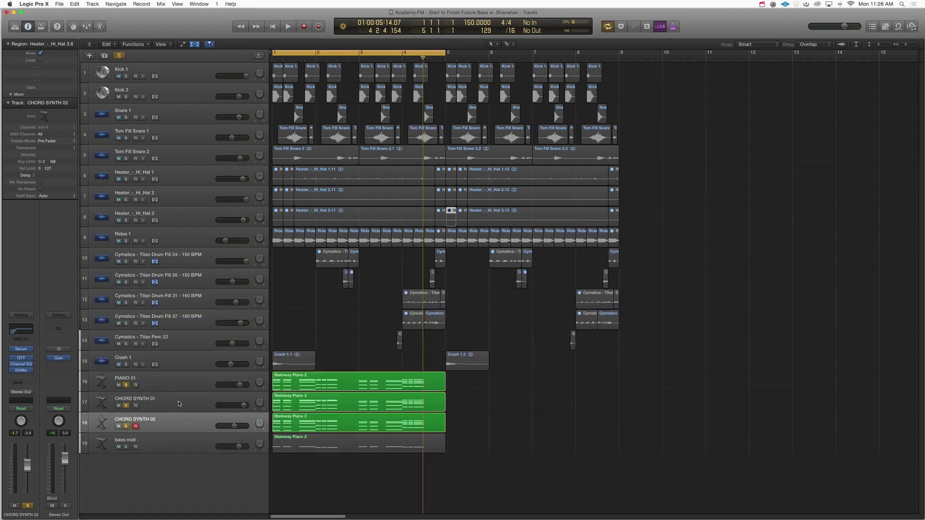
pyautogui.click(188, 386)
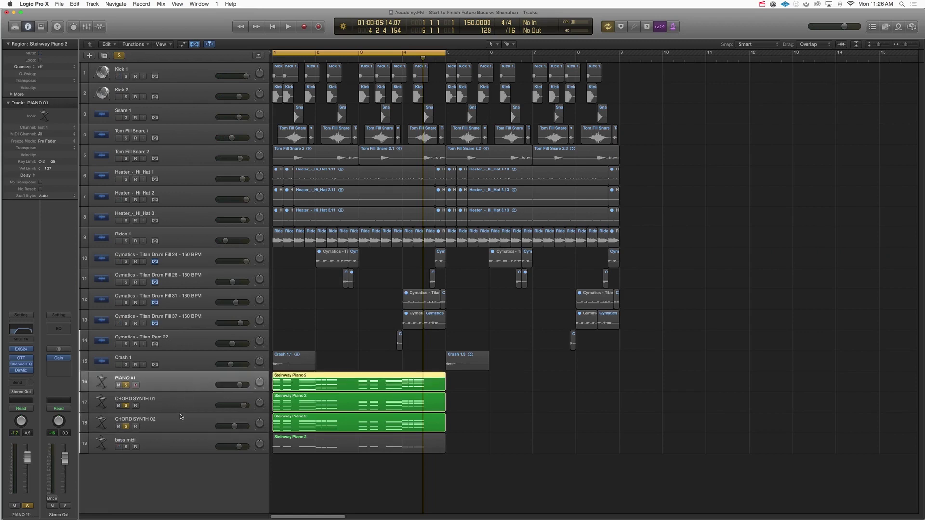
pyautogui.keyDown('shift'); pyautogui.click(180, 416); pyautogui.keyUp('shift')
pyautogui.rightClick(327, 381)
pyautogui.click(351, 388)
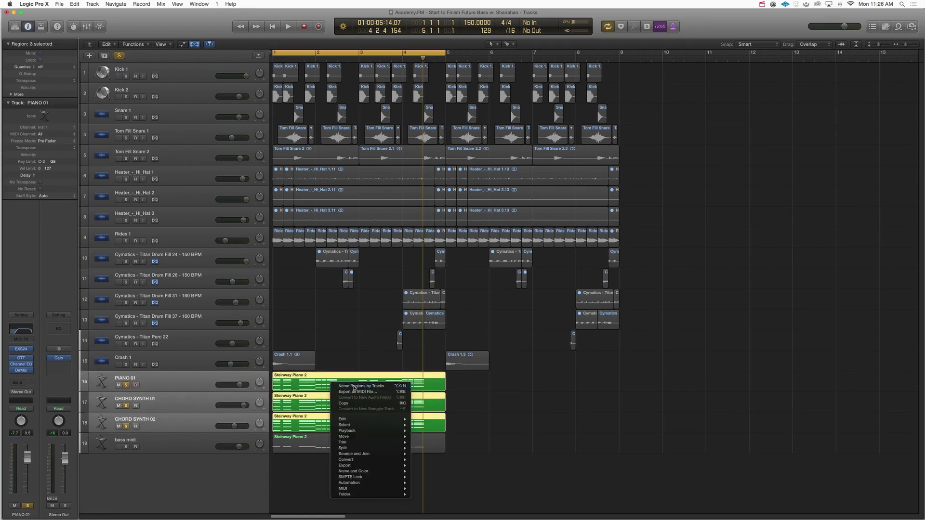
pyautogui.click(368, 362)
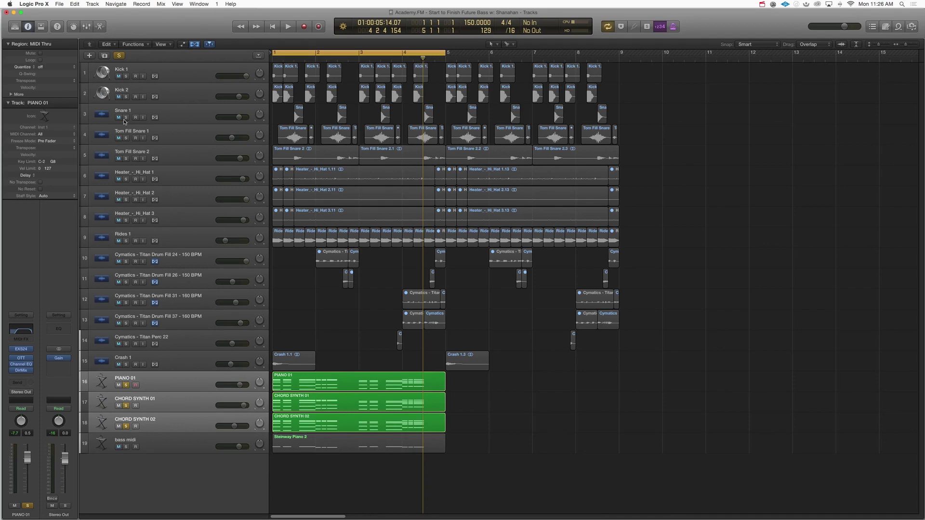
# Open the mixer and adjust CHORD SYNTH 02's OTT during playback, setting its depth to 21% and raising the input gain
pyautogui.click(88, 26)
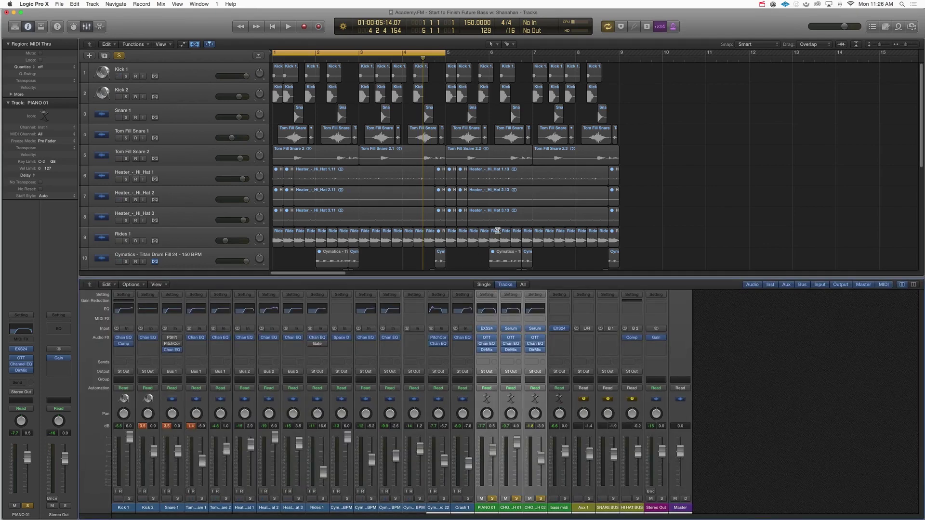
pyautogui.scroll(-10, 497, 231)
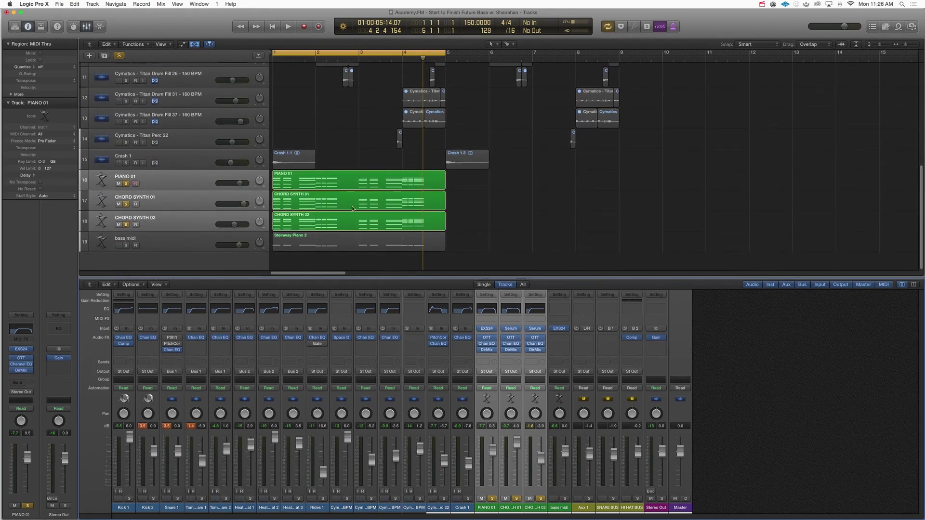
pyautogui.click(185, 219)
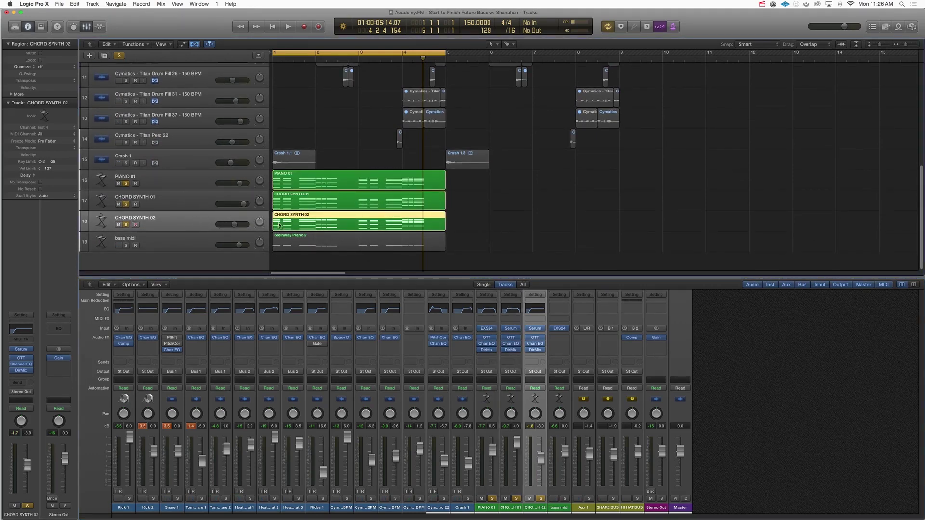
pyautogui.press('space')
pyautogui.click(535, 337)
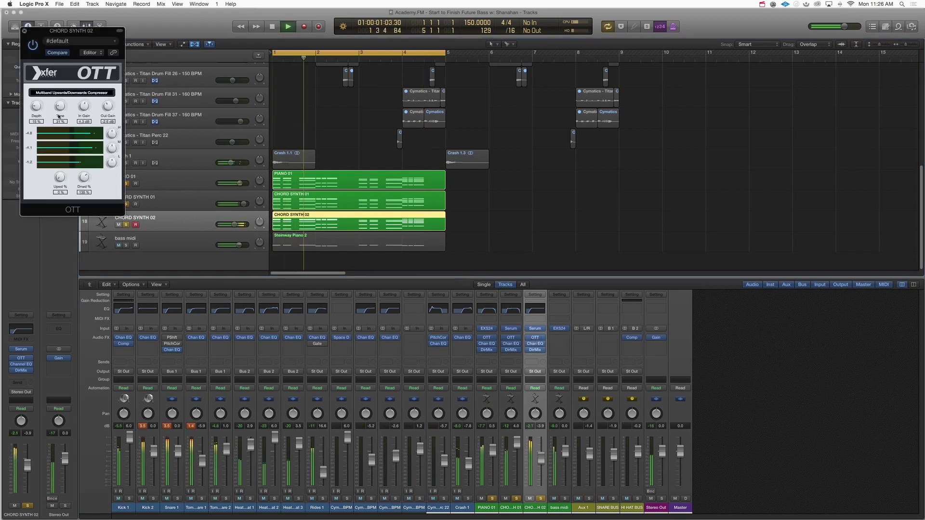
pyautogui.moveTo(37, 97); pyautogui.dragTo(37, 89)
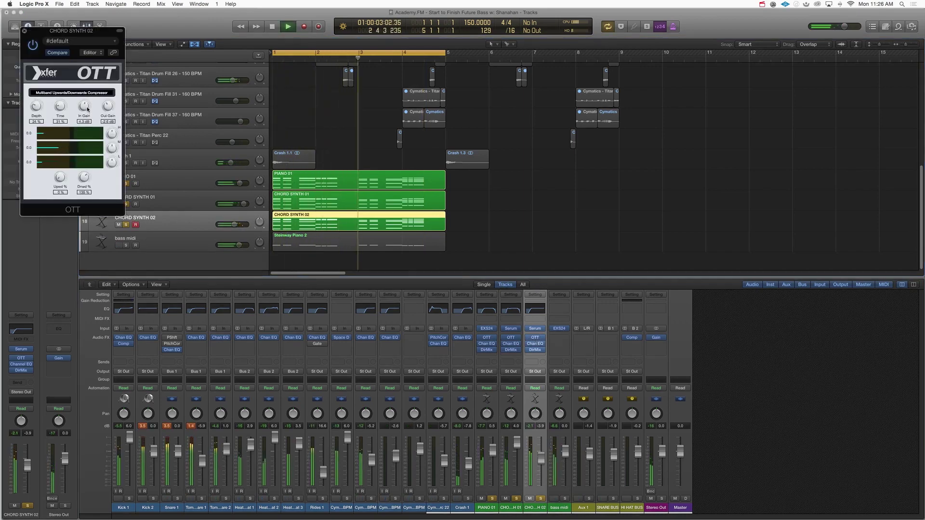
pyautogui.moveTo(87, 113); pyautogui.dragTo(38, 106)
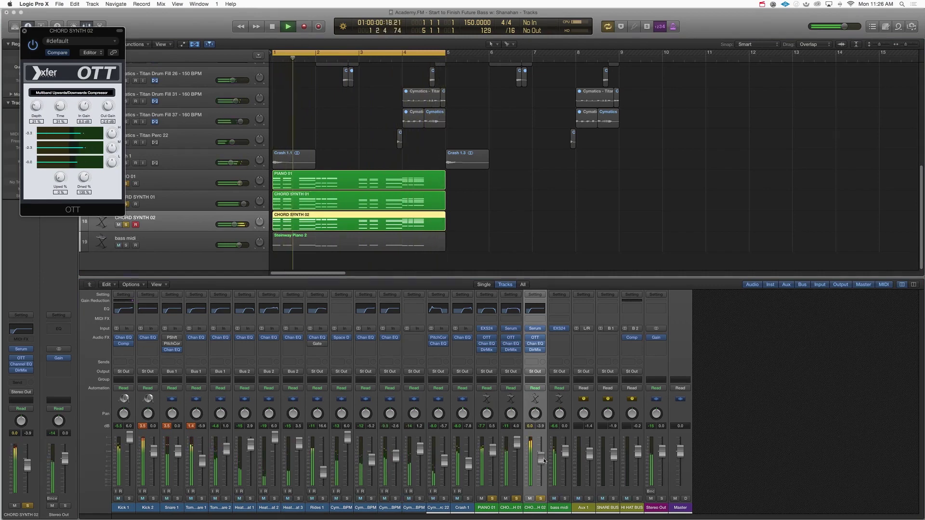
# Lower the CHORD SYNTH 02 volume to -4.7 dB, take the three chord tracks out of solo and audition the full mix
pyautogui.moveTo(541, 458); pyautogui.dragTo(517, 444)
pyautogui.press('space')
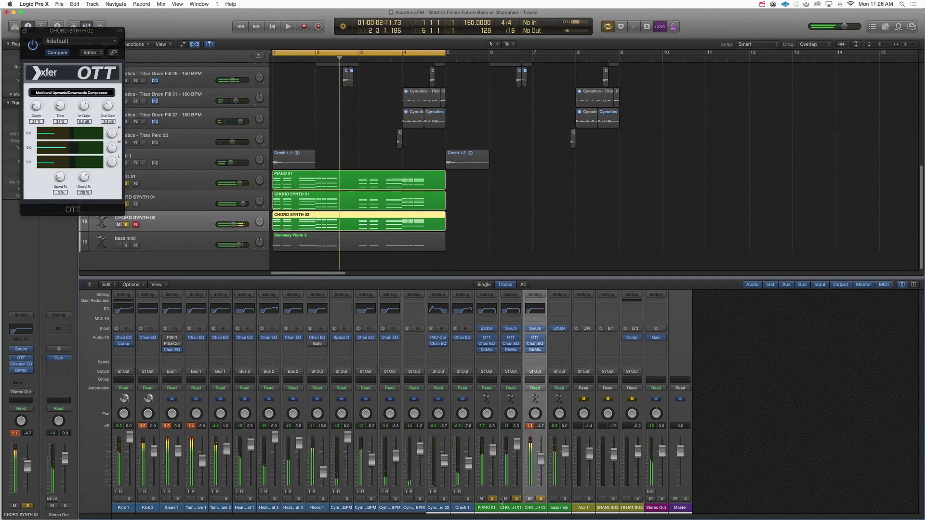
pyautogui.click(492, 499)
pyautogui.click(517, 499)
pyautogui.click(541, 499)
pyautogui.press('space')
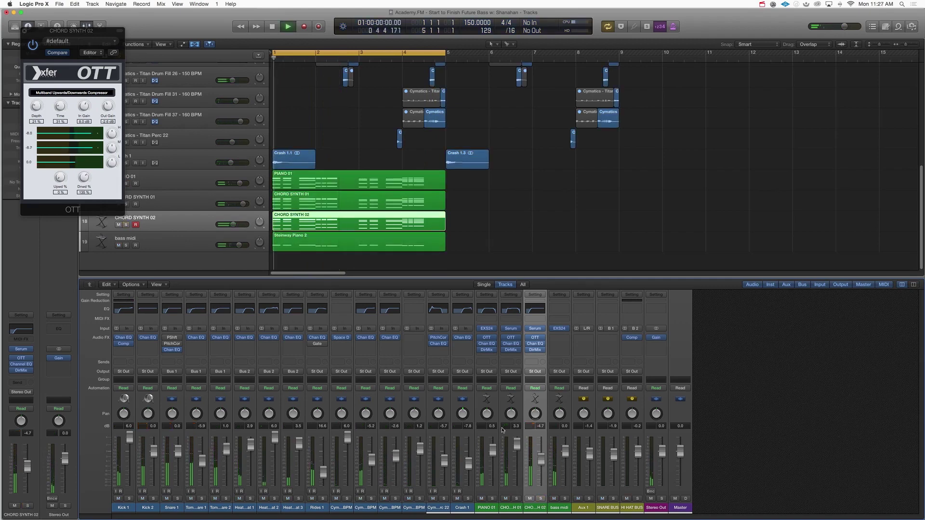
pyautogui.press('space')
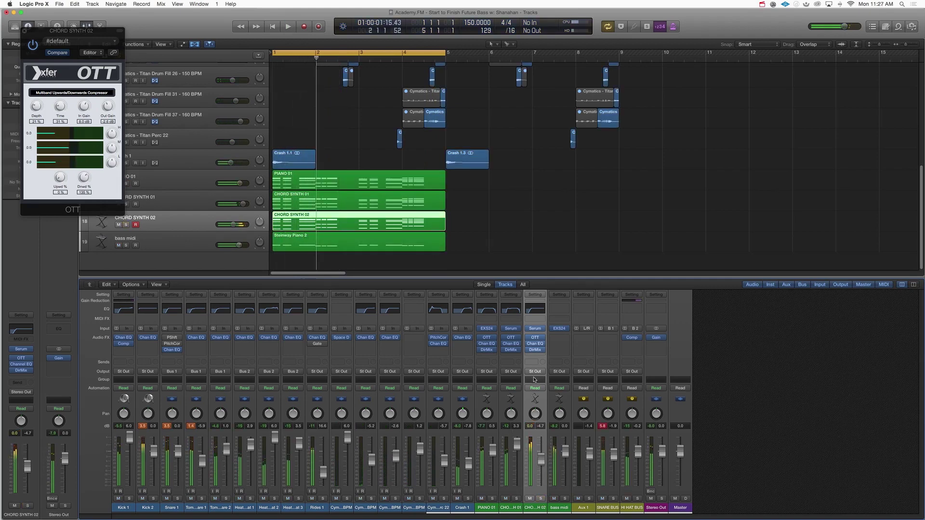
# Route PIANO 01, CHORD SYNTH 01 and CHORD SYNTH 02 to Bus 3 and name the new aux channel DROP GROUP
pyautogui.keyDown('shift'); pyautogui.click(486, 508); pyautogui.keyUp('shift')
pyautogui.click(538, 372)
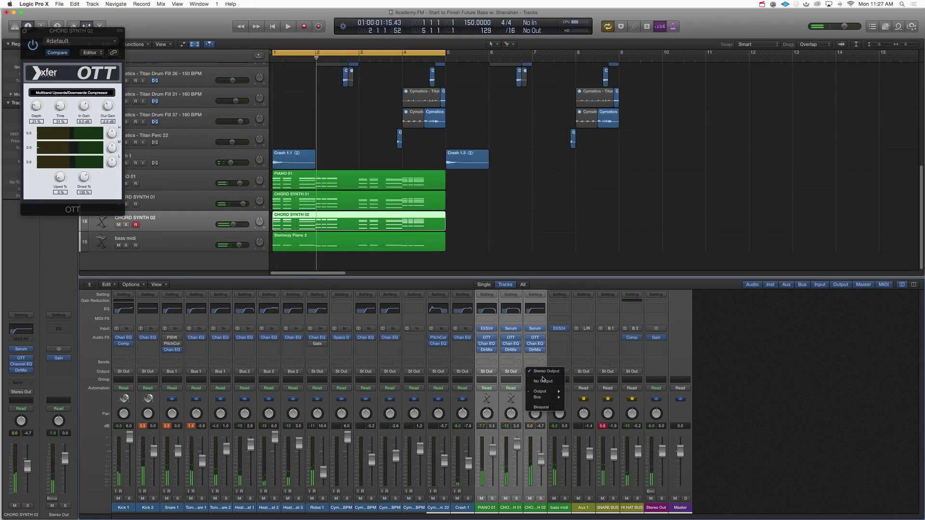
pyautogui.moveTo(545, 397)
pyautogui.click(585, 409)
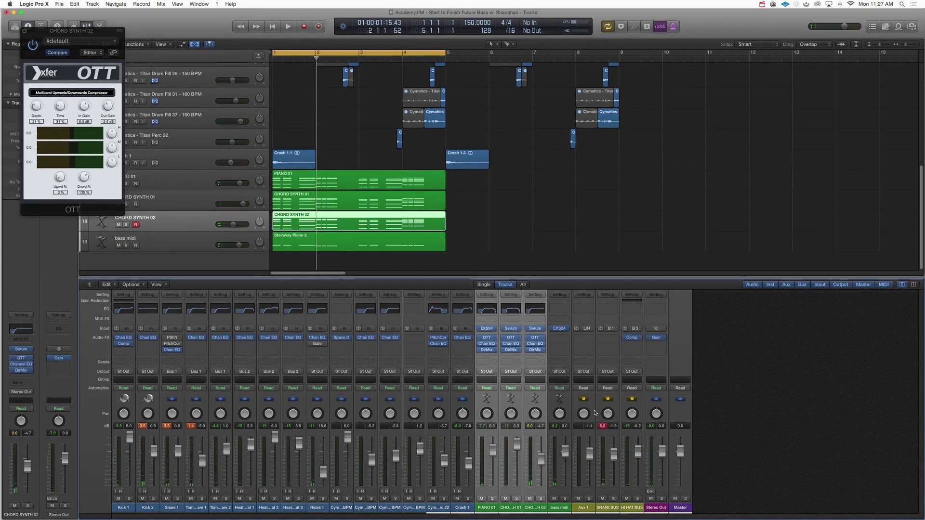
pyautogui.click(655, 509)
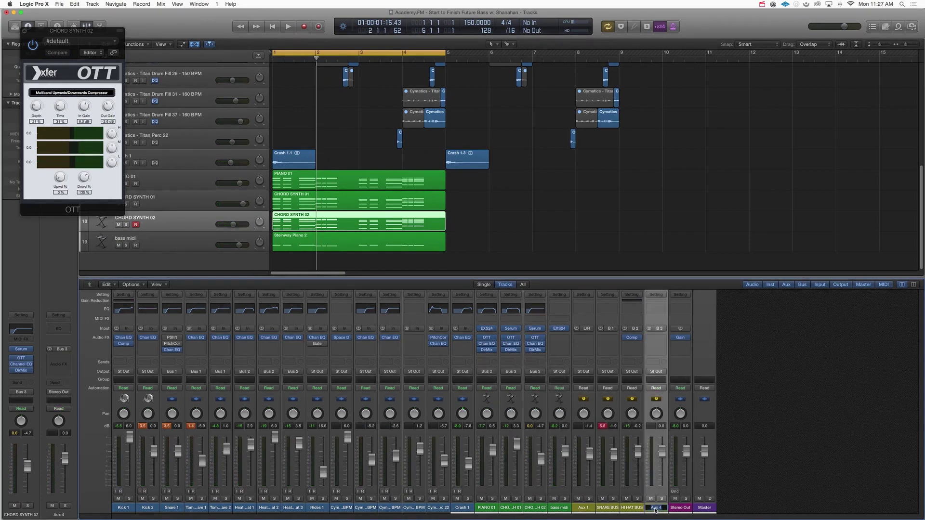
pyautogui.write('C')
# Solo the DROP GROUP channel and lower its volume to -0.5 dB while playing the loop
pyautogui.click(662, 499)
pyautogui.press('space')
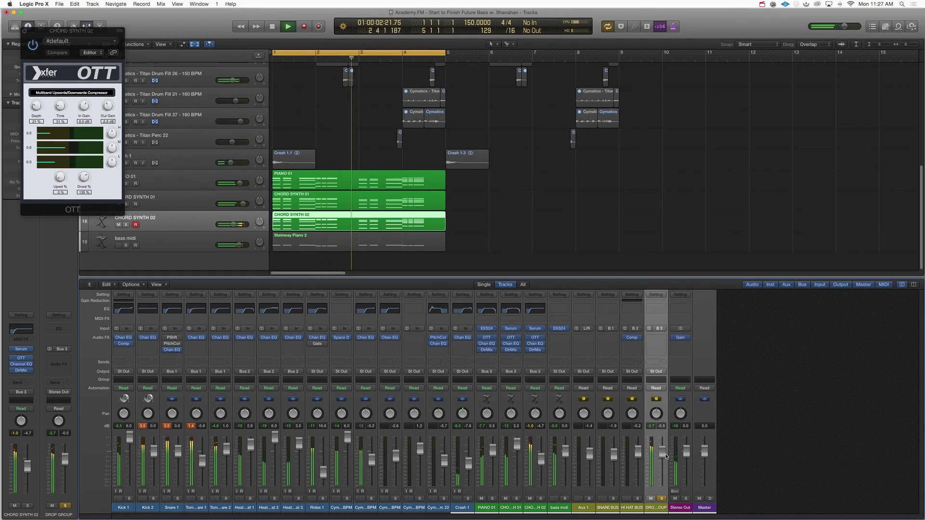
pyautogui.press('space')
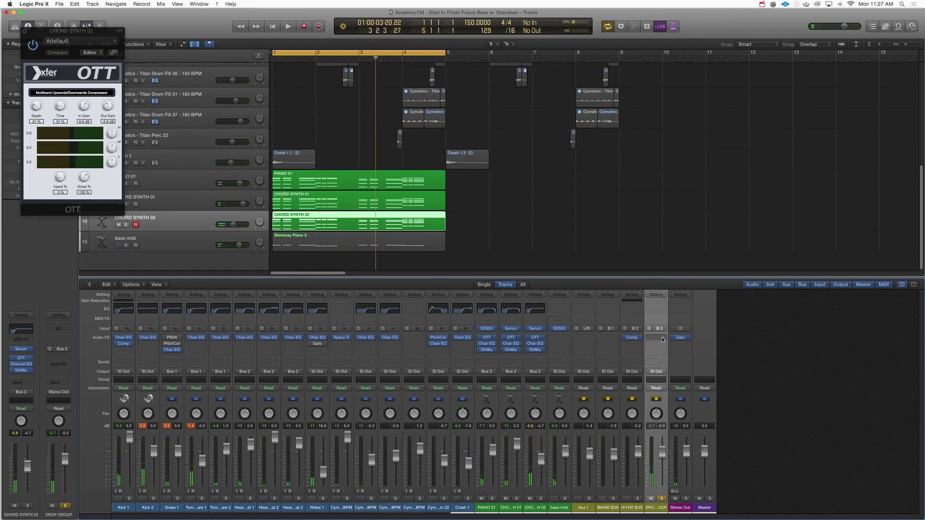
# Add a Channel EQ to DROP GROUP with a 48 dB/Oct low cut near 172 Hz, slight dips at 520 and 3250 Hz, and a 17000 Hz high cut
pyautogui.click(658, 310)
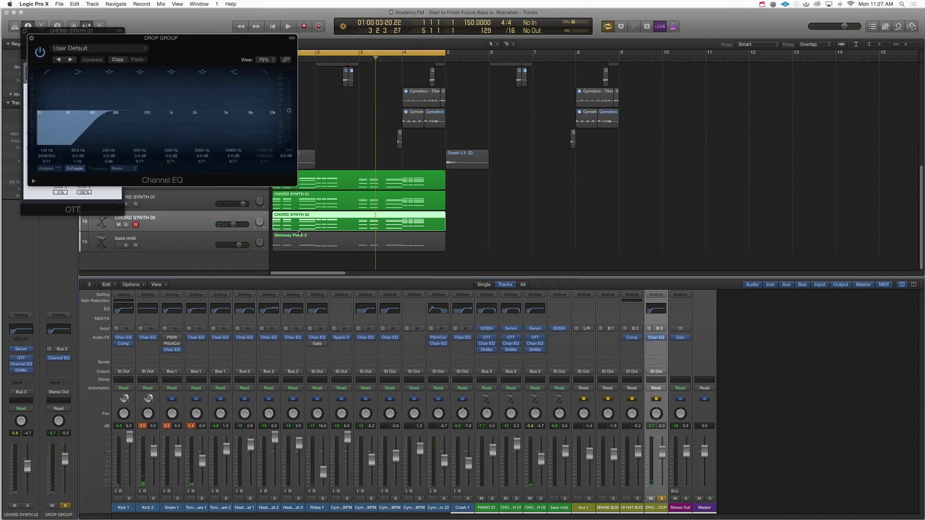
pyautogui.moveTo(103, 113)
pyautogui.mouseDown()
pyautogui.moveTo(96, 130)
pyautogui.moveTo(111, 123)
pyautogui.mouseUp()
pyautogui.press('space')
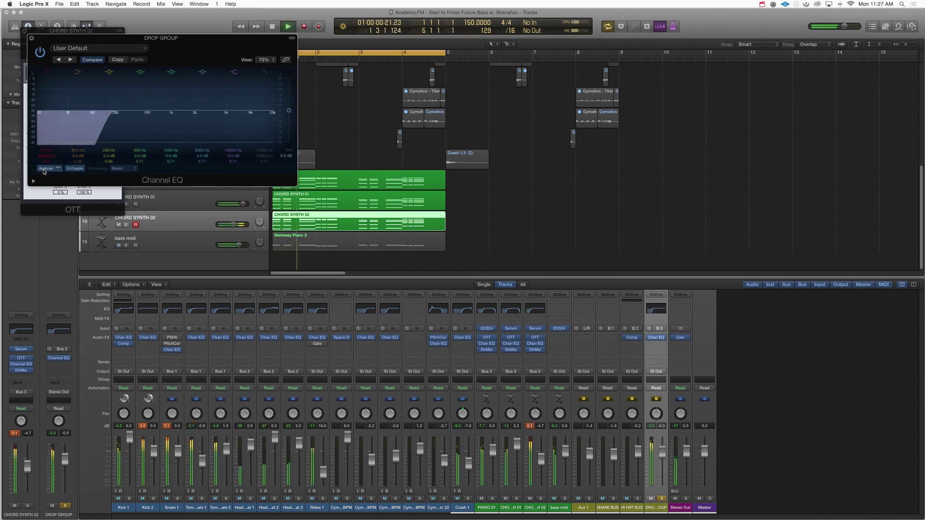
pyautogui.moveTo(143, 121); pyautogui.dragTo(147, 125)
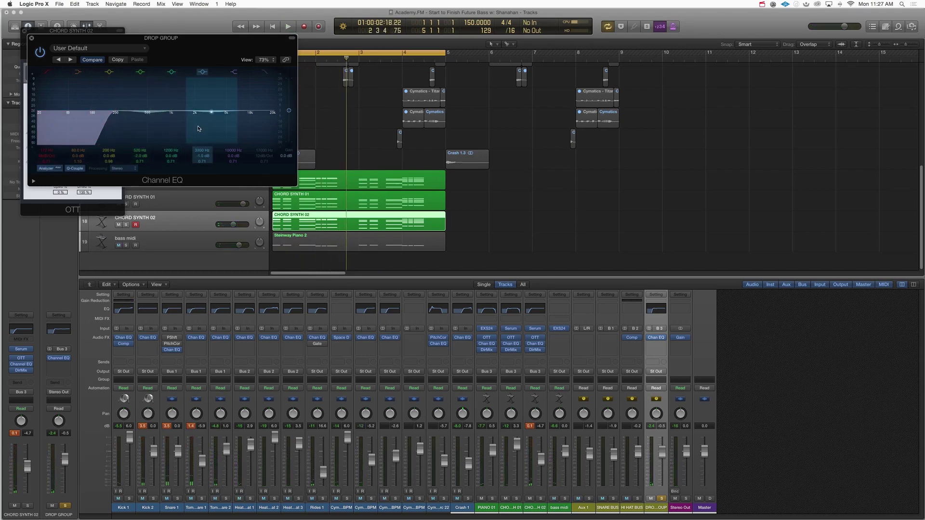
pyautogui.press('space')
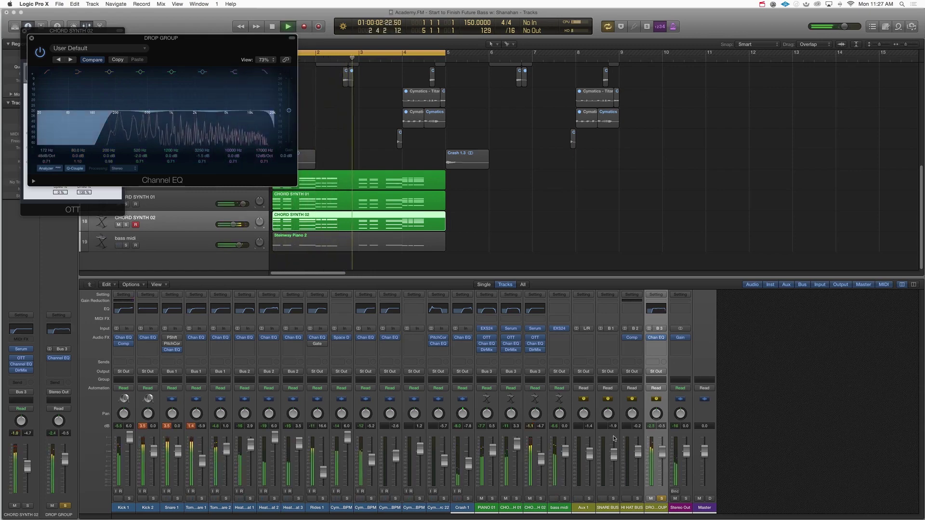
# Take DROP GROUP out of solo, audition the full mix, and play CHORD SYNTH 02 in solo
pyautogui.click(662, 499)
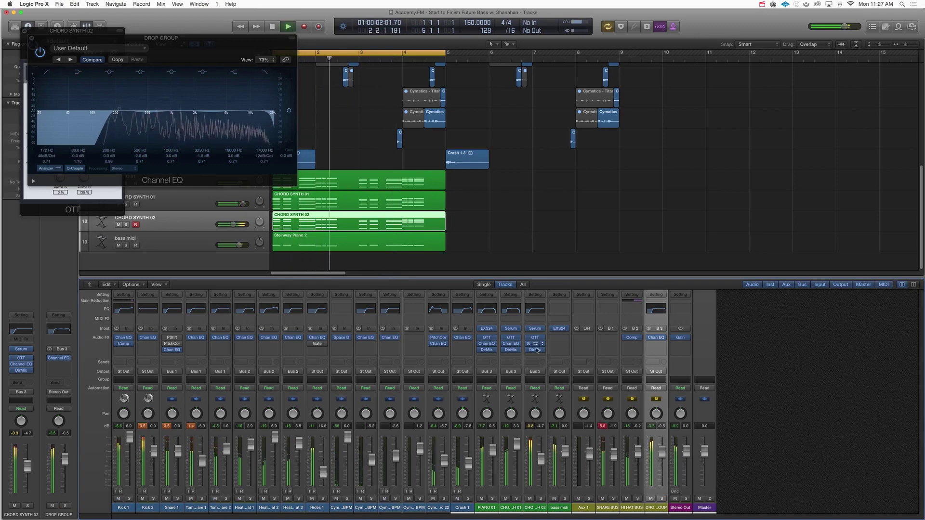
pyautogui.press('space')
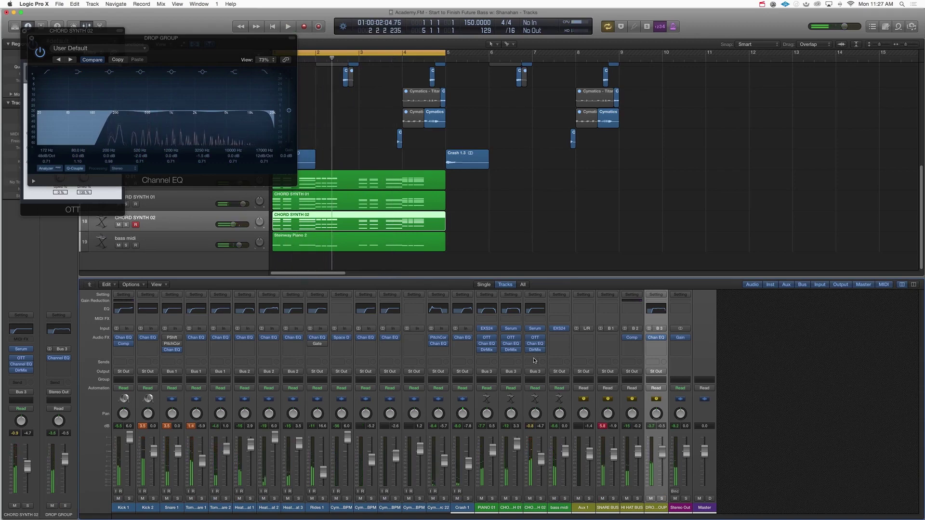
pyautogui.click(541, 499)
pyautogui.press('space')
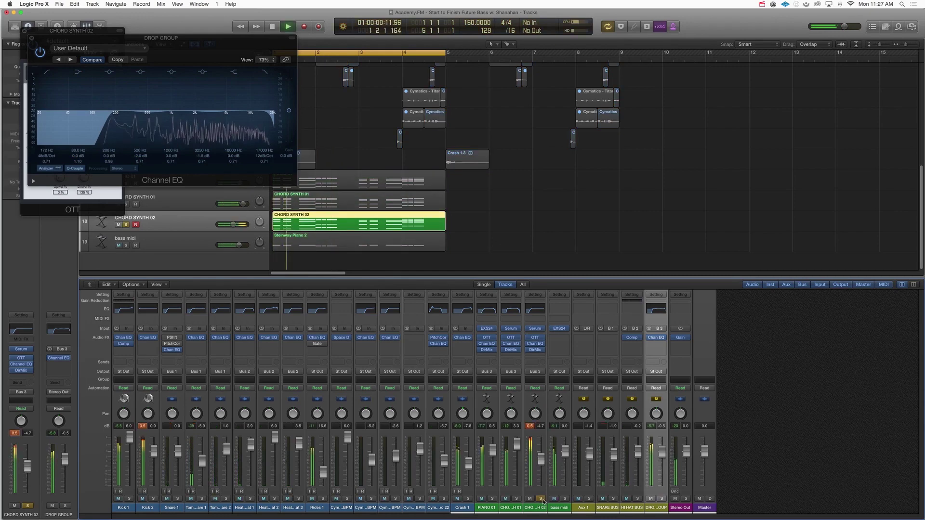
# Insert a stereo Overdrive after the Channel EQ on CHORD SYNTH 02
pyautogui.scroll(-1, 539, 357)
pyautogui.click(538, 345)
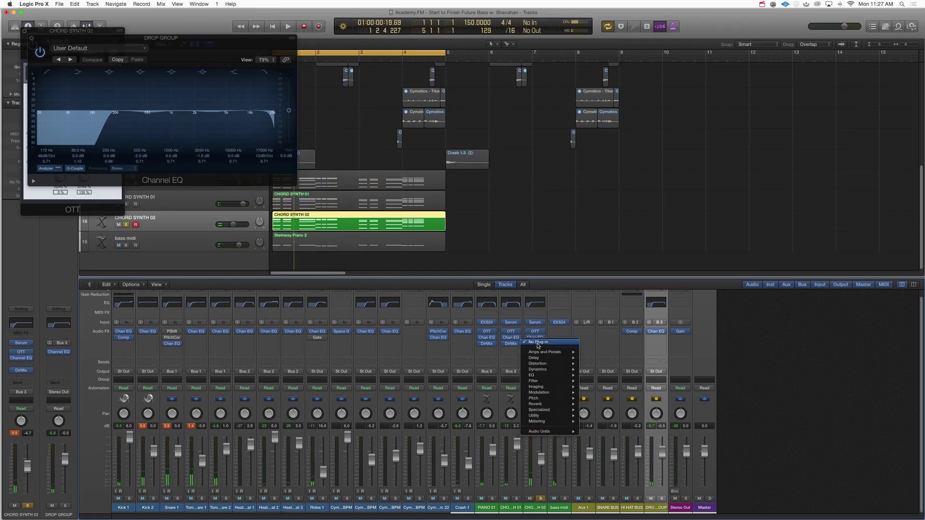
pyautogui.moveTo(540, 363)
pyautogui.moveTo(609, 388)
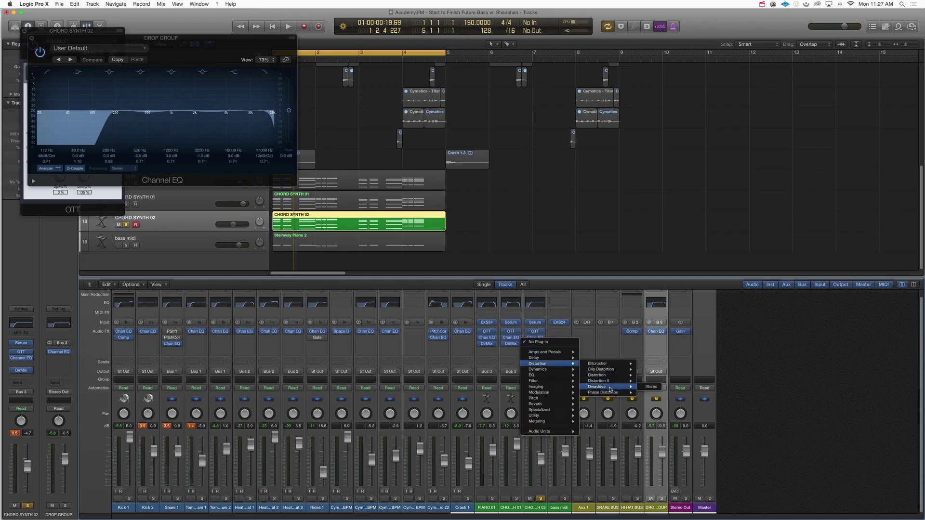
pyautogui.click(651, 387)
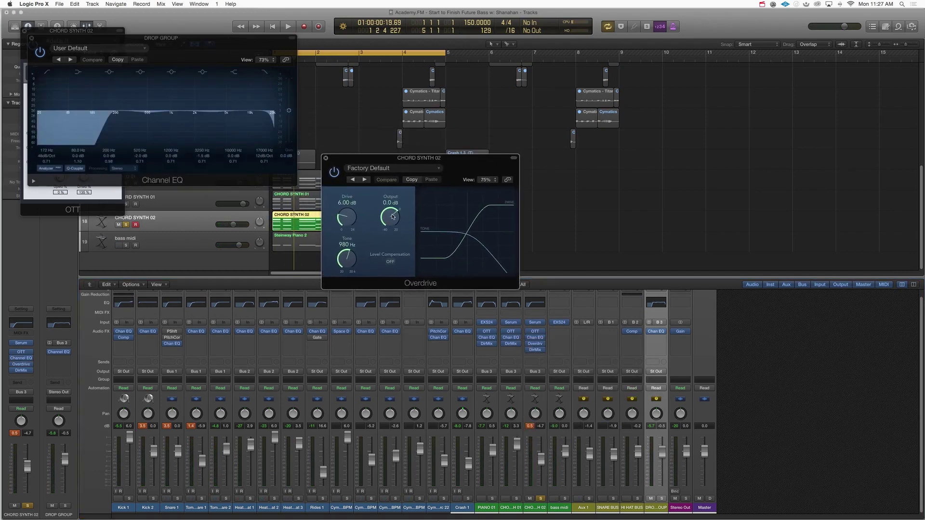
# Set the Overdrive to 9.00 dB drive, -7.5 dB output and 20000 Hz tone, checking CHORD SYNTH 02 in and out of solo
pyautogui.moveTo(393, 216); pyautogui.dragTo(393, 223)
pyautogui.moveTo(344, 257); pyautogui.dragTo(346, 203)
pyautogui.press('space')
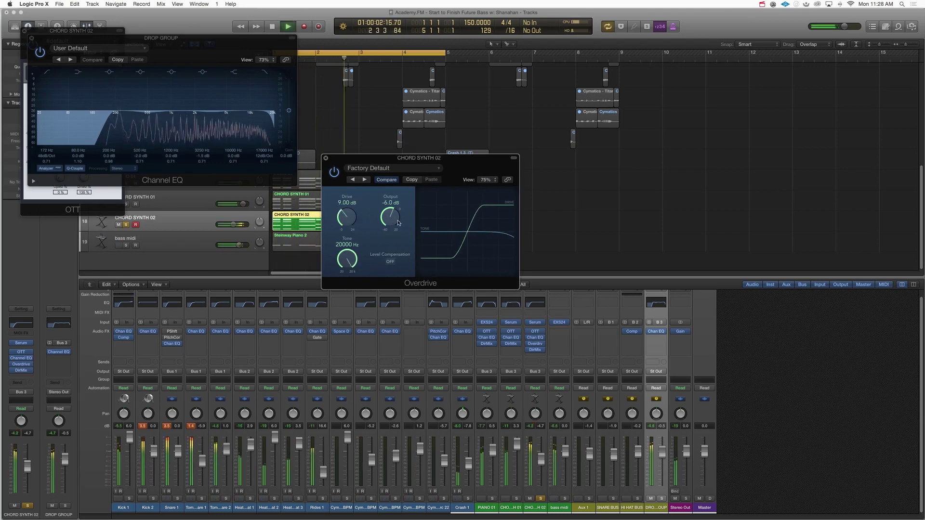
pyautogui.moveTo(394, 221); pyautogui.dragTo(394, 225)
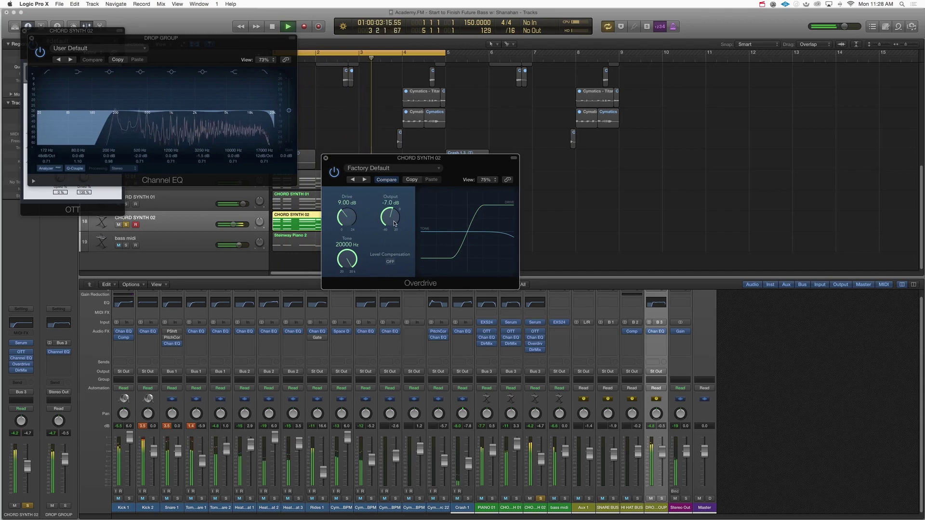
pyautogui.click(541, 500)
pyautogui.click(542, 500)
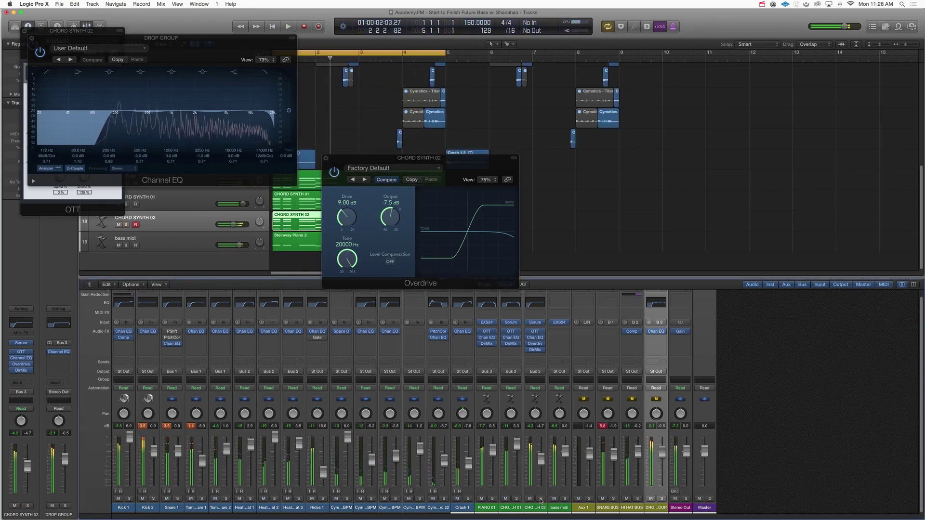
# Set the Envelope 1 release to 77 ms in CHORD SYNTH 02's Serum and lower the track's volume to -5.8 dB
pyautogui.press('s')
pyautogui.click(535, 323)
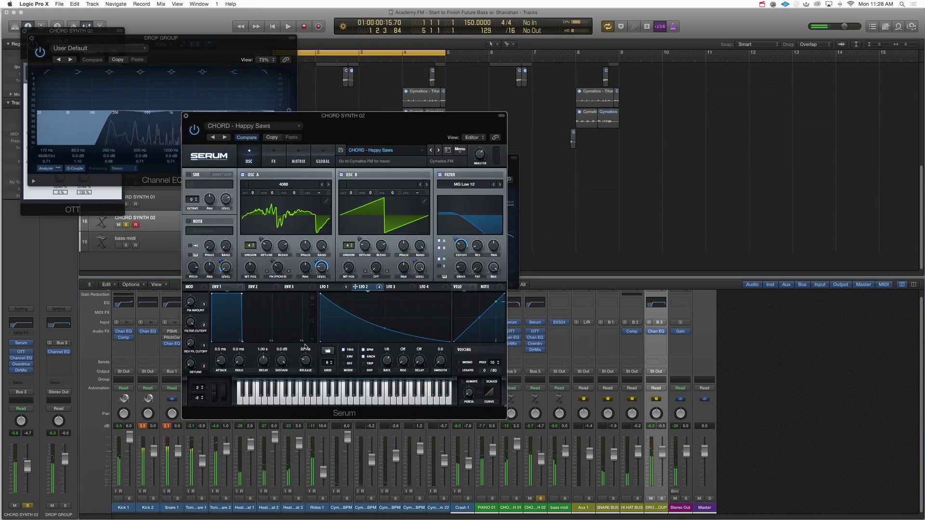
pyautogui.press('space')
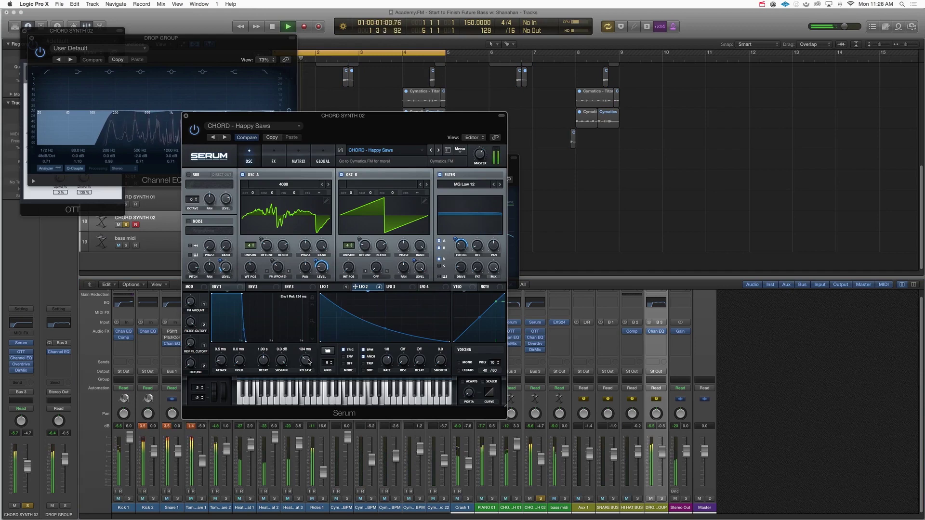
pyautogui.click(542, 500)
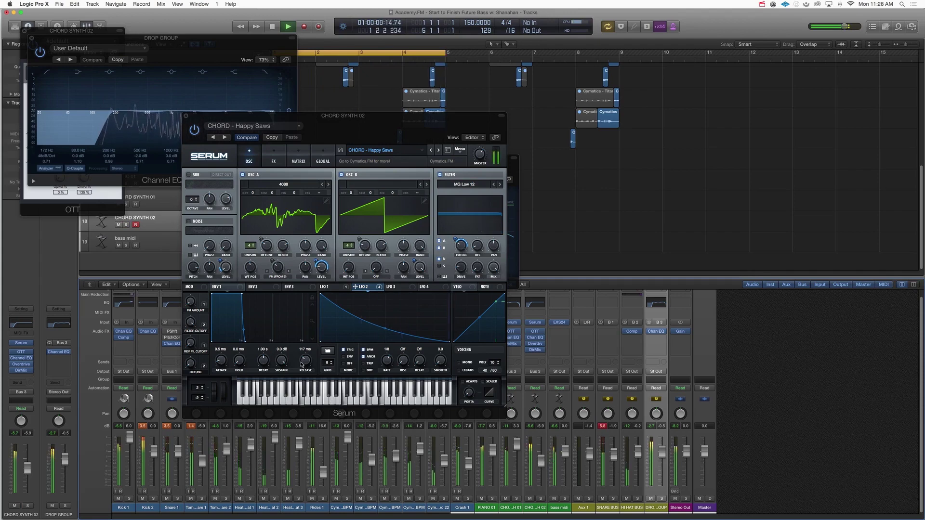
pyautogui.moveTo(304, 359); pyautogui.dragTo(305, 362)
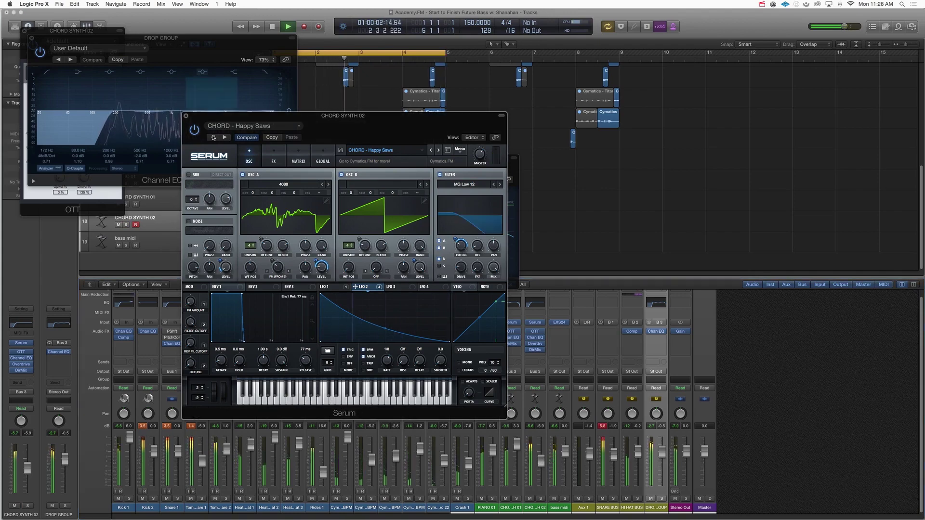
# Close the Serum, Channel EQ, OTT and Overdrive windows
pyautogui.click(186, 116)
pyautogui.click(31, 38)
pyautogui.click(26, 33)
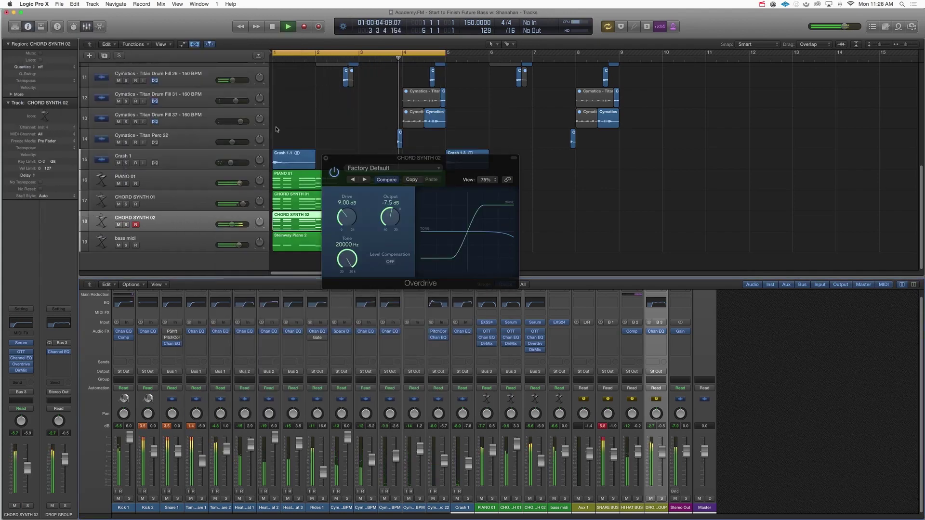
pyautogui.click(326, 158)
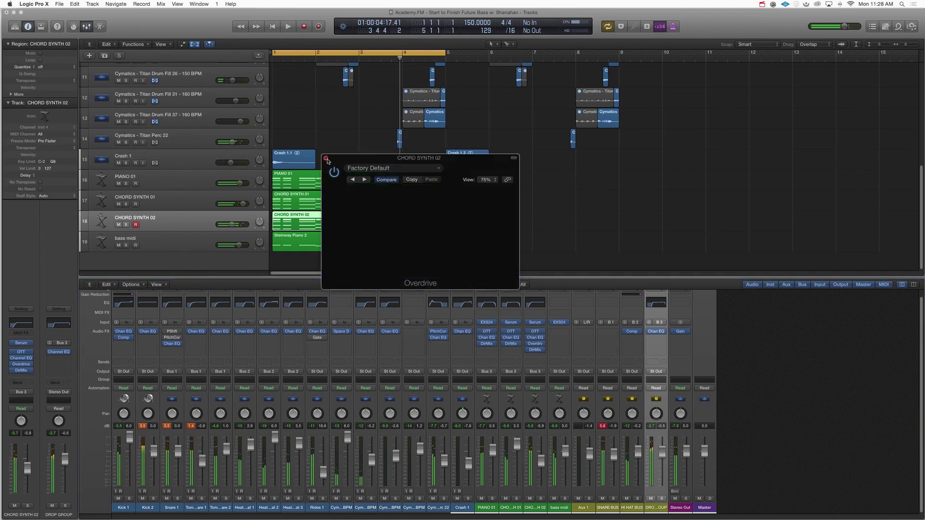
# Insert a stereo PlatinumVerb after the Channel EQ on the DROP GROUP bus
pyautogui.click(662, 338)
pyautogui.click(661, 332)
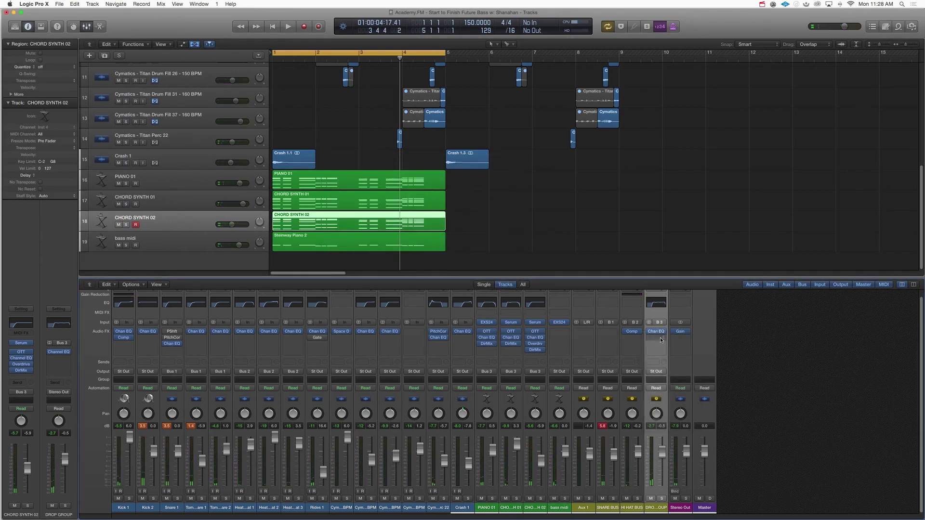
pyautogui.click(661, 339)
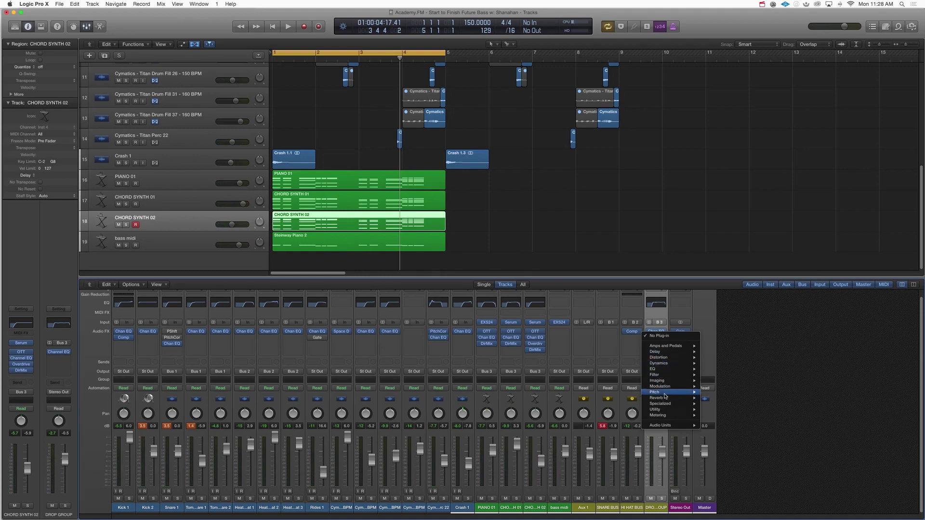
pyautogui.moveTo(666, 398)
pyautogui.moveTo(732, 403)
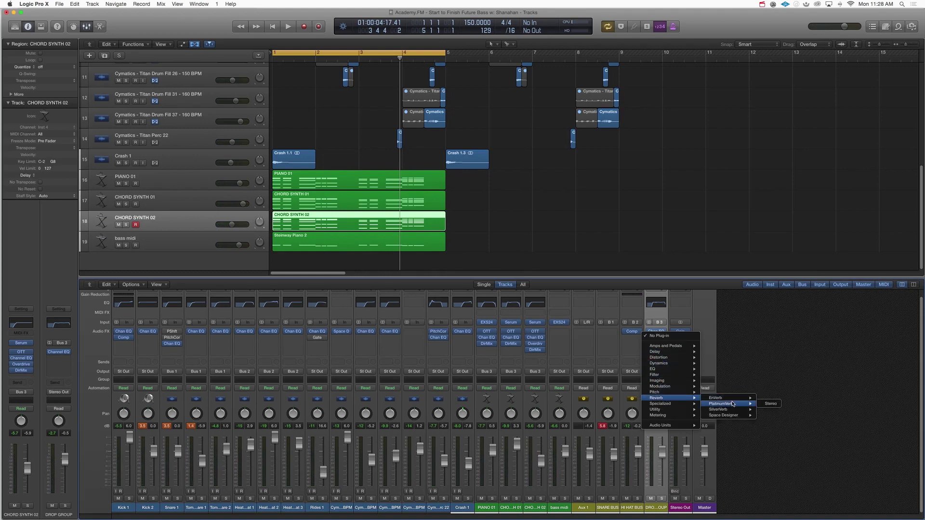
pyautogui.click(771, 404)
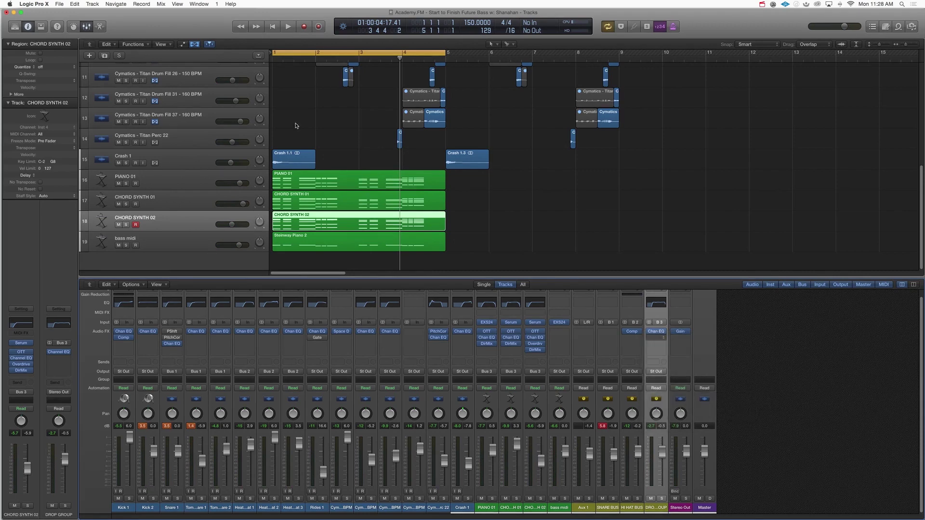
pyautogui.moveTo(208, 42); pyautogui.dragTo(451, 90)
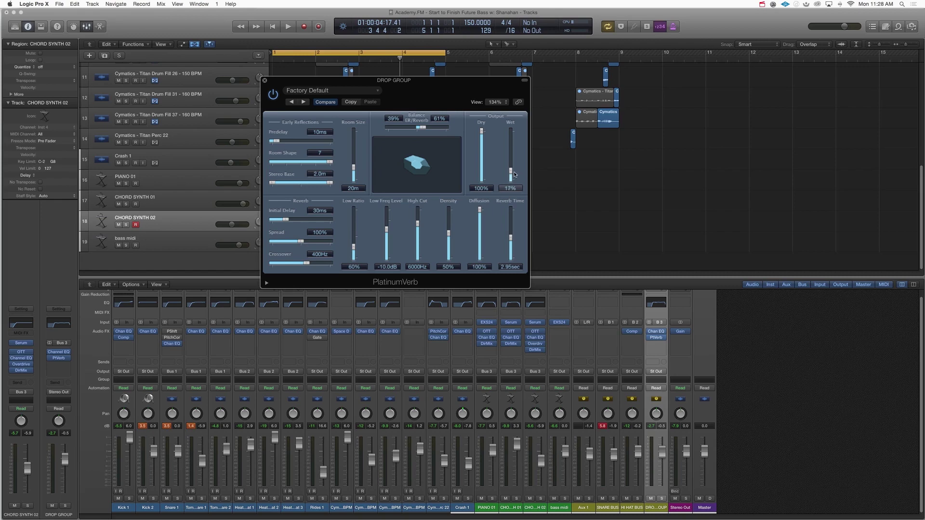
# Set PlatinumVerb to 11% wet, 4 ms predelay, 68 m room, 90% low ratio, 9200 Hz high cut, 80% density and 2.15 s reverb time
pyautogui.moveTo(514, 169); pyautogui.dragTo(513, 176)
pyautogui.moveTo(447, 240); pyautogui.dragTo(445, 233)
pyautogui.moveTo(357, 167); pyautogui.dragTo(354, 159)
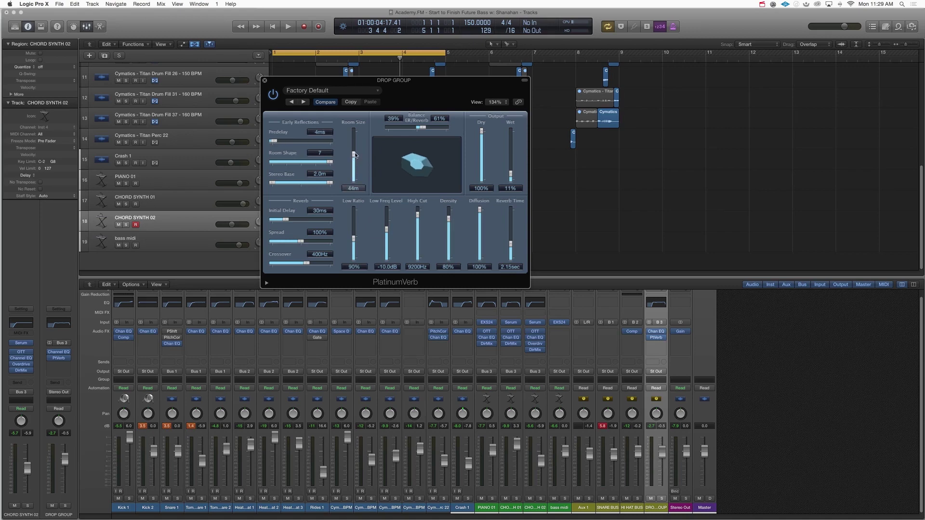
# Solo DROP GROUP and compare its sound with PlatinumVerb bypassed and active
pyautogui.click(662, 499)
pyautogui.press('space')
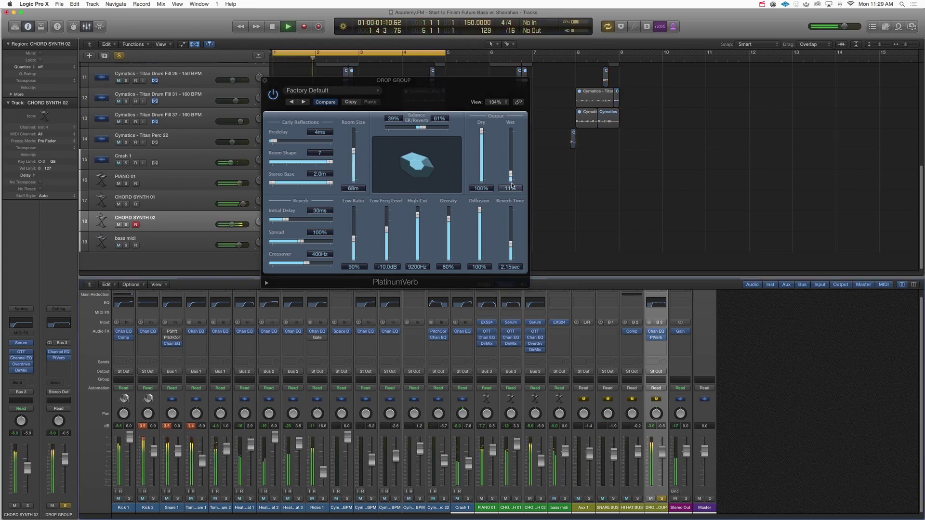
pyautogui.press('space')
pyautogui.click(273, 95)
pyautogui.press('space')
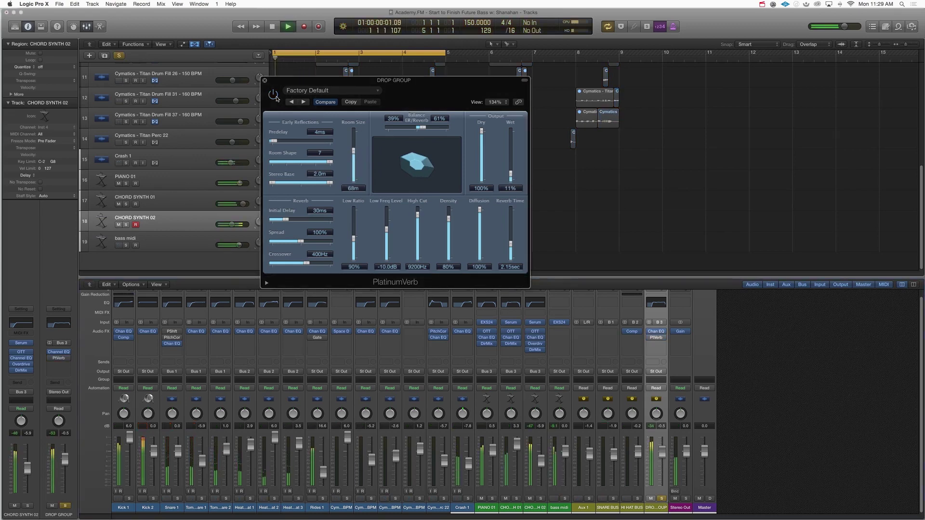
pyautogui.click(274, 95)
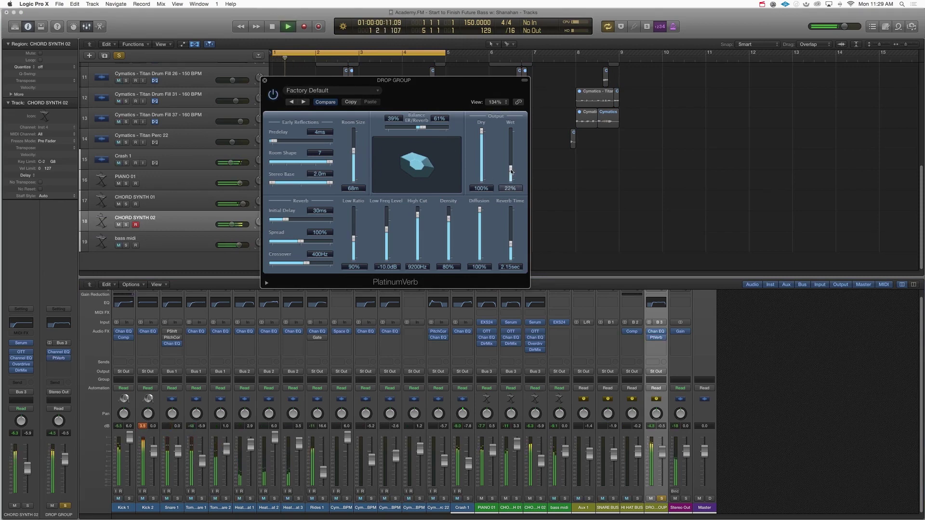
# Set PlatinumVerb's wet level to 19% and check the unsoloed DROP GROUP in the full mix
pyautogui.moveTo(510, 171); pyautogui.dragTo(512, 174)
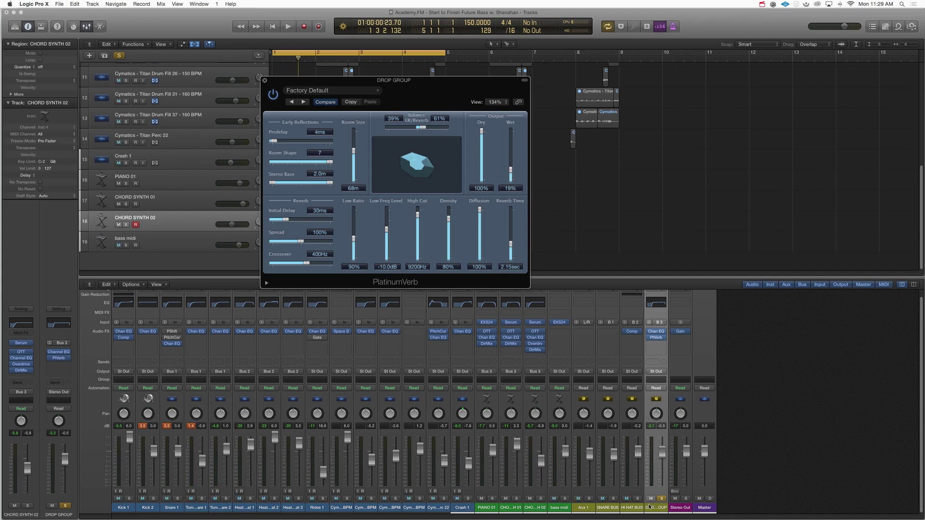
pyautogui.click(662, 499)
pyautogui.press('space')
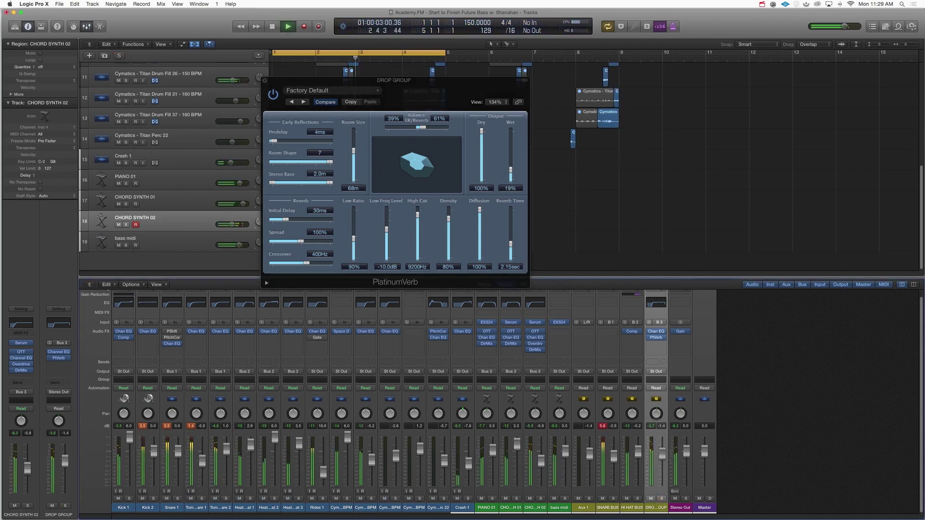
pyautogui.press('space')
# Insert a stereo Compressor after PlatinumVerb on the DROP GROUP bus
pyautogui.click(660, 344)
pyautogui.moveTo(672, 369)
pyautogui.moveTo(724, 376)
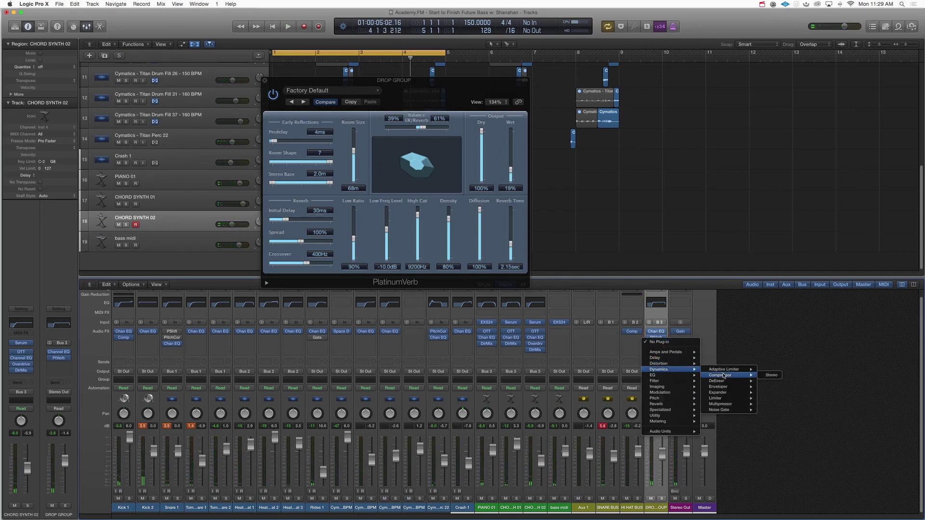
pyautogui.click(771, 375)
pyautogui.moveTo(173, 52); pyautogui.dragTo(505, 194)
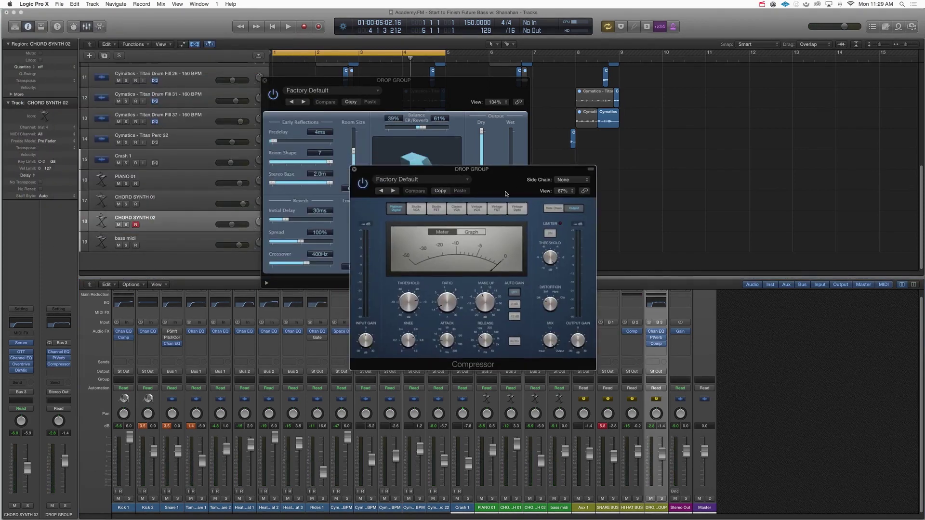
# Switch the DROP GROUP Compressor to Studio FET with auto gain off, and adjust its ratio and threshold during playback
pyautogui.click(417, 209)
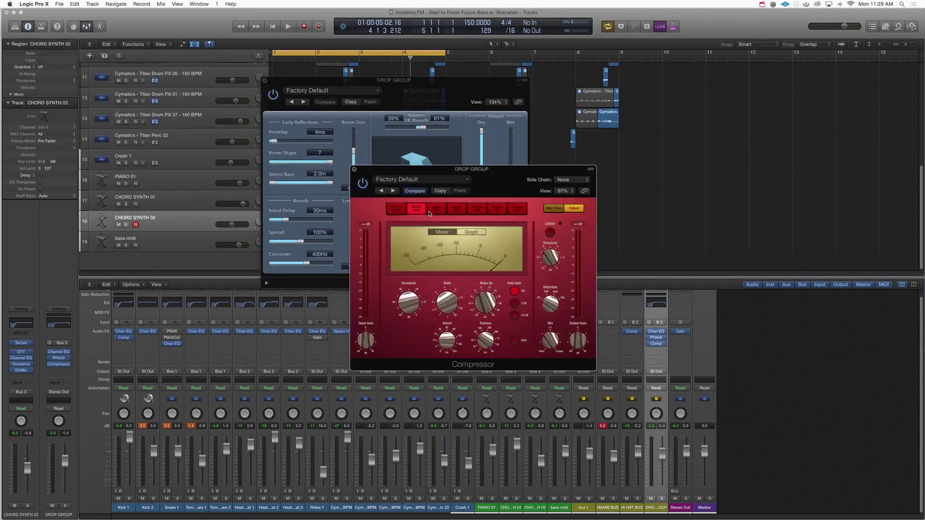
pyautogui.click(433, 211)
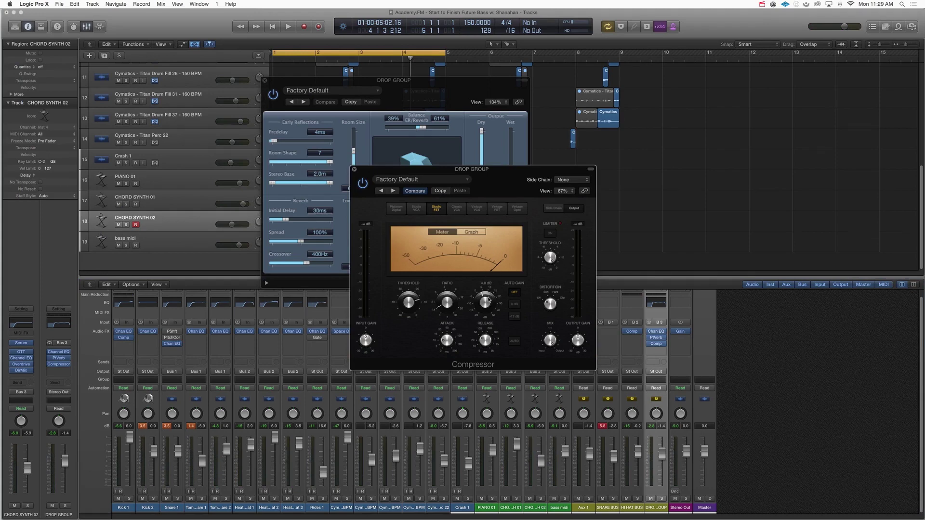
pyautogui.press('space')
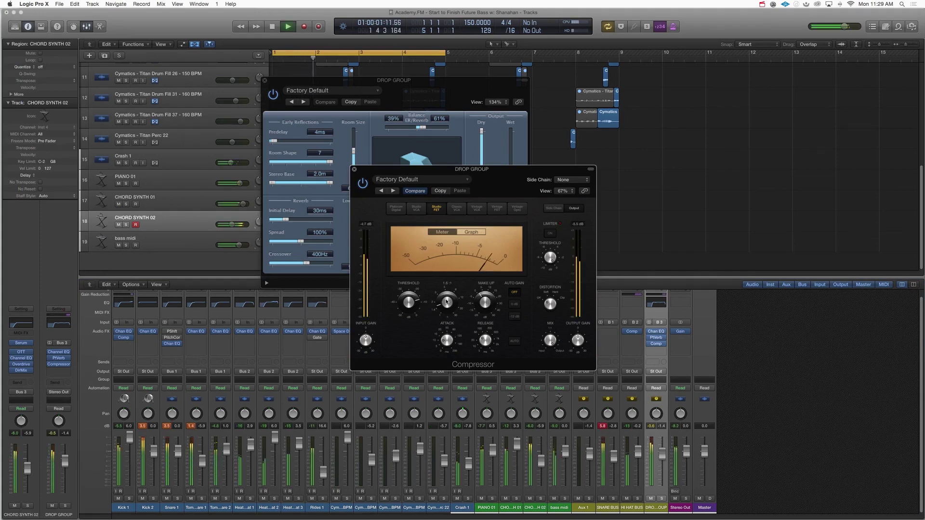
pyautogui.moveTo(446, 302); pyautogui.dragTo(446, 287)
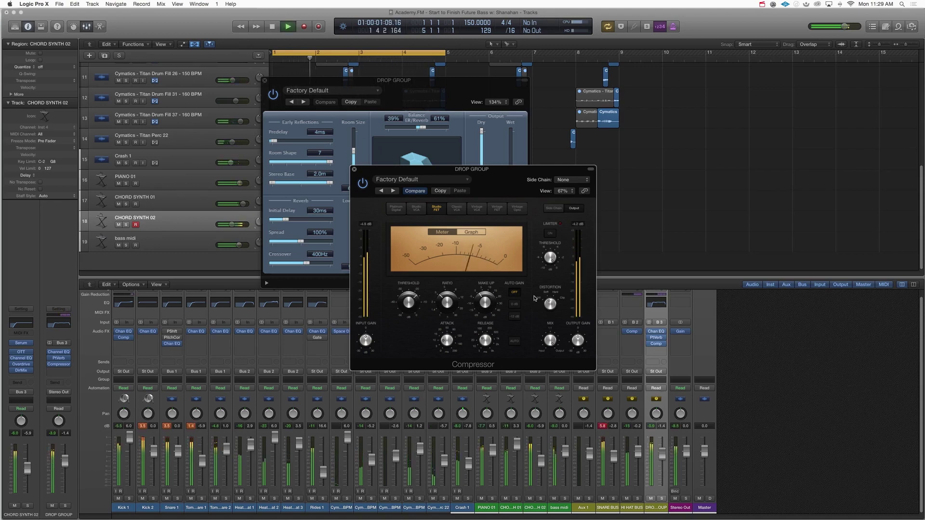
pyautogui.press('space')
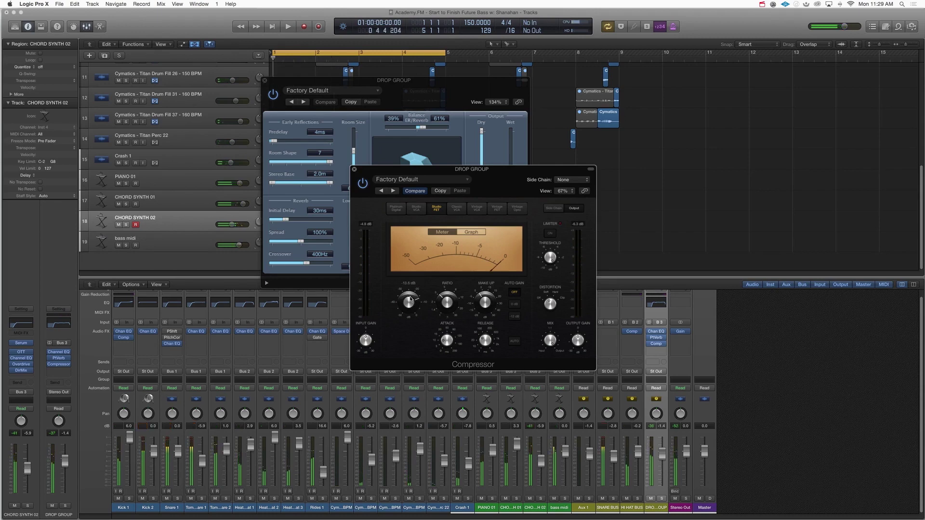
pyautogui.press('space')
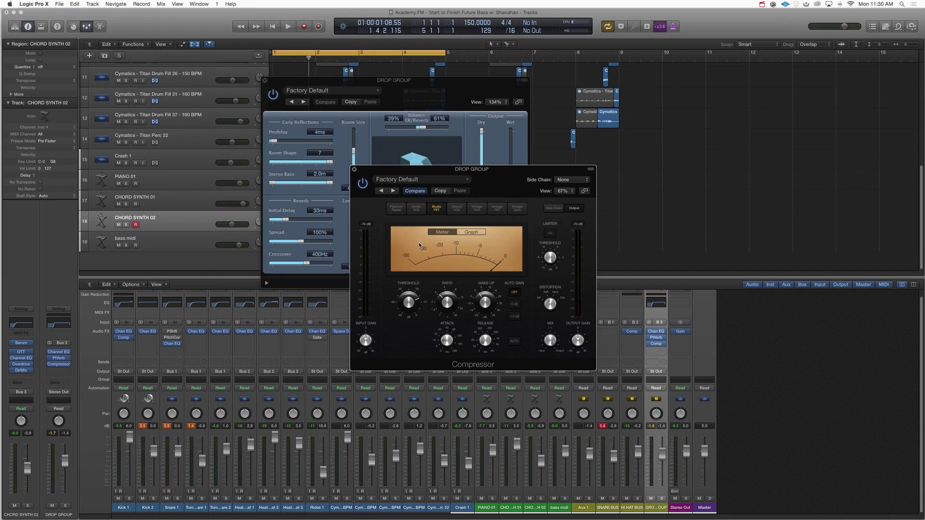
# Adjust the Compressor's attack and threshold by ear while the full mix plays
pyautogui.moveTo(446, 340)
pyautogui.press('space')
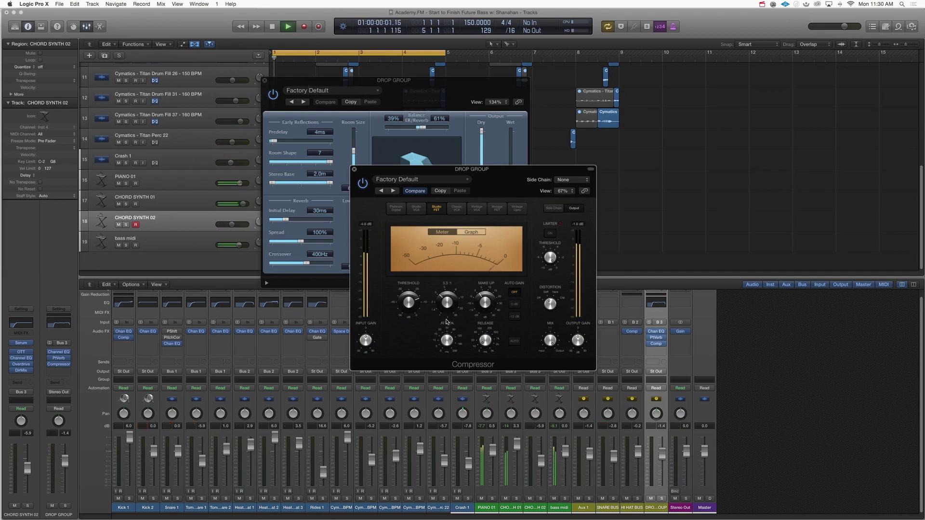
pyautogui.moveTo(446, 339); pyautogui.dragTo(446, 342)
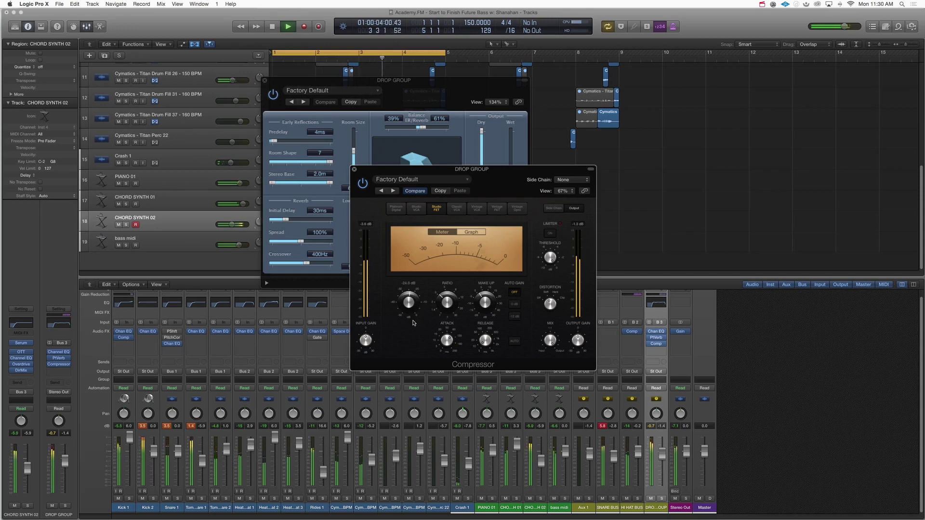
pyautogui.moveTo(486, 302)
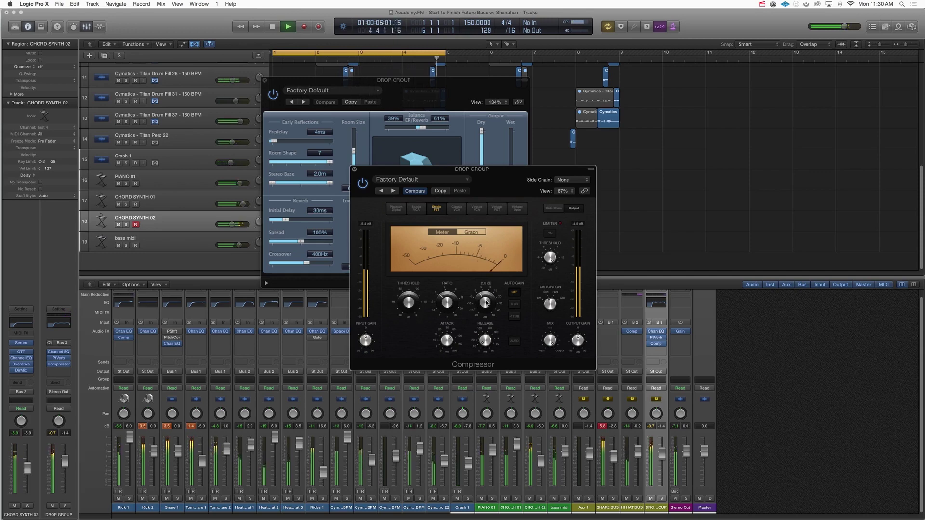
# Try the Compressor's auto gain, switch it back off, and readjust the make-up gain and threshold during playback
pyautogui.click(514, 304)
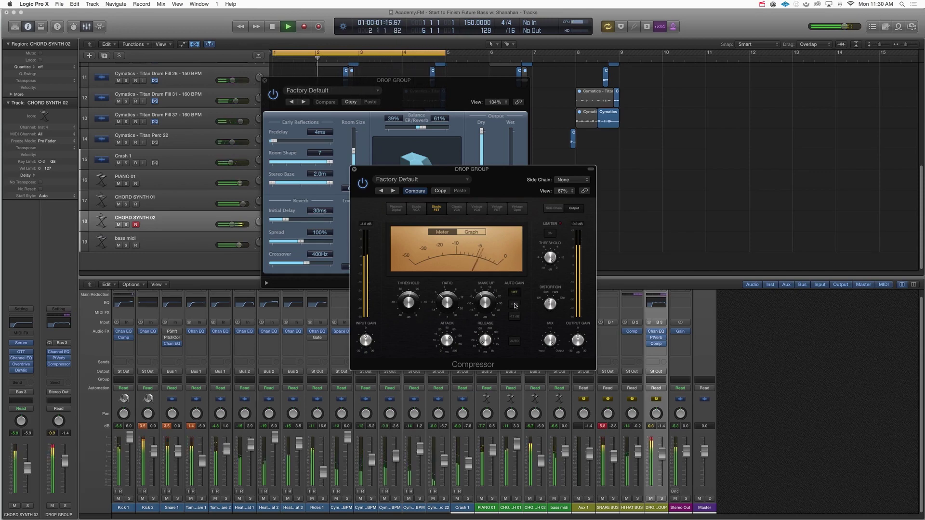
pyautogui.press('space')
pyautogui.press('space')
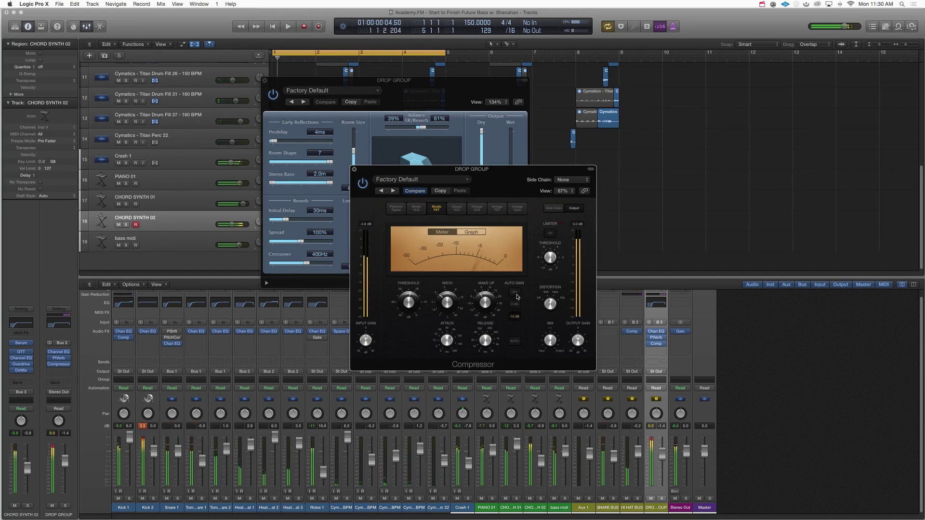
pyautogui.click(514, 292)
pyautogui.moveTo(490, 301)
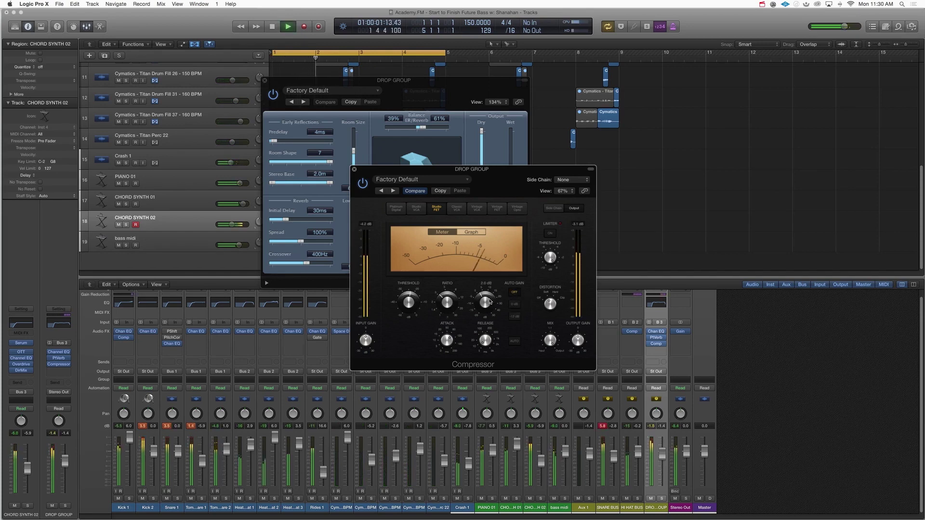
pyautogui.press('space')
pyautogui.press('space')
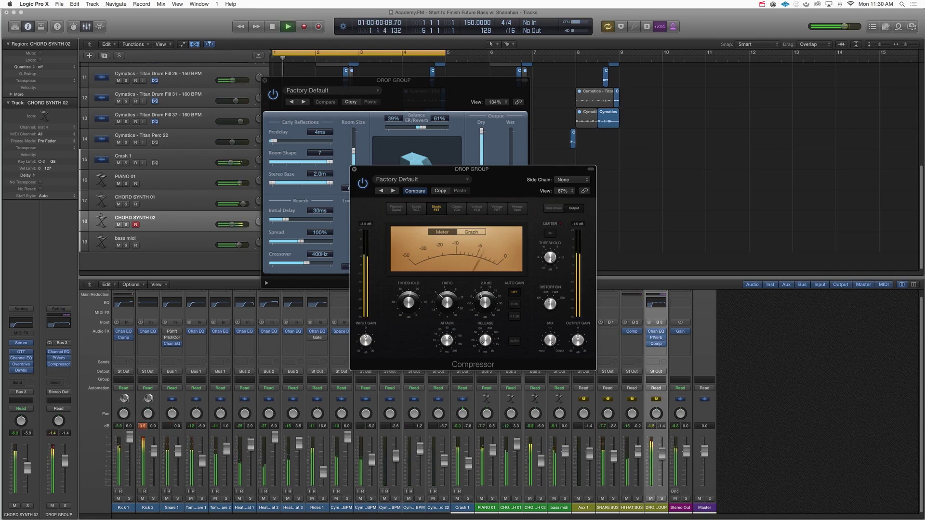
pyautogui.moveTo(407, 320)
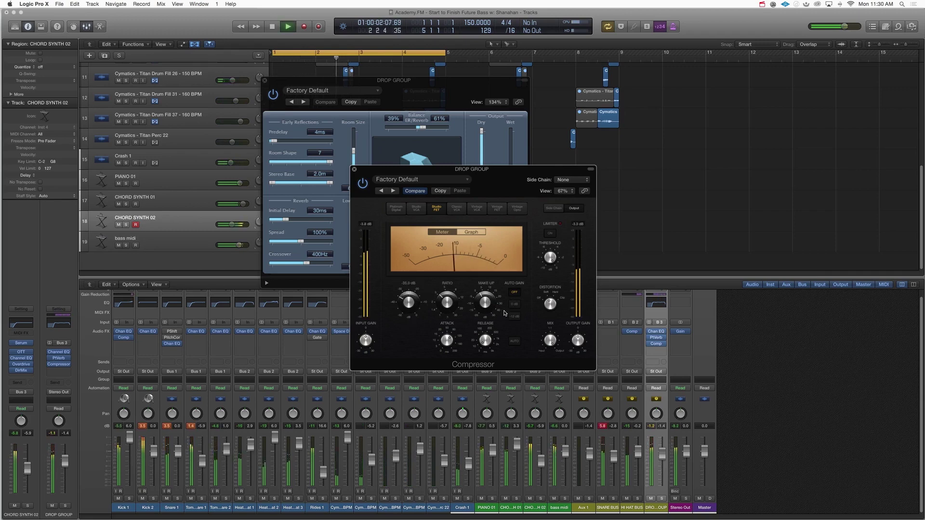
pyautogui.press('space')
# Solo DROP GROUP, set the Compressor's auto gain to -12 dB, and lower the bus volume to -12.2 dB
pyautogui.click(661, 499)
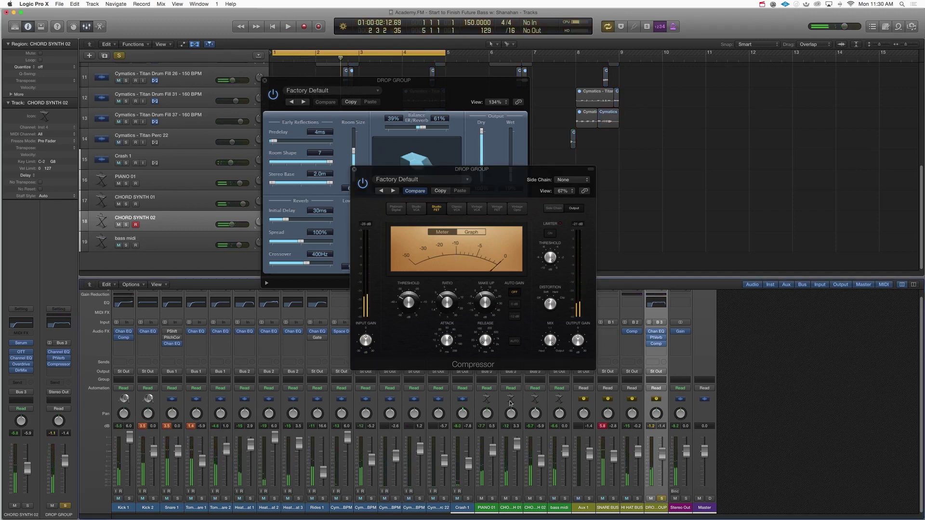
pyautogui.press('space')
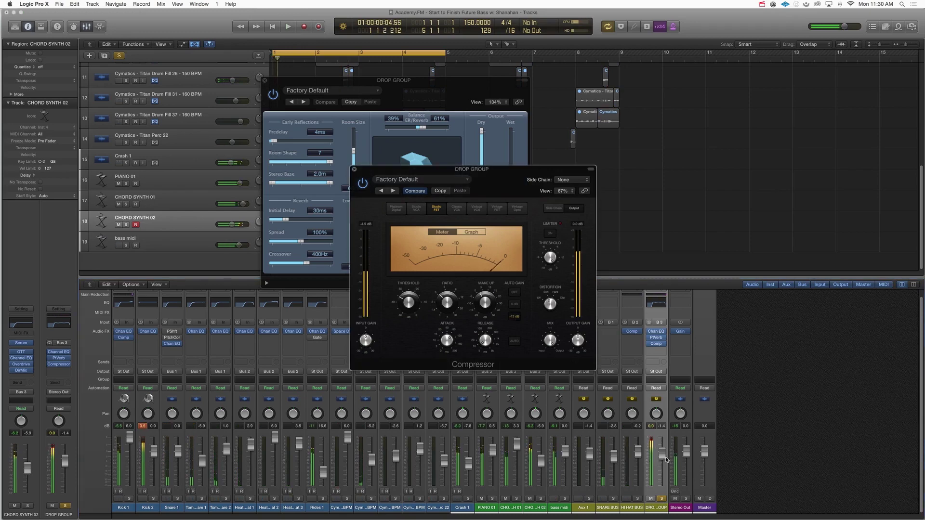
pyautogui.press('space')
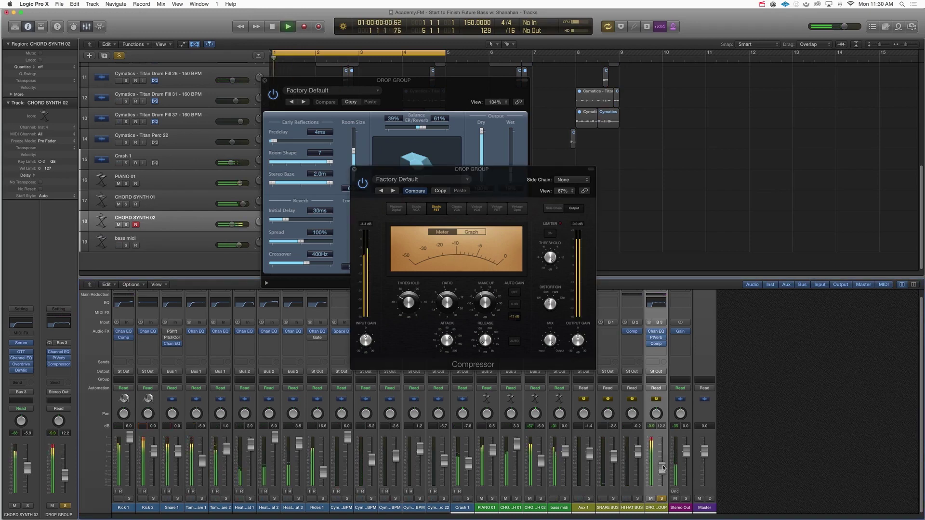
# Readjust the Compressor's threshold and lower its input gain while auditioning DROP GROUP
pyautogui.moveTo(415, 309); pyautogui.dragTo(417, 298)
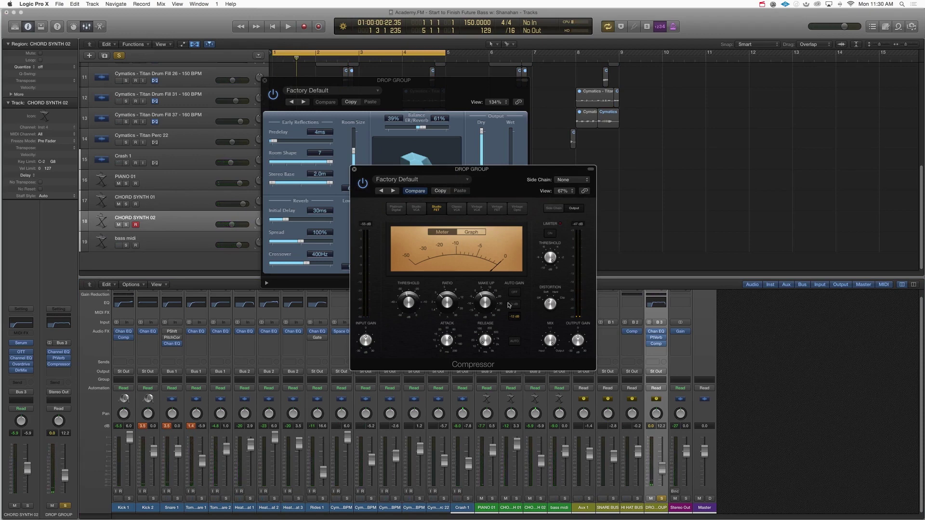
pyautogui.press('space')
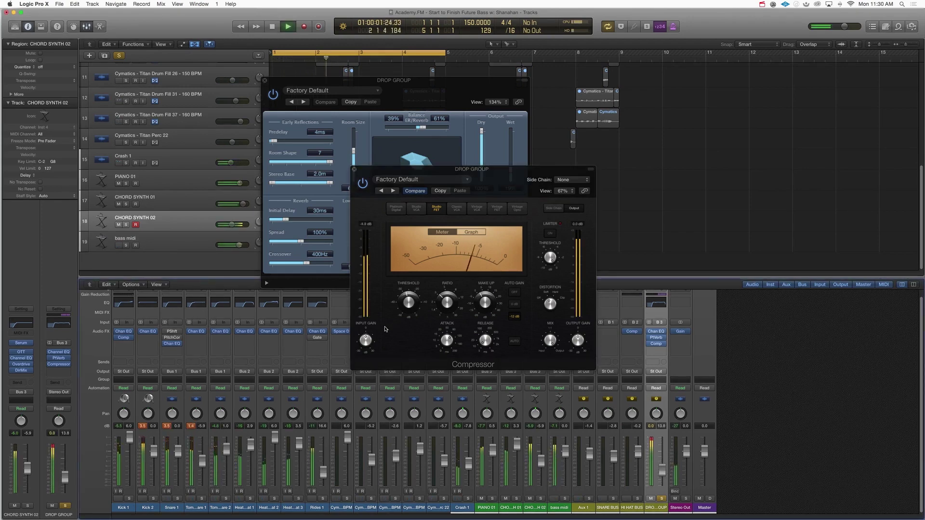
pyautogui.moveTo(367, 341); pyautogui.dragTo(367, 350)
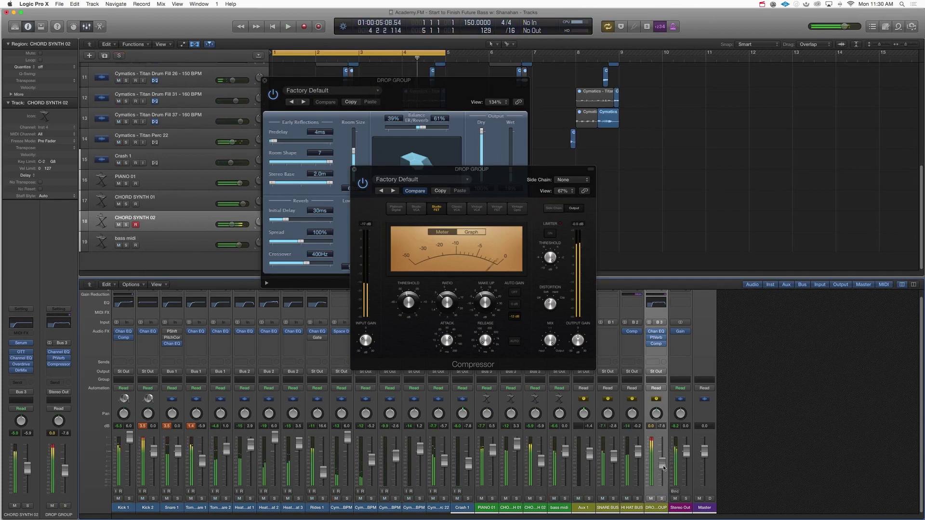
# Set the unsoloed DROP GROUP volume to -7.4 dB in the full mix and clear the SNARE BUS peak indicator
pyautogui.press('space')
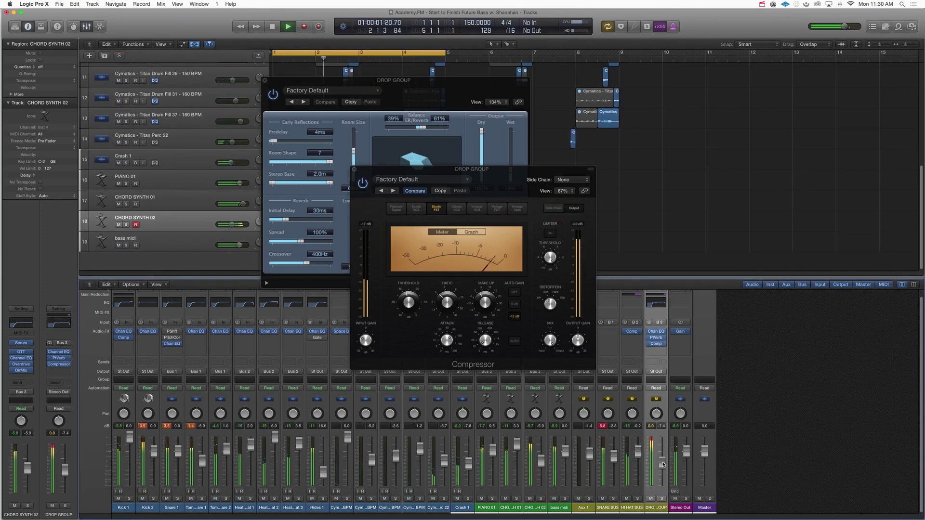
pyautogui.click(609, 426)
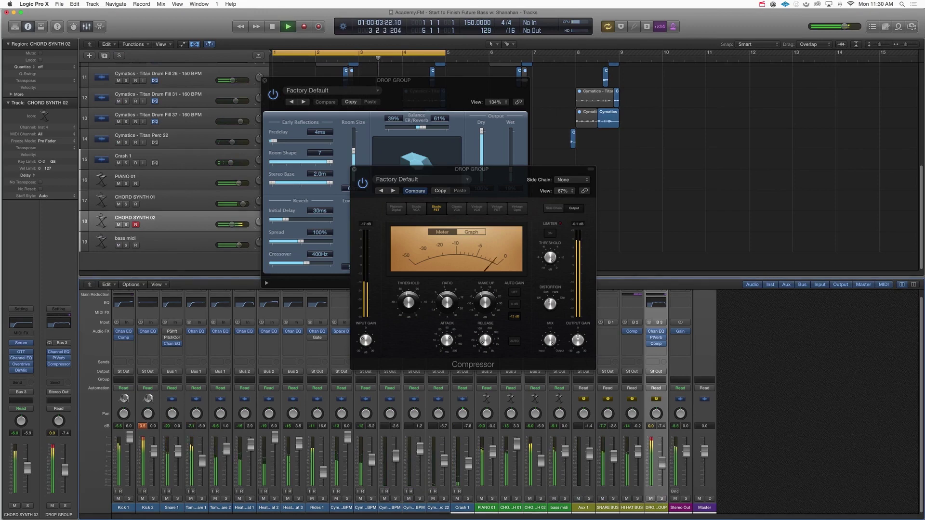
# Readjust the make-up gain and threshold of DROP GROUP's Studio FET Compressor during playback and close its window
pyautogui.moveTo(482, 303); pyautogui.dragTo(486, 301)
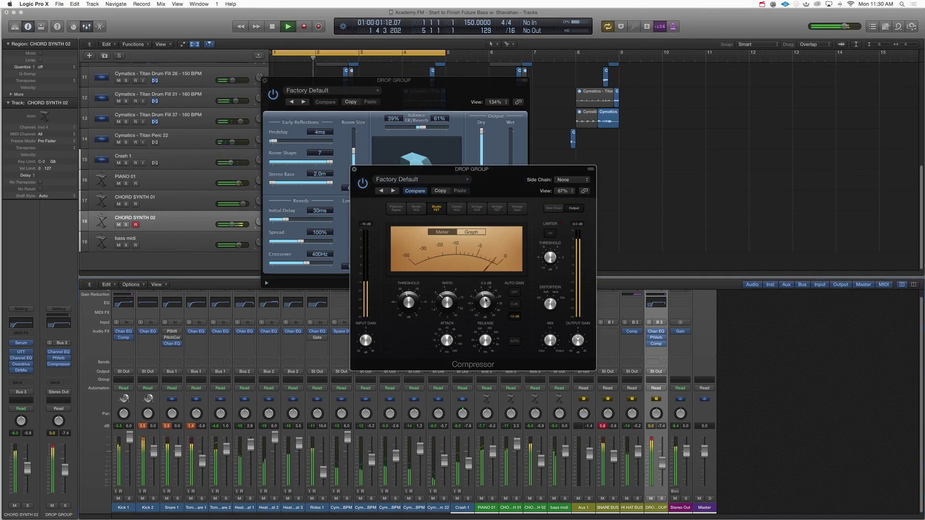
pyautogui.click(649, 428)
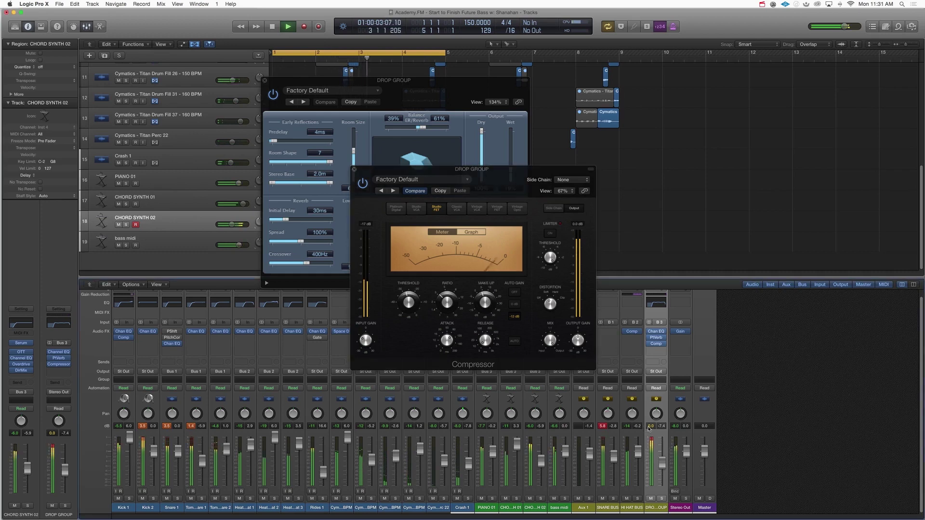
pyautogui.moveTo(409, 301); pyautogui.dragTo(410, 306)
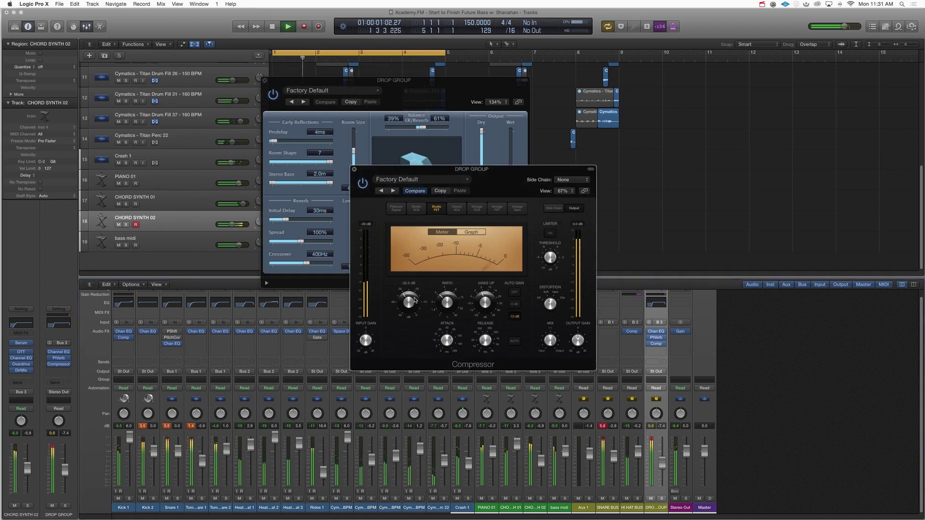
pyautogui.press('space')
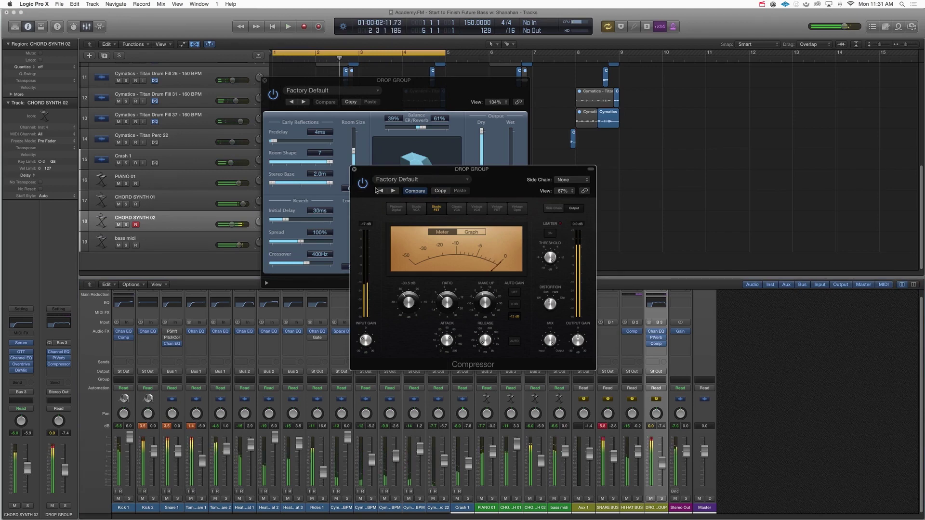
pyautogui.click(355, 170)
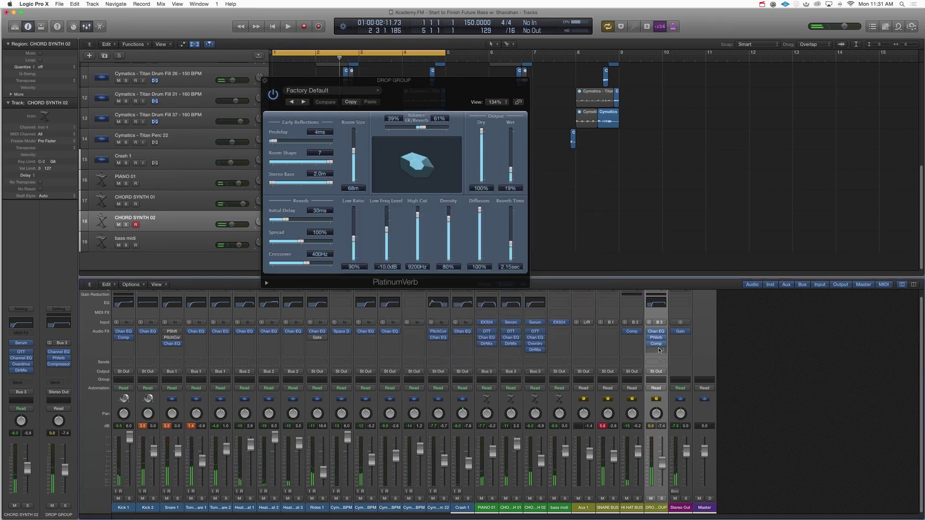
# Insert a second Compressor below the first one on DROP GROUP and close the PlatinumVerb window
pyautogui.click(659, 350)
pyautogui.click(658, 348)
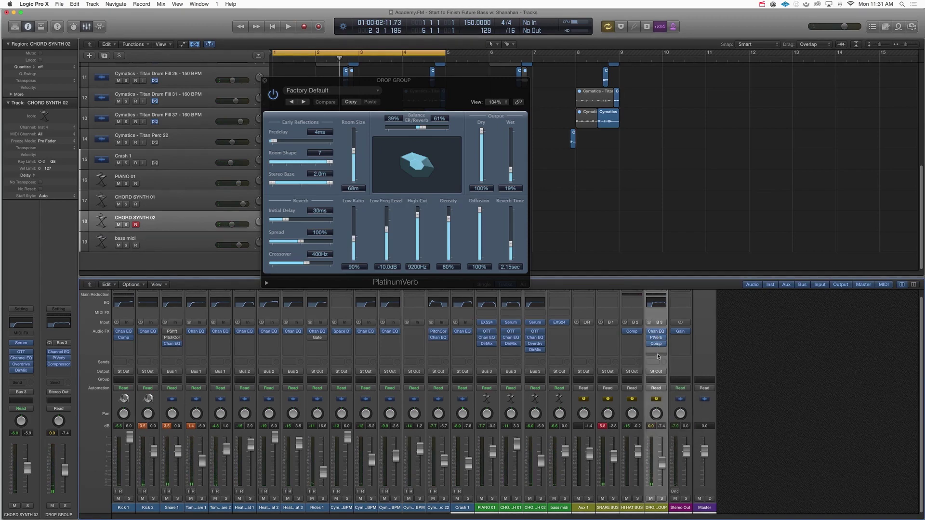
pyautogui.click(658, 350)
pyautogui.moveTo(667, 376)
pyautogui.click(732, 382)
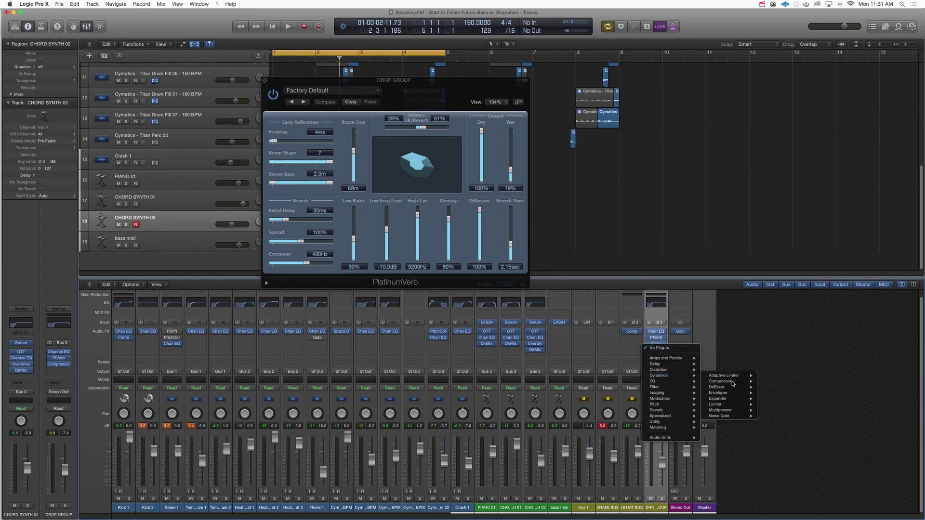
pyautogui.moveTo(208, 37); pyautogui.dragTo(617, 200)
pyautogui.click(265, 82)
# Duplicate the Kick 1 track and copy all of its regions onto the new track
pyautogui.scroll(6, 313, 169)
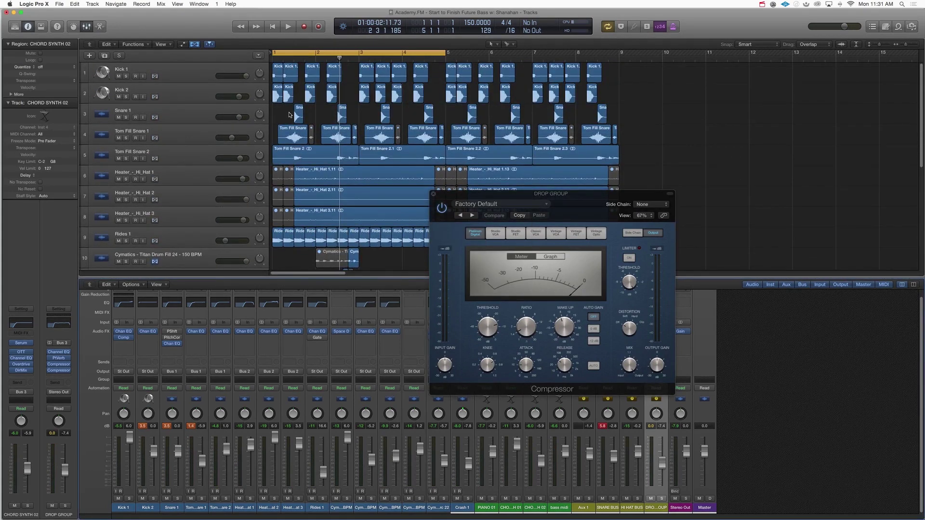
pyautogui.click(174, 74)
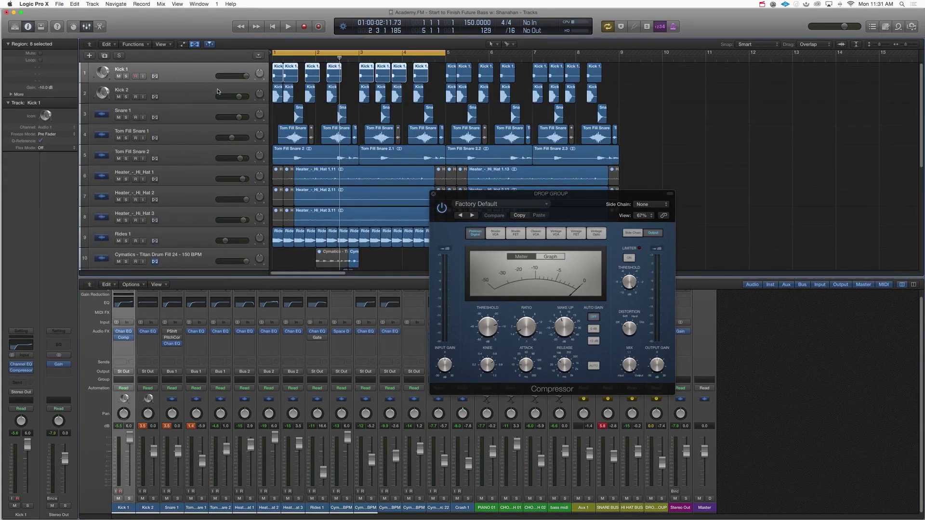
pyautogui.press('super+d')
pyautogui.moveTo(609, 78); pyautogui.dragTo(278, 100)
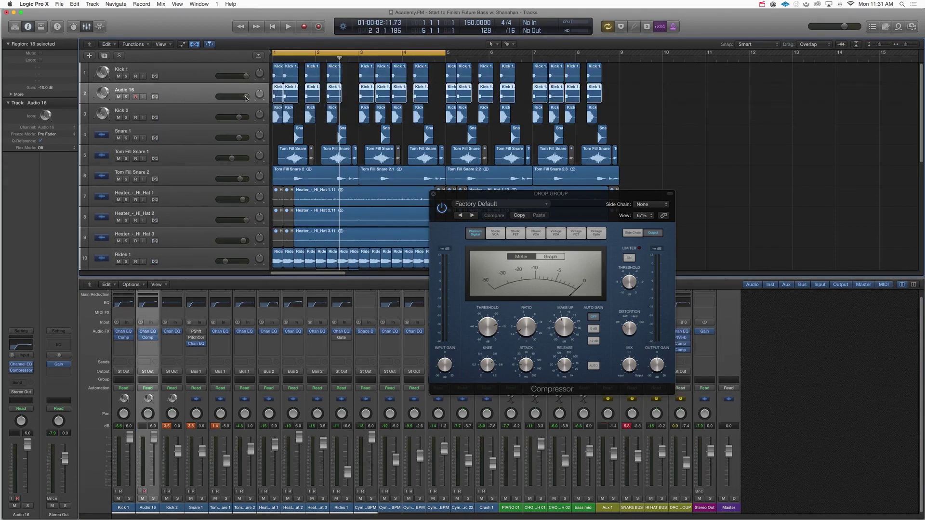
# Rename the duplicated kick track as Kick 3 (SC) and move it below Kick 2
pyautogui.doubleClick(123, 90)
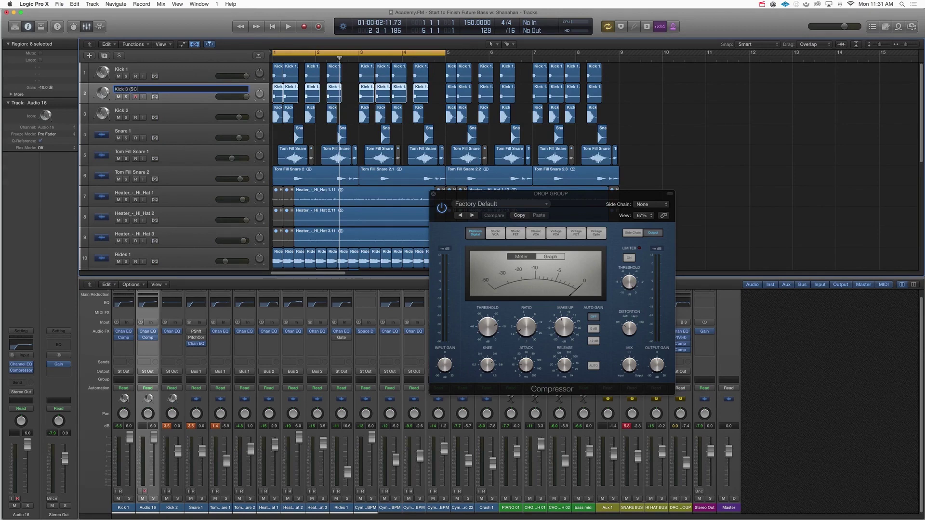
pyautogui.write('Kick 3 (SC)')
pyautogui.press('Return')
pyautogui.moveTo(152, 90); pyautogui.dragTo(152, 112)
# Mute Kick 3 (SC) and choose it as the side-chain source of DROP GROUP's new Compressor
pyautogui.click(119, 117)
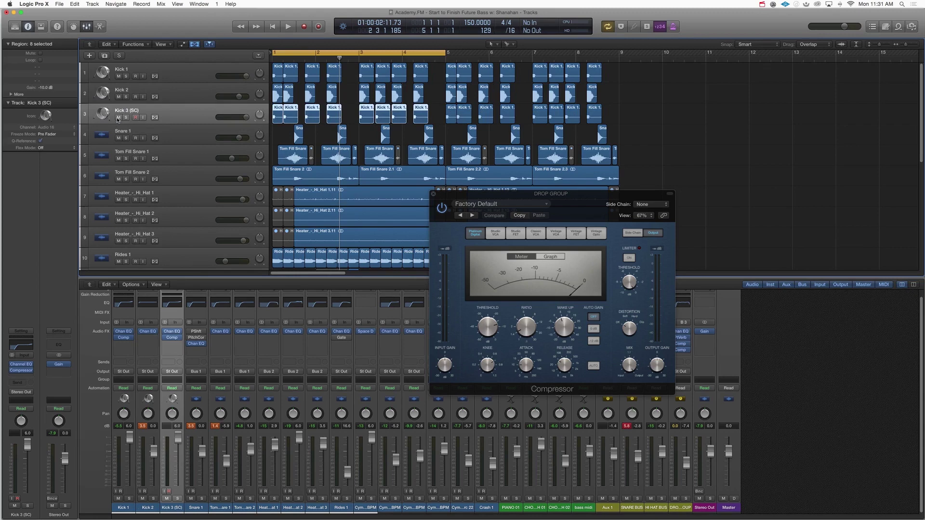
pyautogui.click(664, 204)
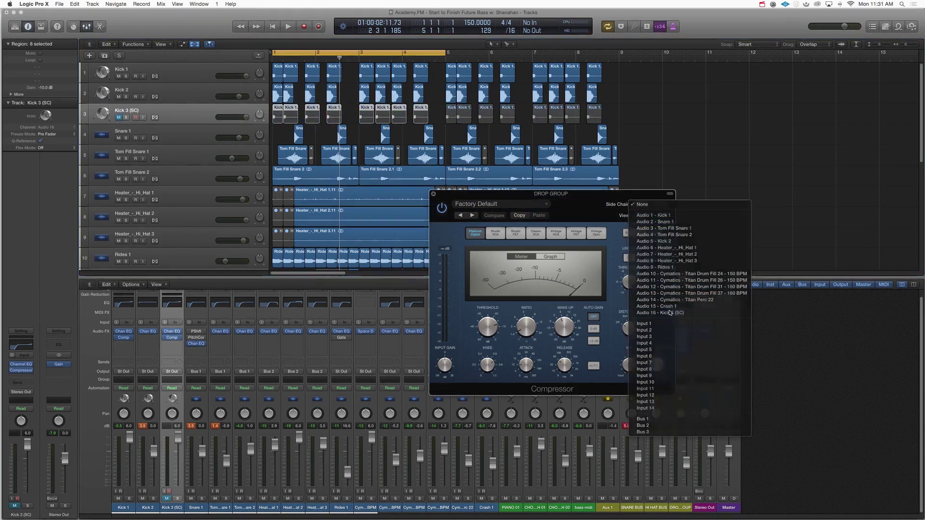
pyautogui.click(669, 314)
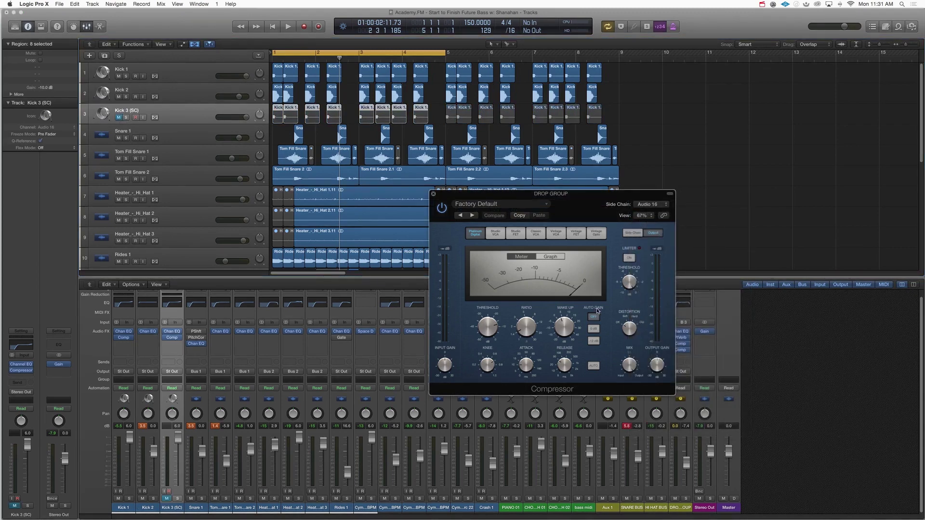
# Solo DROP GROUP during playback and adjust the side-chained Compressor's threshold and release, setting the ratio to 2.7:1
pyautogui.moveTo(573, 329); pyautogui.dragTo(572, 327)
pyautogui.press('space')
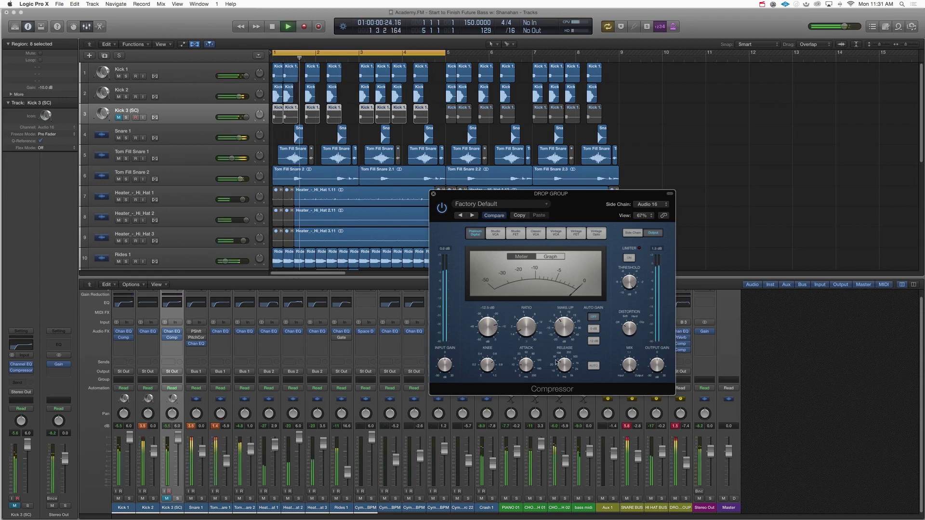
pyautogui.click(685, 498)
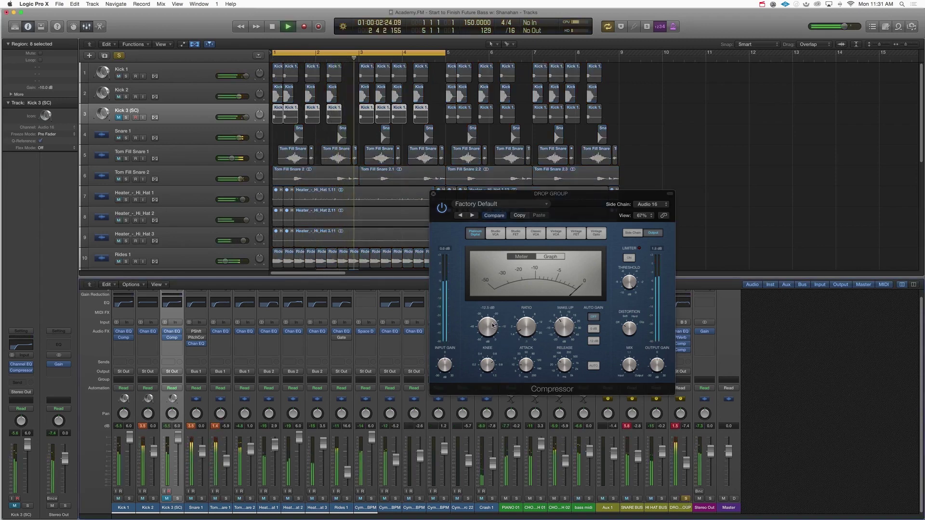
pyautogui.moveTo(488, 325); pyautogui.dragTo(527, 313)
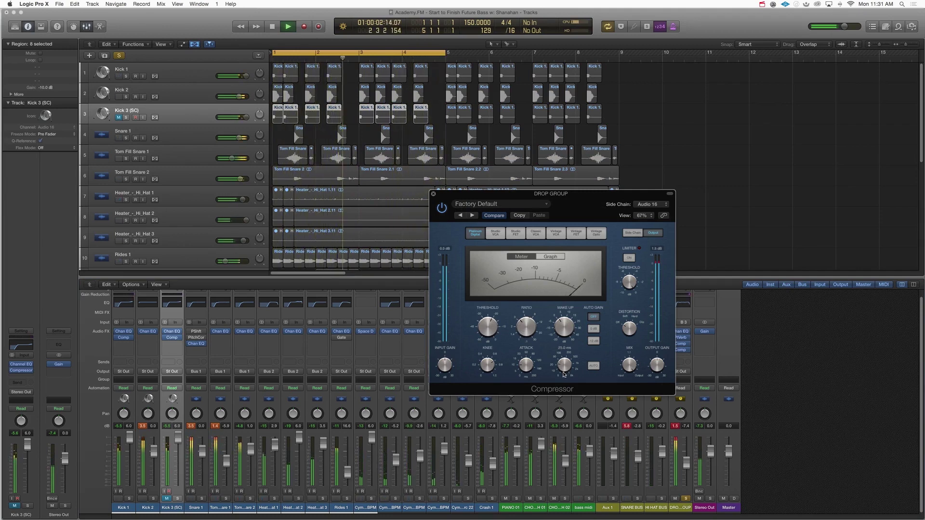
pyautogui.moveTo(564, 369); pyautogui.dragTo(564, 376)
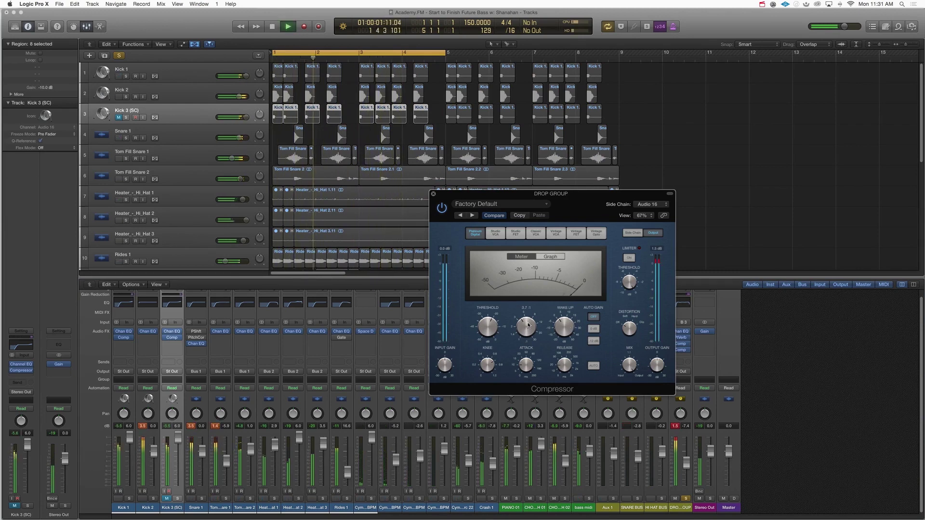
pyautogui.moveTo(527, 328); pyautogui.dragTo(528, 325)
pyautogui.press('space')
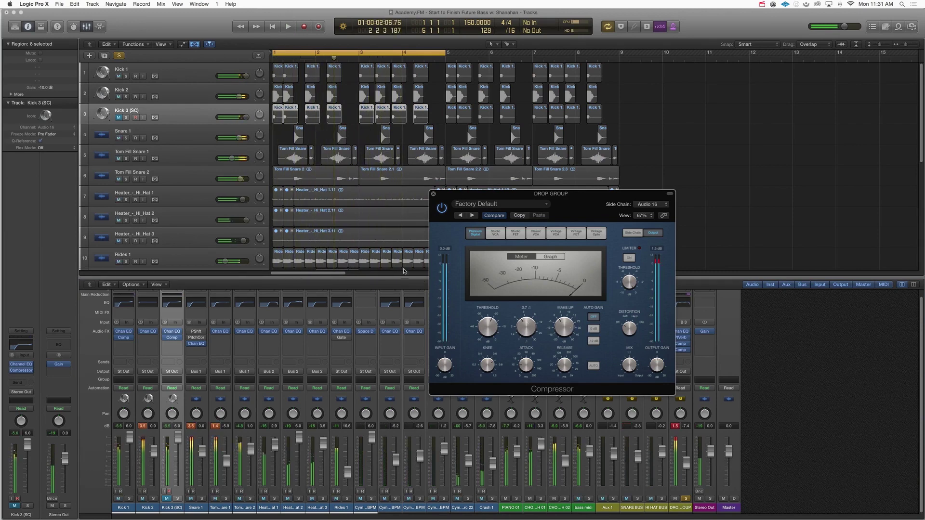
# Clear the solo, readjust the side-chained Compressor's threshold in the full mix, and set its make-up gain to 1.0 dB
pyautogui.click(122, 56)
pyautogui.press('space')
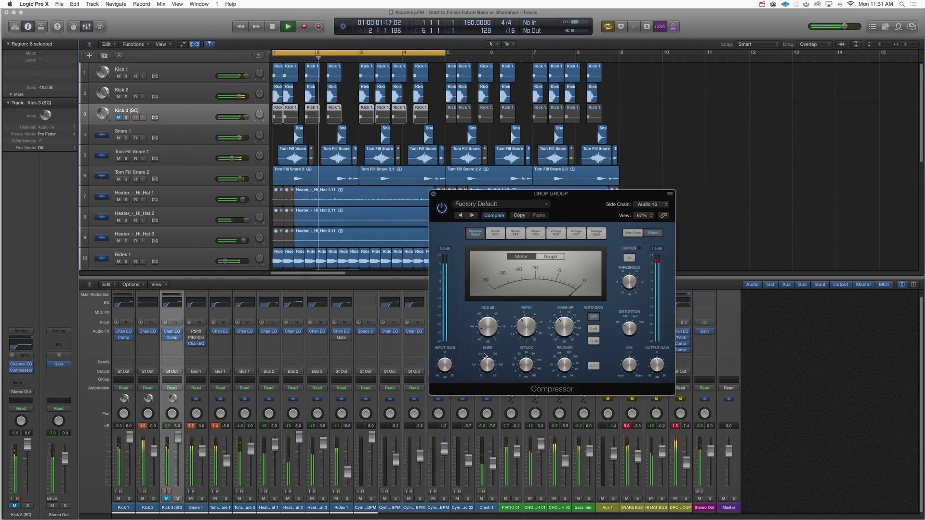
pyautogui.moveTo(488, 338); pyautogui.dragTo(504, 322)
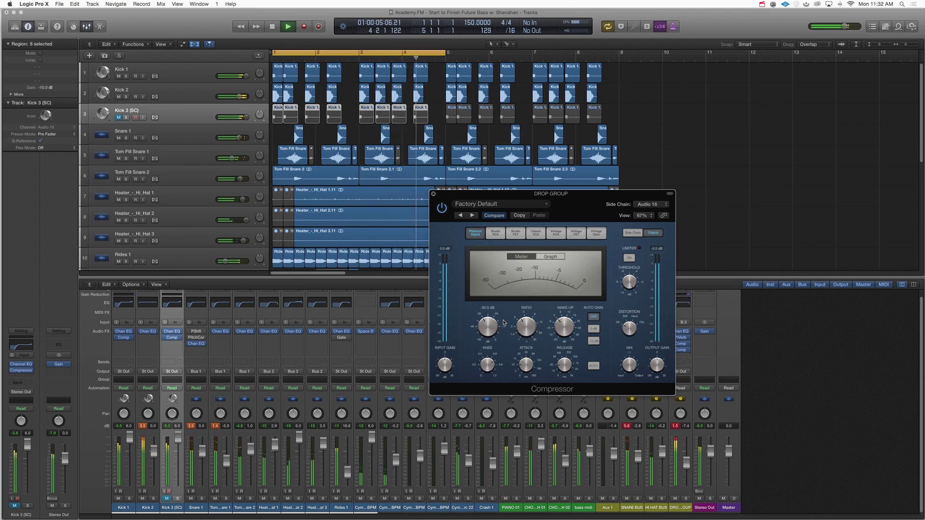
pyautogui.moveTo(490, 364); pyautogui.dragTo(488, 327)
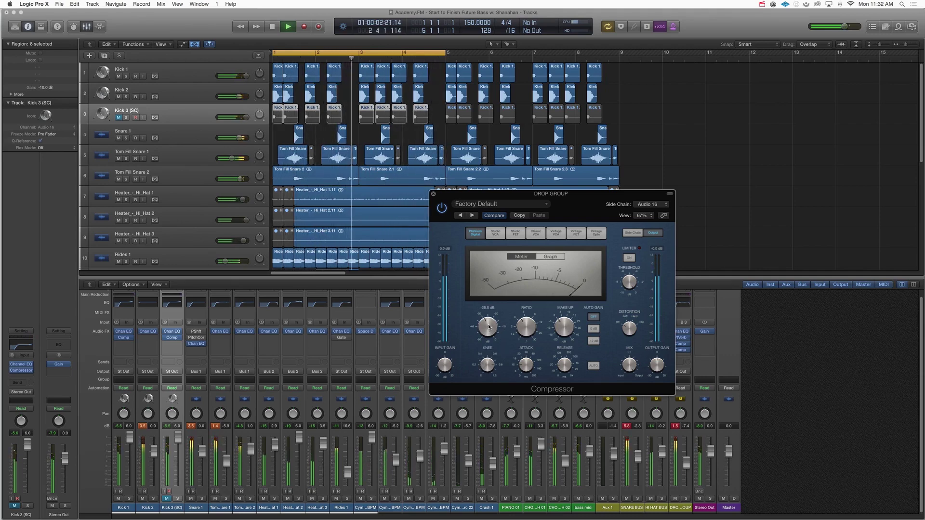
pyautogui.moveTo(562, 331); pyautogui.dragTo(561, 327)
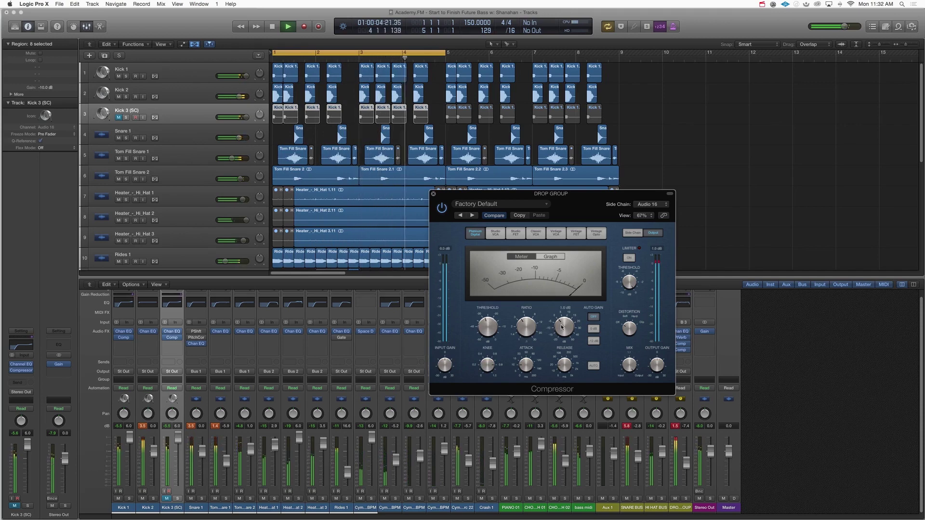
pyautogui.press('space')
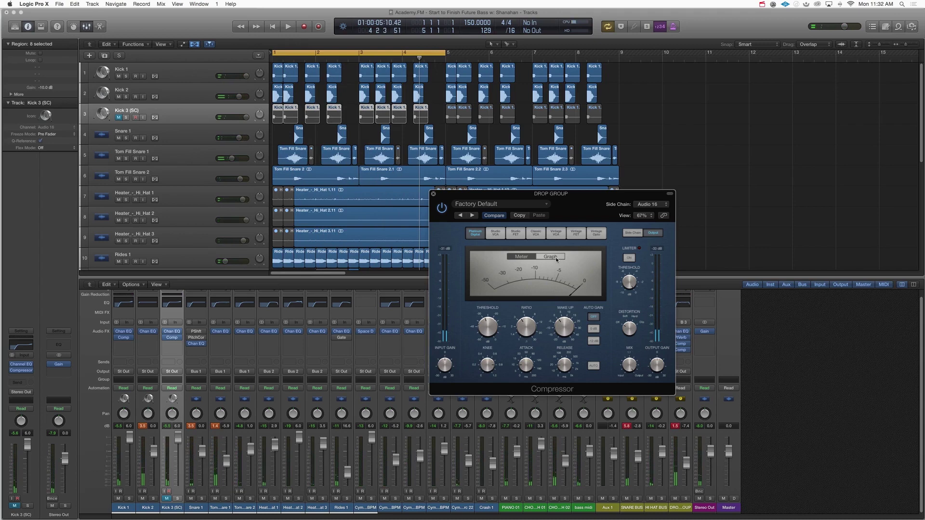
# Audition different threshold settings on the side-chained Compressor against the full mix
pyautogui.moveTo(490, 333); pyautogui.dragTo(489, 331)
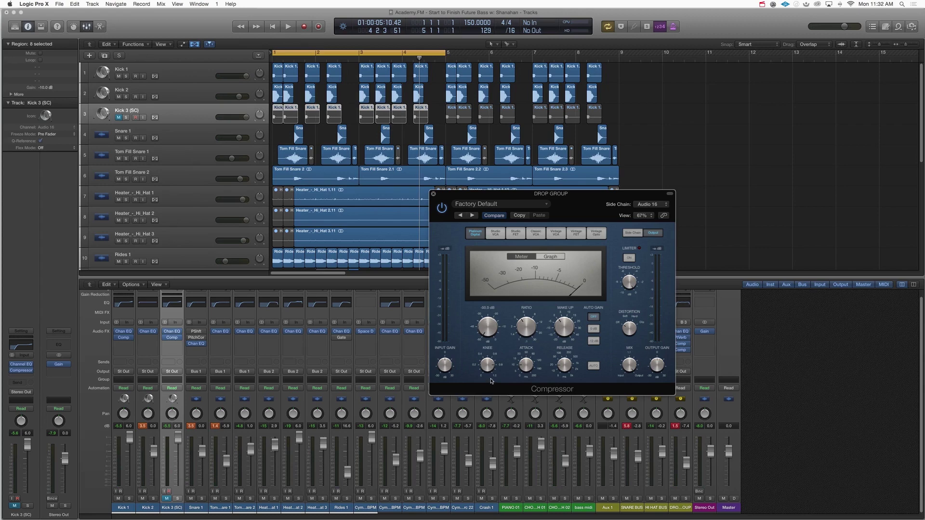
pyautogui.press('space')
pyautogui.press('space')
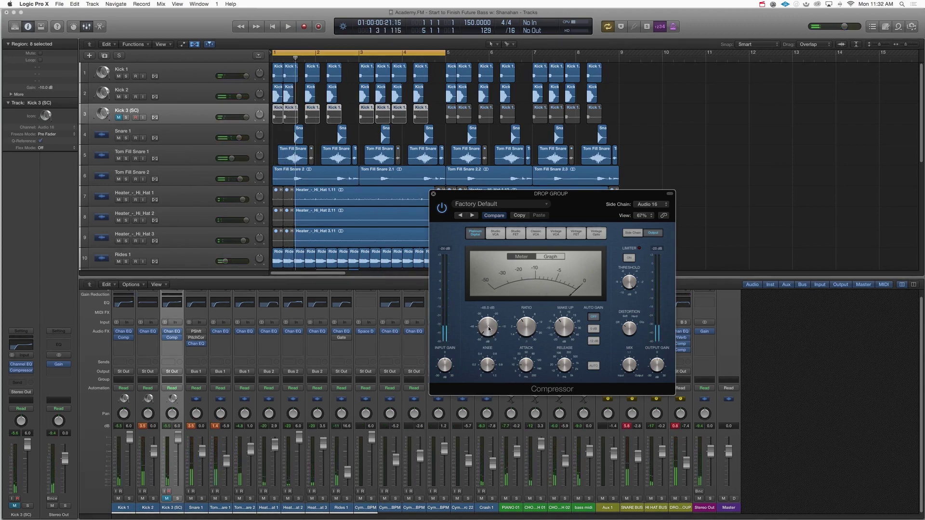
pyautogui.press('space')
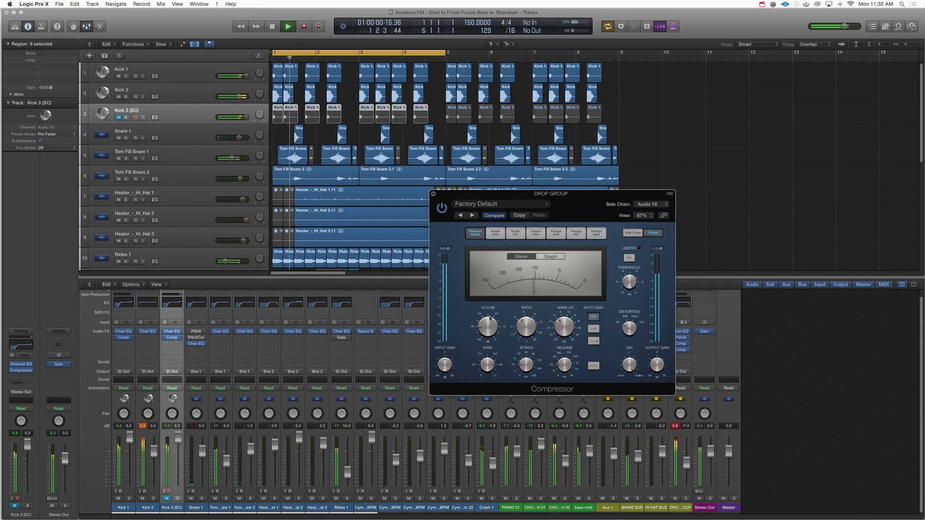
pyautogui.moveTo(490, 329); pyautogui.dragTo(491, 315)
pyautogui.press('space')
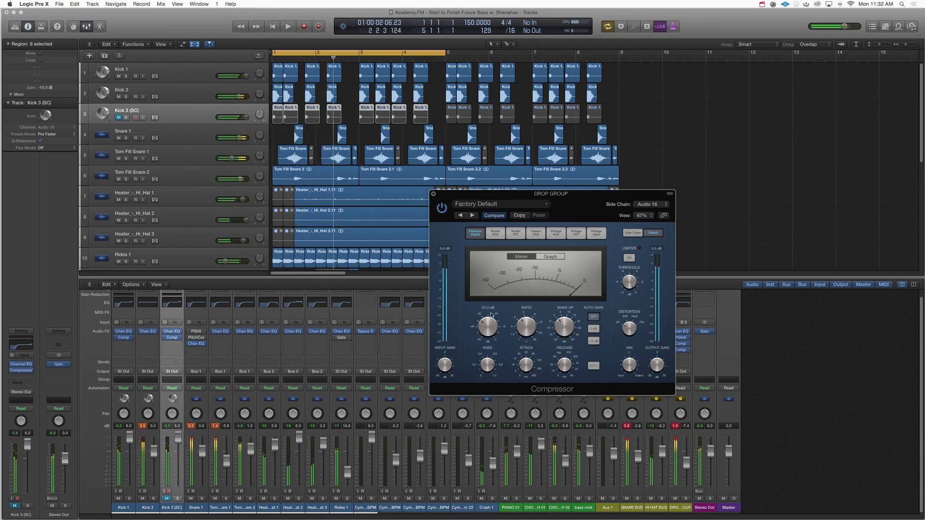
# Set the side-chained Compressor's make-up gain to 1.5 dB and release to 11 ms, fine-tune its threshold, and close it
pyautogui.press('space')
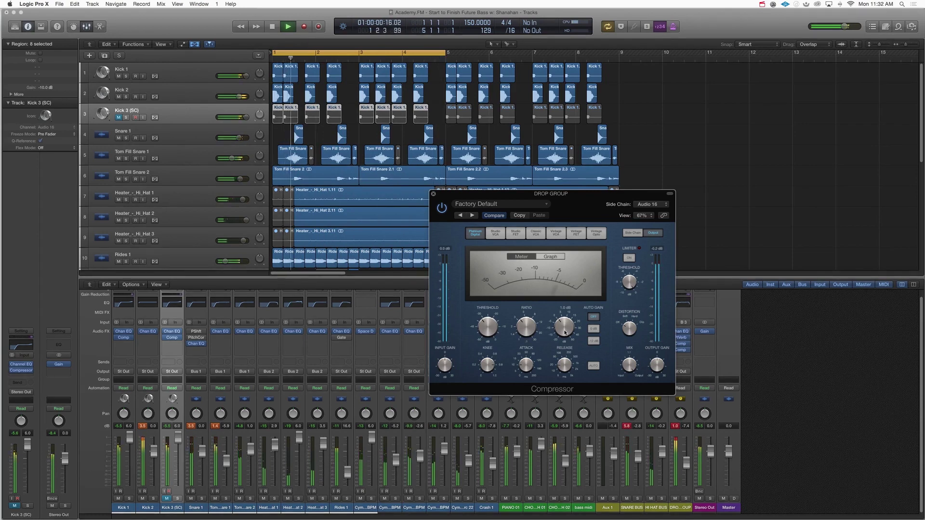
pyautogui.moveTo(565, 332); pyautogui.dragTo(565, 330)
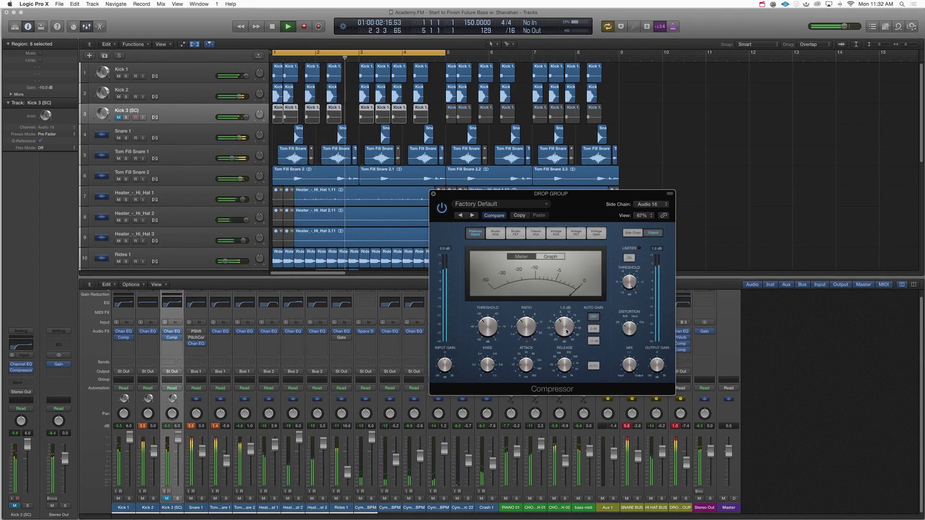
pyautogui.moveTo(566, 364); pyautogui.dragTo(564, 367)
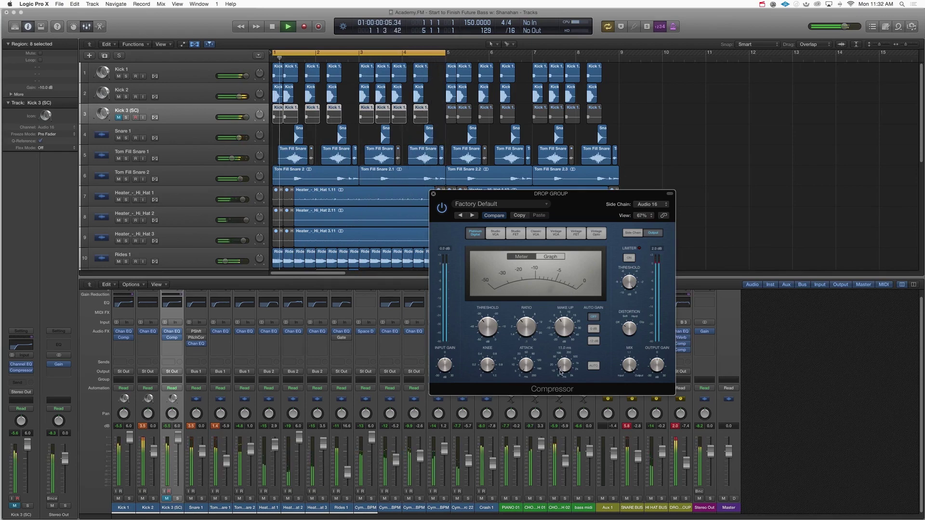
pyautogui.moveTo(494, 330)
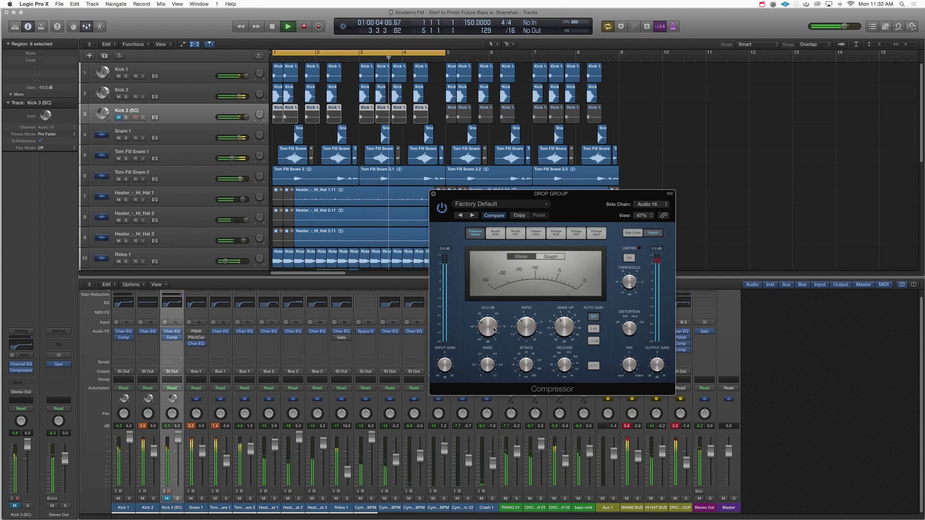
pyautogui.moveTo(494, 331); pyautogui.dragTo(494, 328)
pyautogui.press('space')
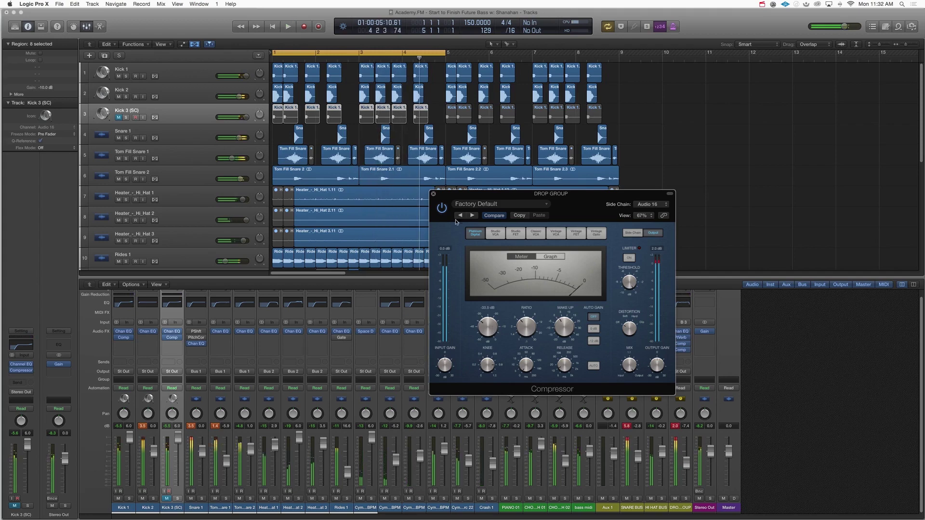
pyautogui.click(432, 193)
# Hide the mixer and select the CHORD SYNTH 01 track
pyautogui.click(88, 28)
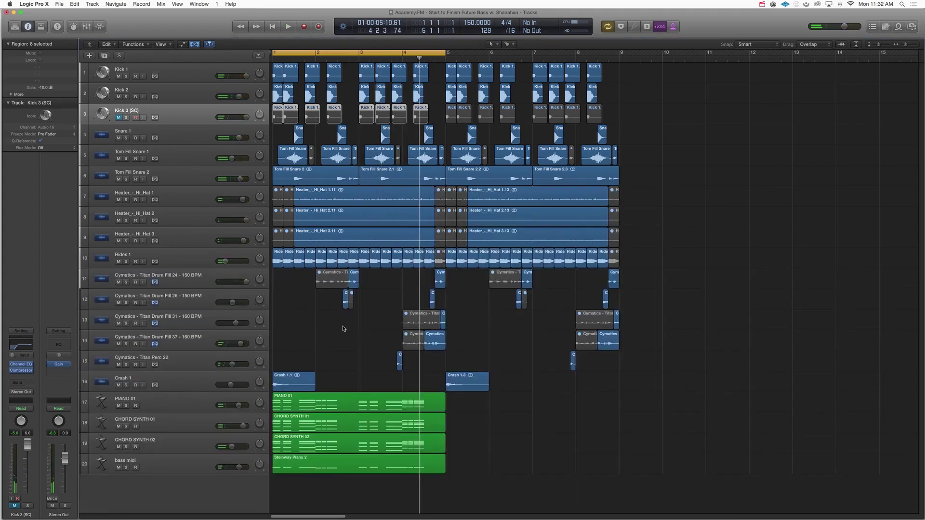
pyautogui.click(359, 378)
pyautogui.click(184, 449)
pyautogui.click(183, 421)
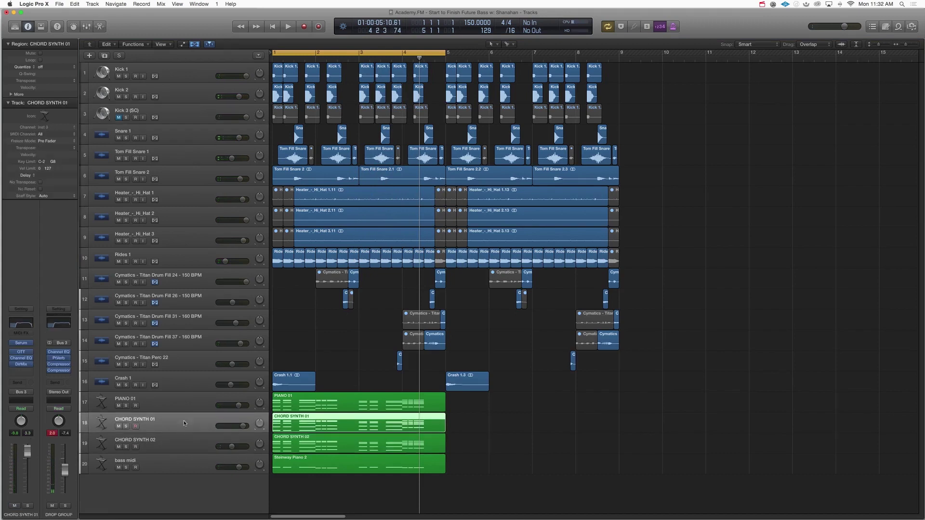
# Review the PIANO 01, CHORD SYNTH 01 and CHORD SYNTH 02 channel strips in turn, finishing with PIANO 01 selected
pyautogui.click(182, 406)
pyautogui.click(180, 418)
pyautogui.click(177, 440)
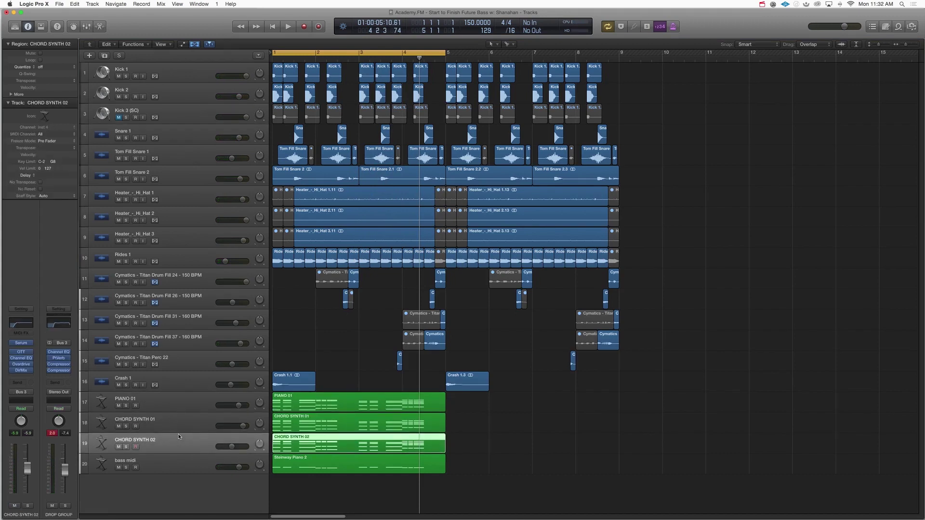
pyautogui.click(183, 421)
pyautogui.click(182, 412)
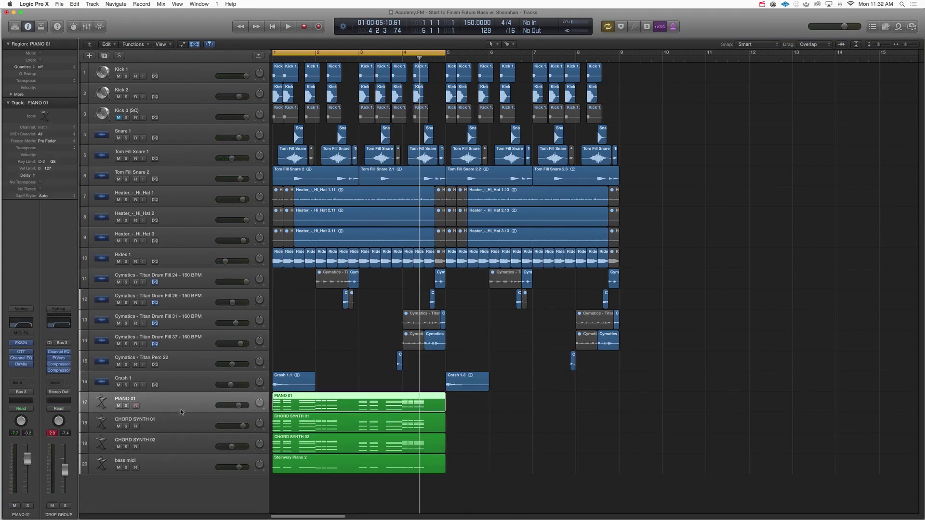
# Show the mixer beneath the arrangement and make its pane slightly taller, keeping the PIANO 01 and chord synth tracks in view
pyautogui.click(87, 27)
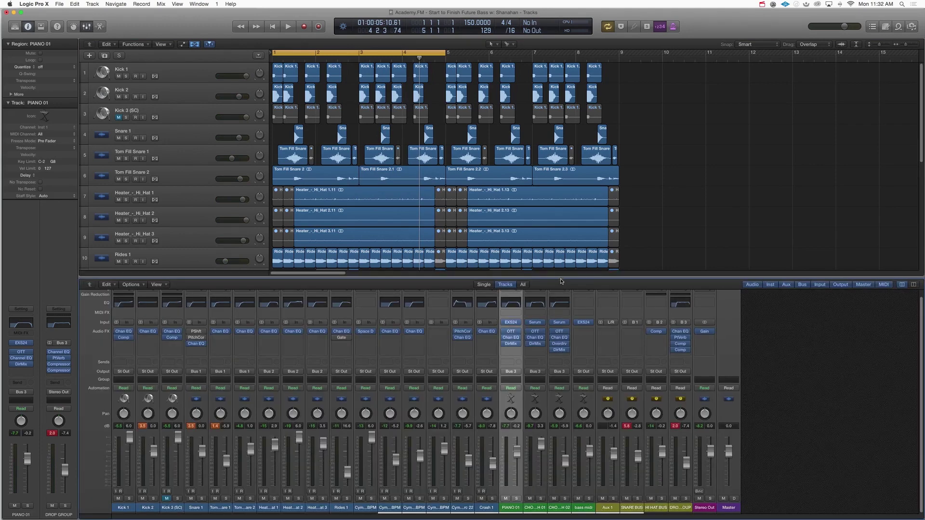
pyautogui.moveTo(560, 278); pyautogui.dragTo(560, 272)
pyautogui.scroll(-5, 482, 205)
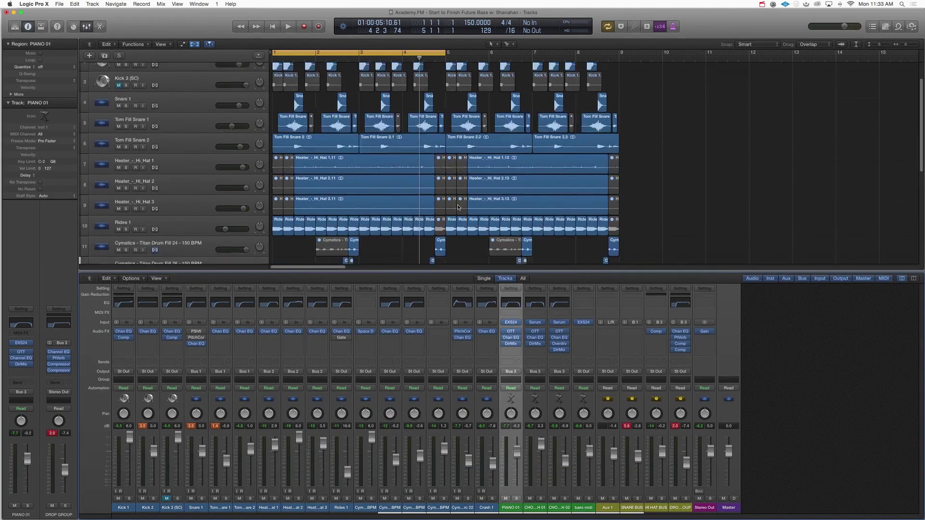
pyautogui.scroll(-3, 457, 208)
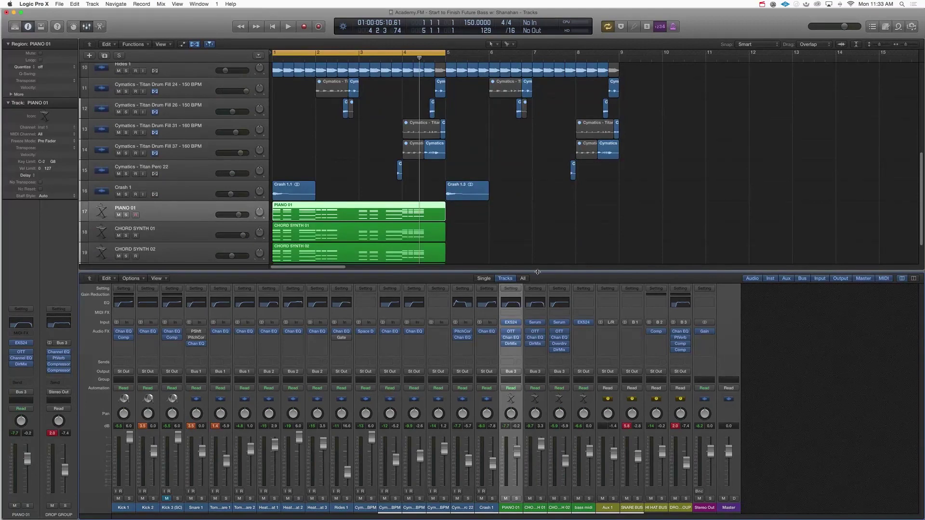
pyautogui.scroll(-2, 481, 236)
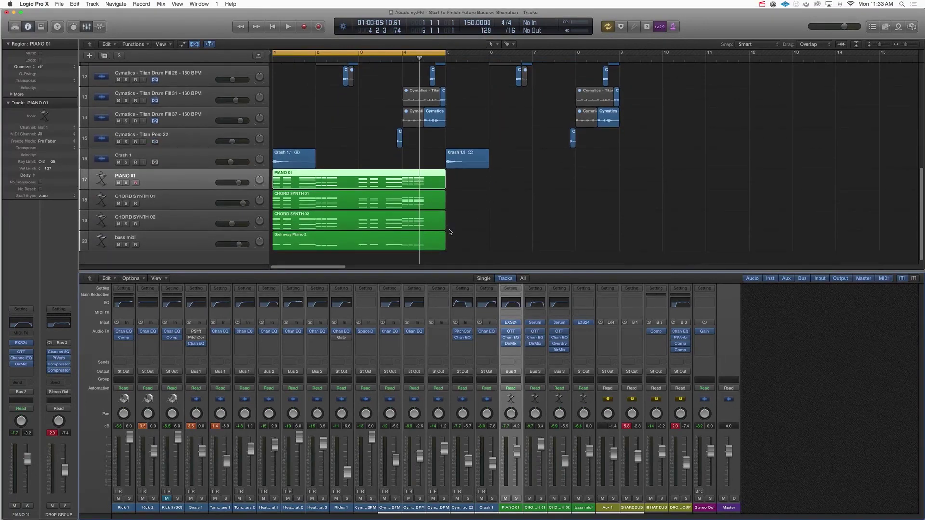